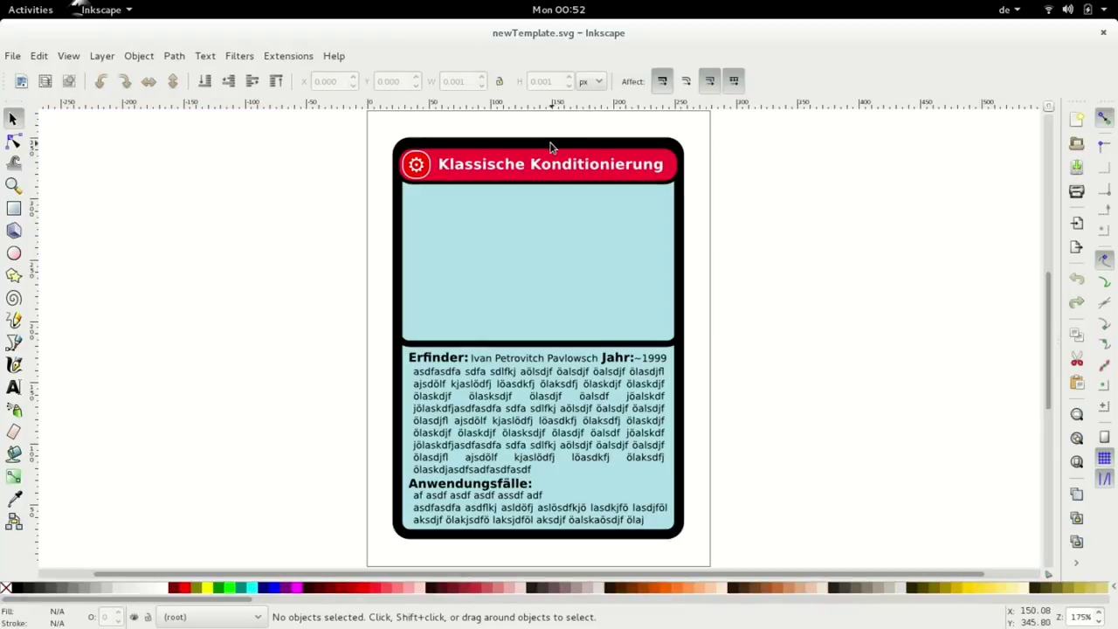
Open the list of layers and enlarge it enough to inspect all layers of the card template
click(102, 57)
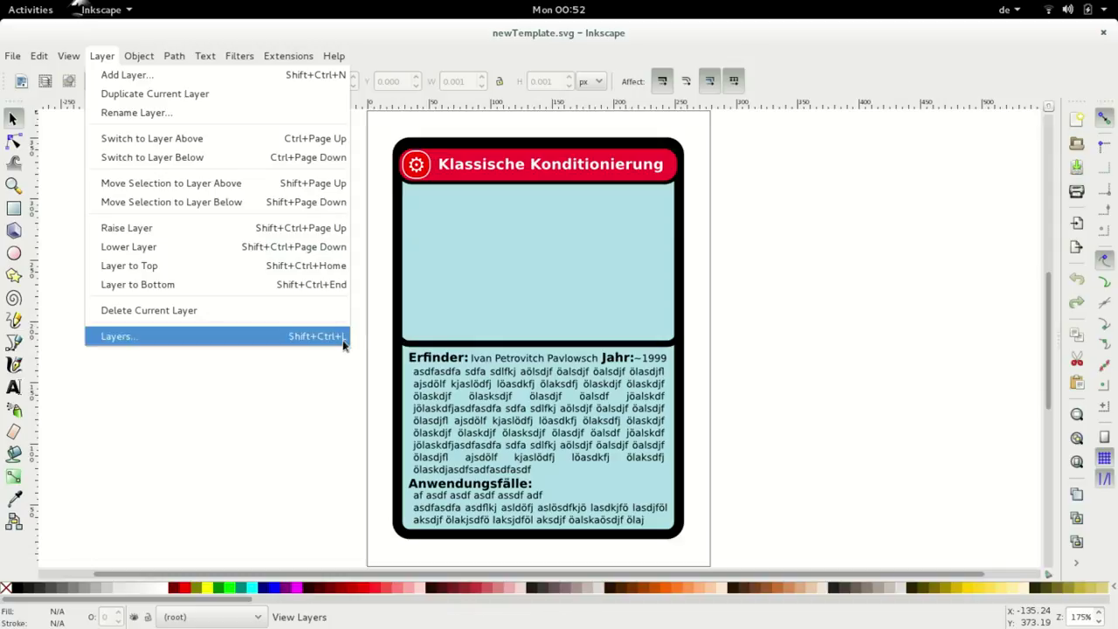
click(281, 338)
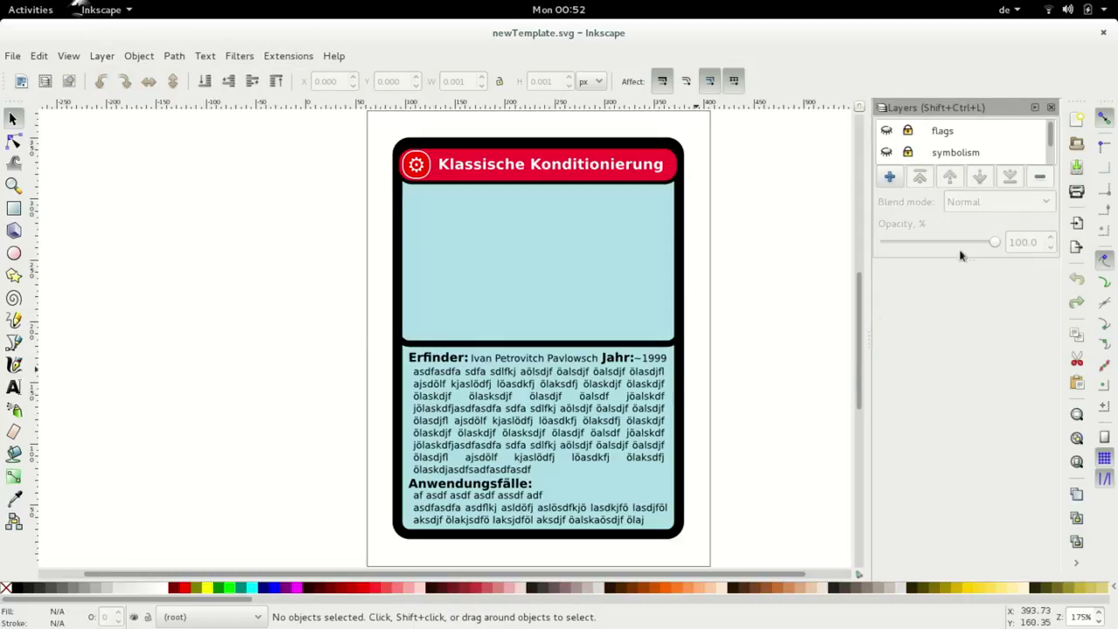
drag(958, 257, 996, 581)
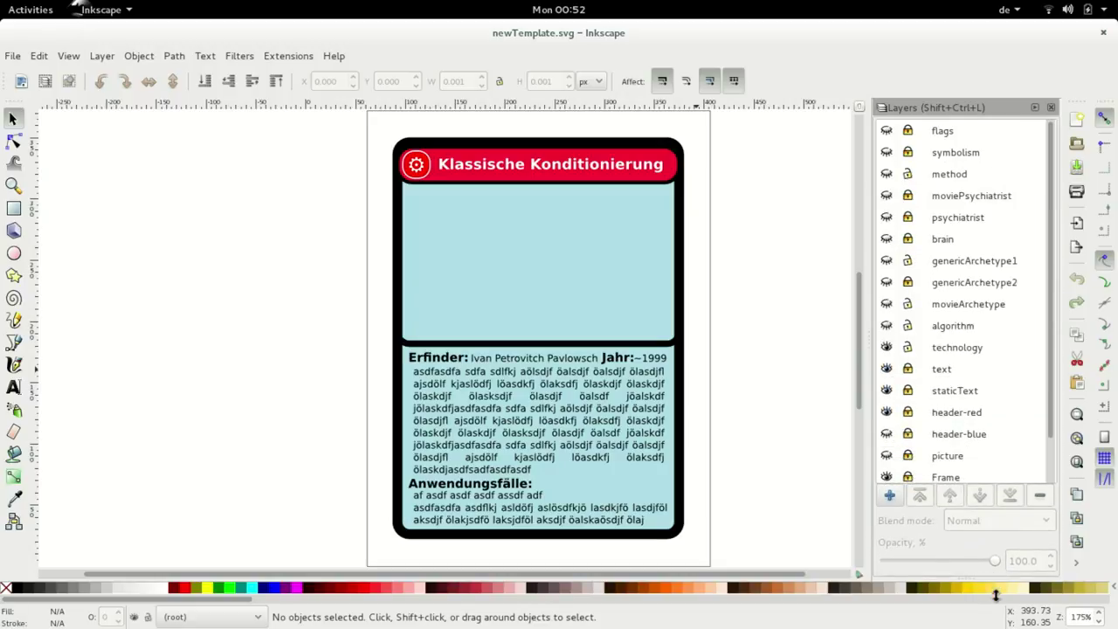
scroll(951, 353, down, 1)
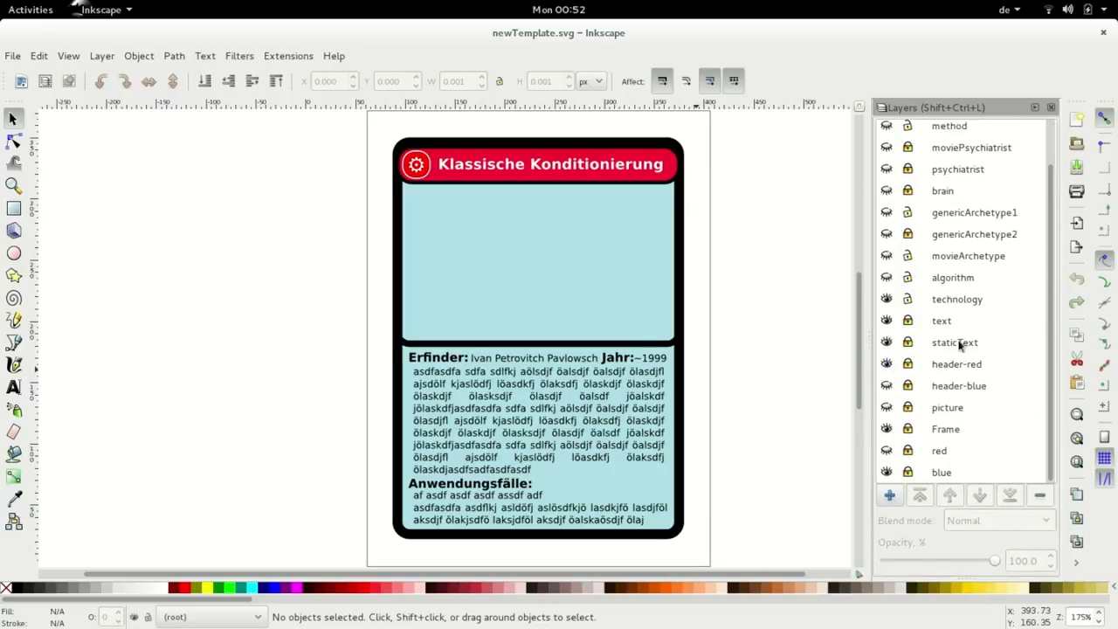
Preview the card with the visibility of the red background and Frame layers toggled on and off
click(886, 472)
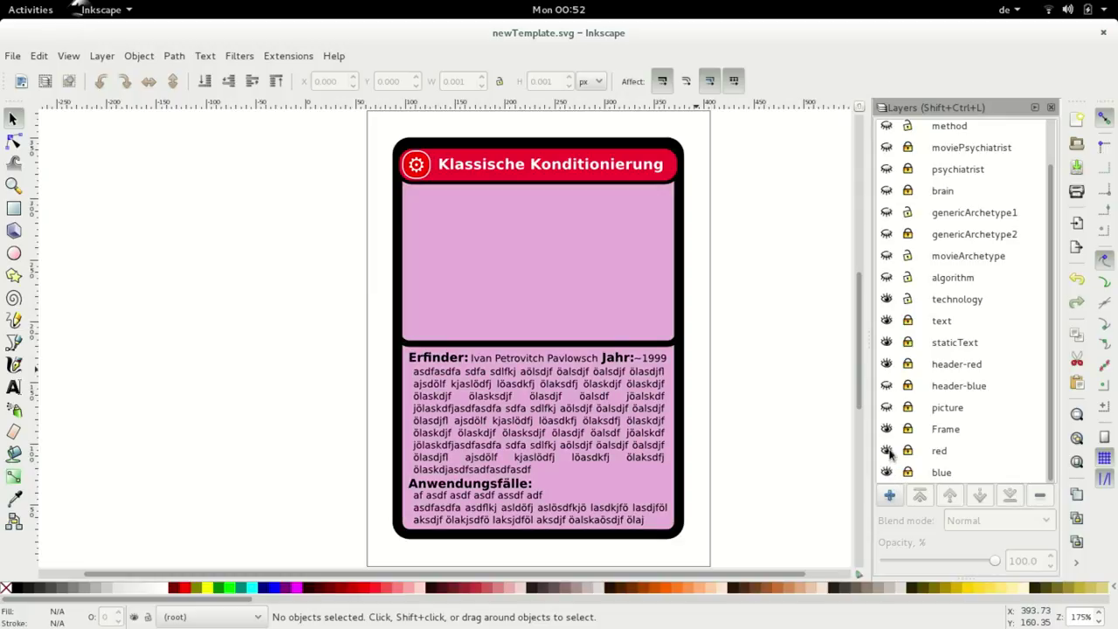
click(887, 450)
click(887, 429)
click(886, 430)
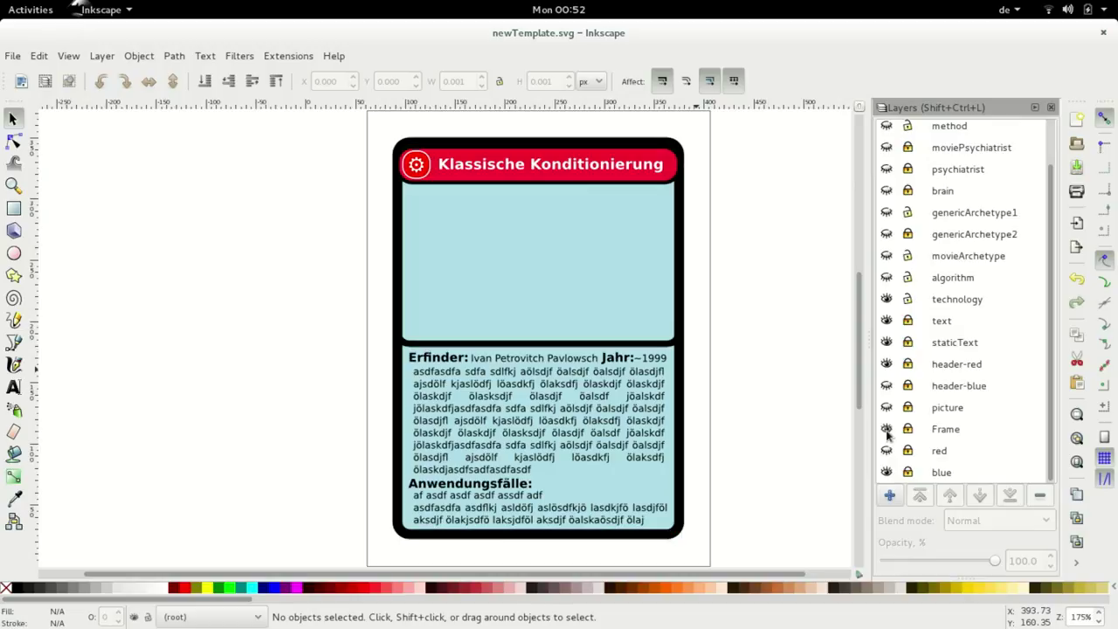
Preview the header-blue layer in place of header-red and hide the blue background layer
click(886, 387)
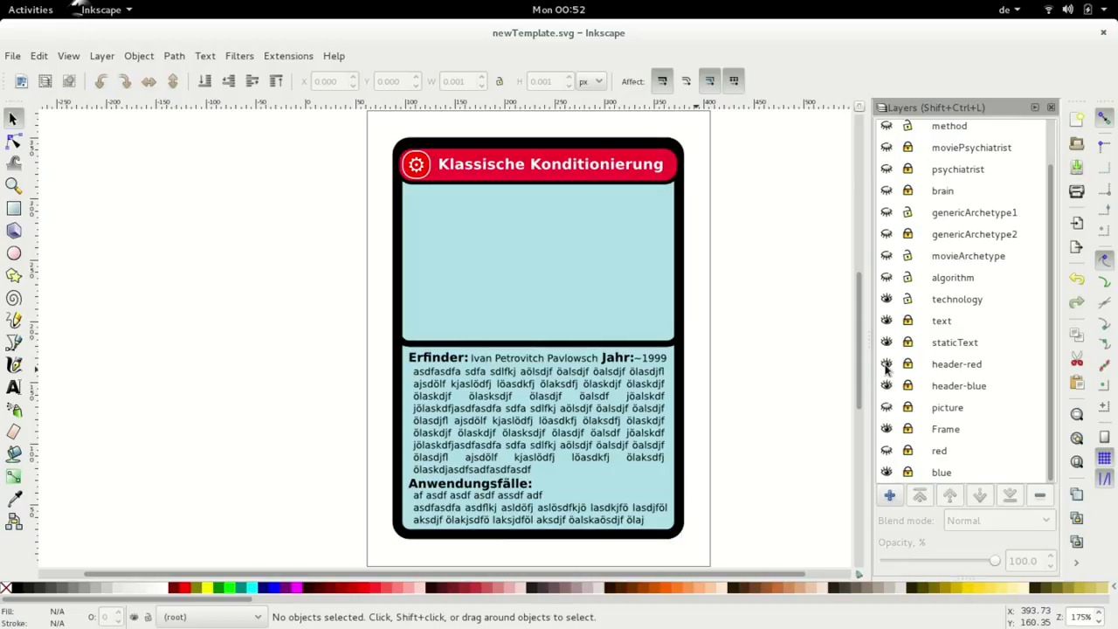
click(887, 366)
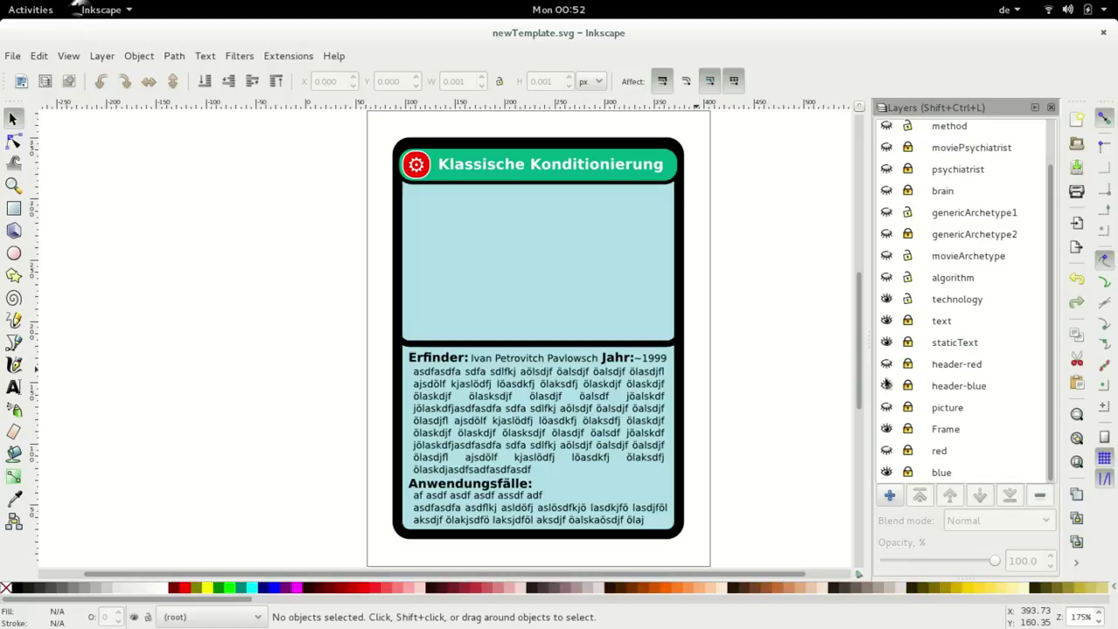
click(888, 472)
click(889, 451)
click(889, 451)
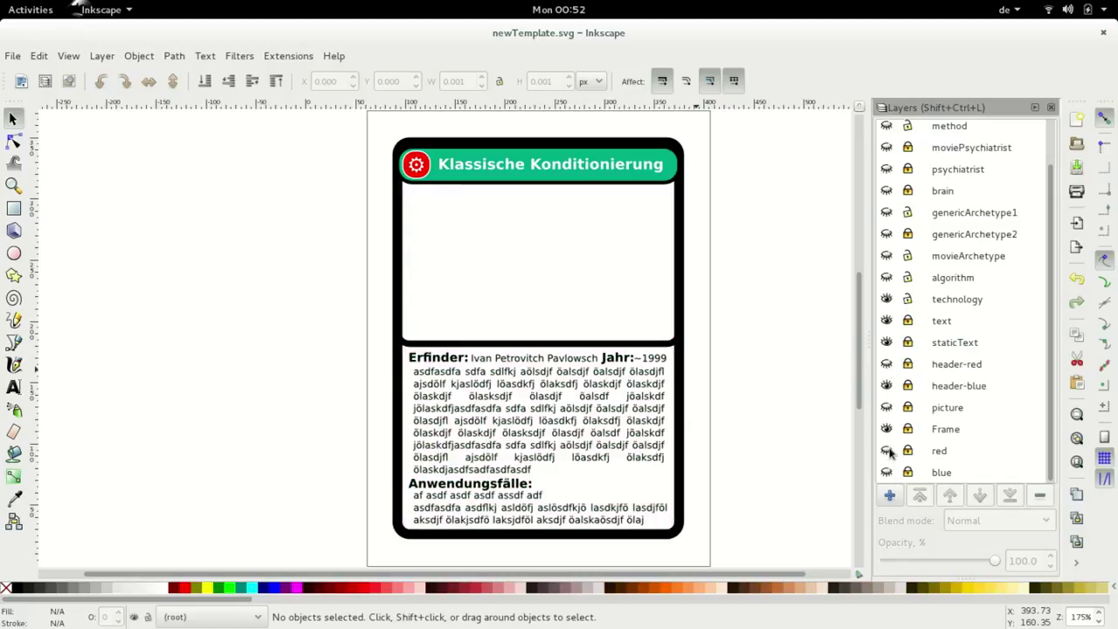
click(887, 367)
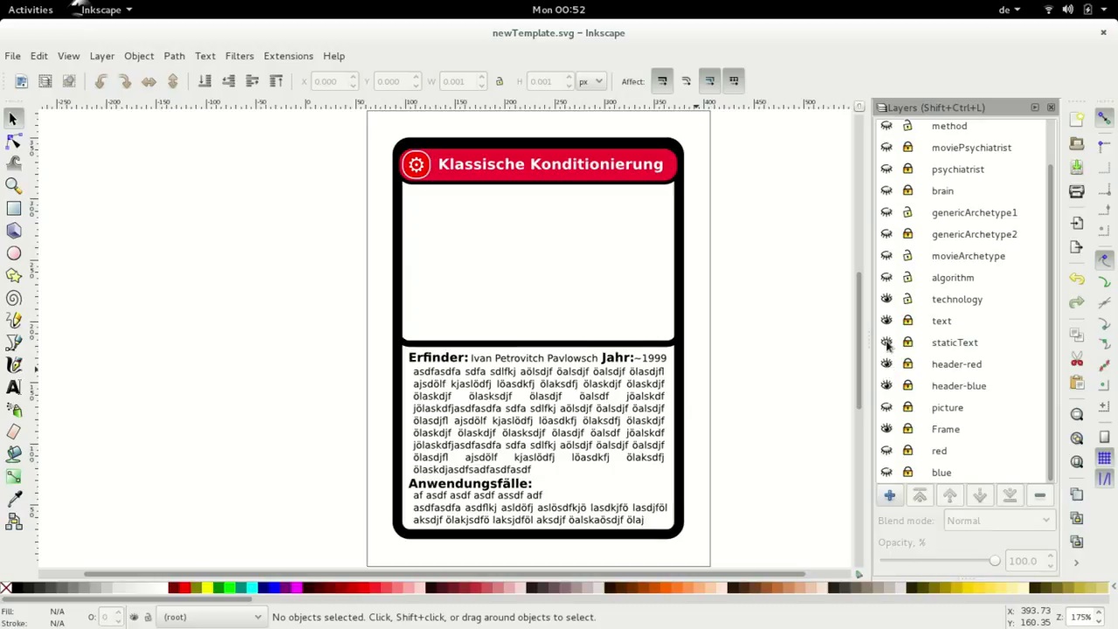
Hide the technology icon layer and preview the algorithm, movieArchetype, genericArchetype2 and genericArchetype1 layers one at a time
click(887, 300)
click(887, 278)
click(887, 278)
click(887, 256)
click(887, 256)
click(887, 234)
click(887, 234)
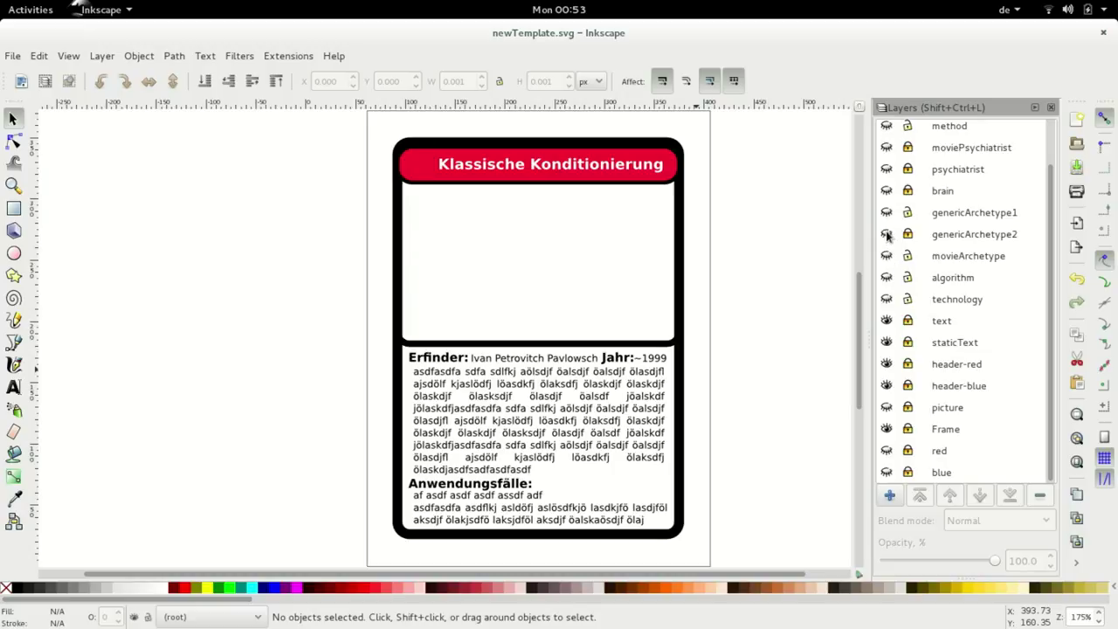
click(887, 213)
click(887, 213)
Preview the brain, psychiatrist and moviePsychiatrist icon layers in the card header, leaving them hidden
click(887, 192)
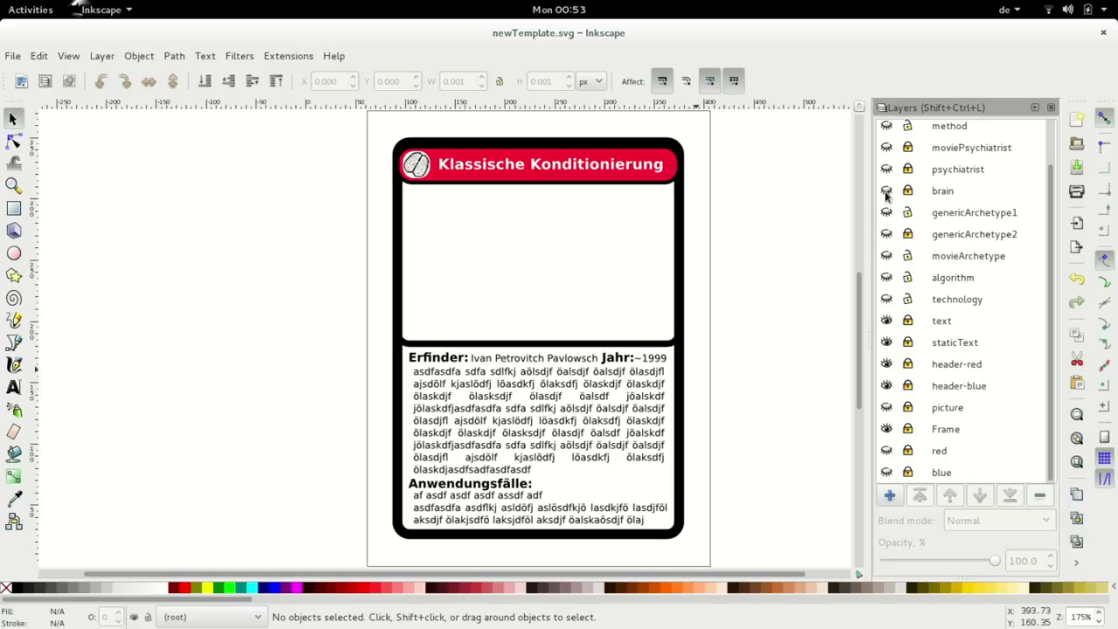
click(887, 191)
click(887, 170)
click(887, 169)
click(887, 191)
click(887, 191)
click(887, 166)
click(885, 149)
Preview the method and symbolism icon layers, and show the red background layer
scroll(887, 159, up, 1)
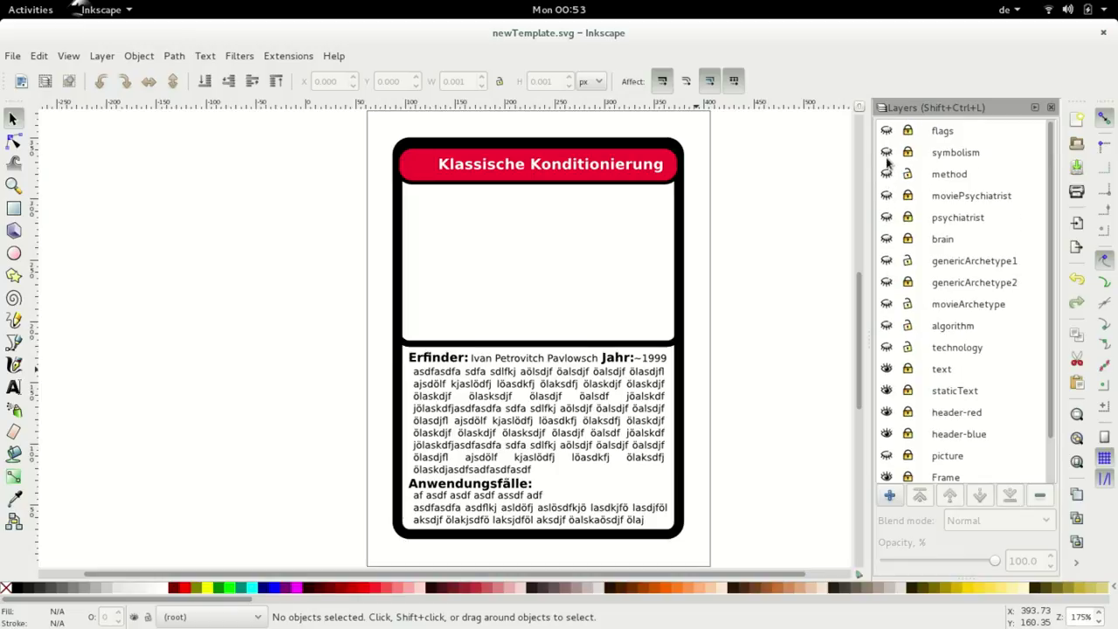
click(886, 173)
click(886, 174)
click(886, 154)
click(887, 153)
scroll(933, 424, down, 1)
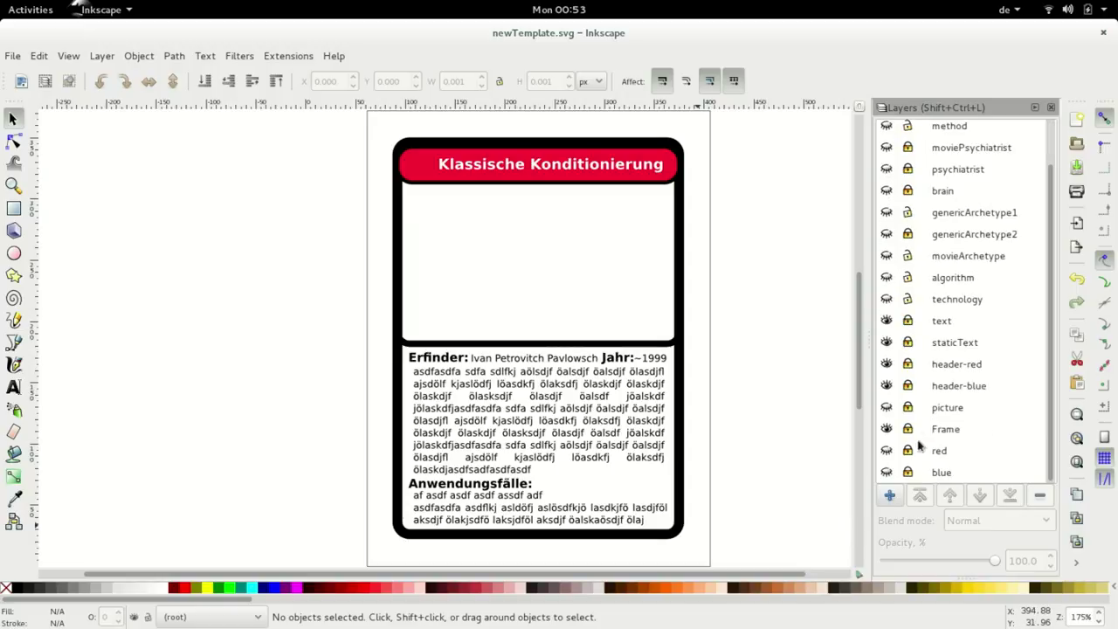
click(886, 451)
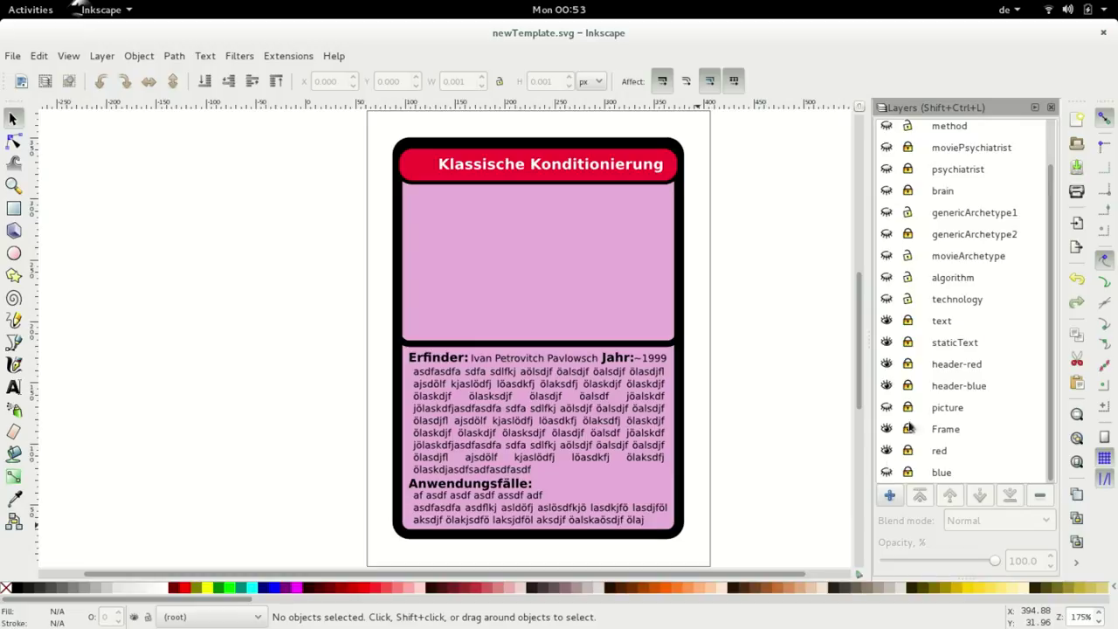
Close newTemplate.svg without saving the layer visibility changes
click(1103, 34)
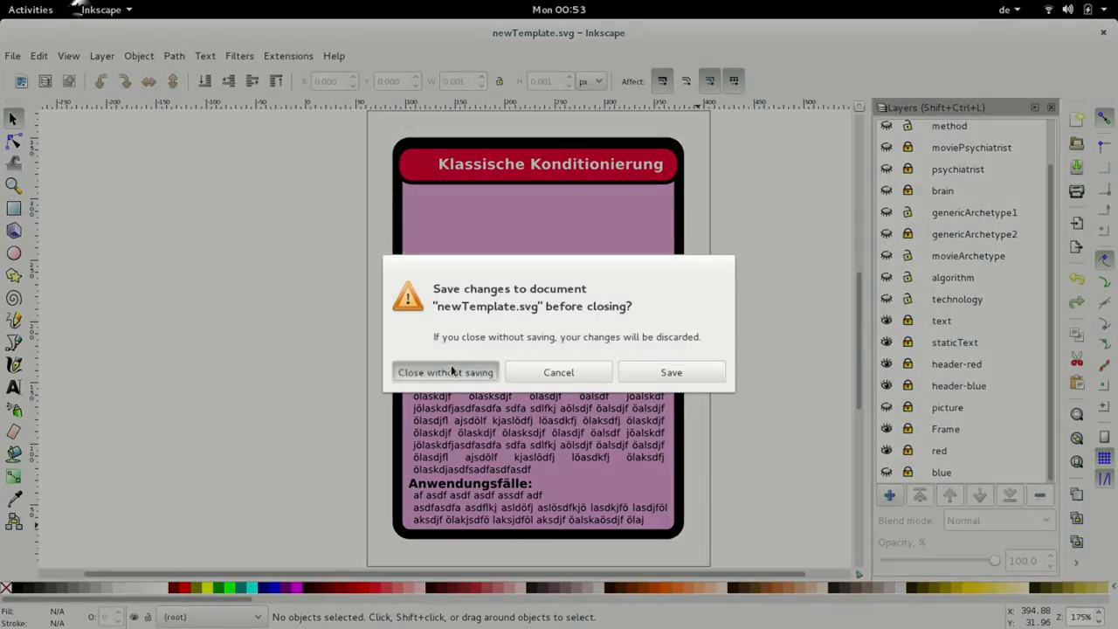
click(472, 372)
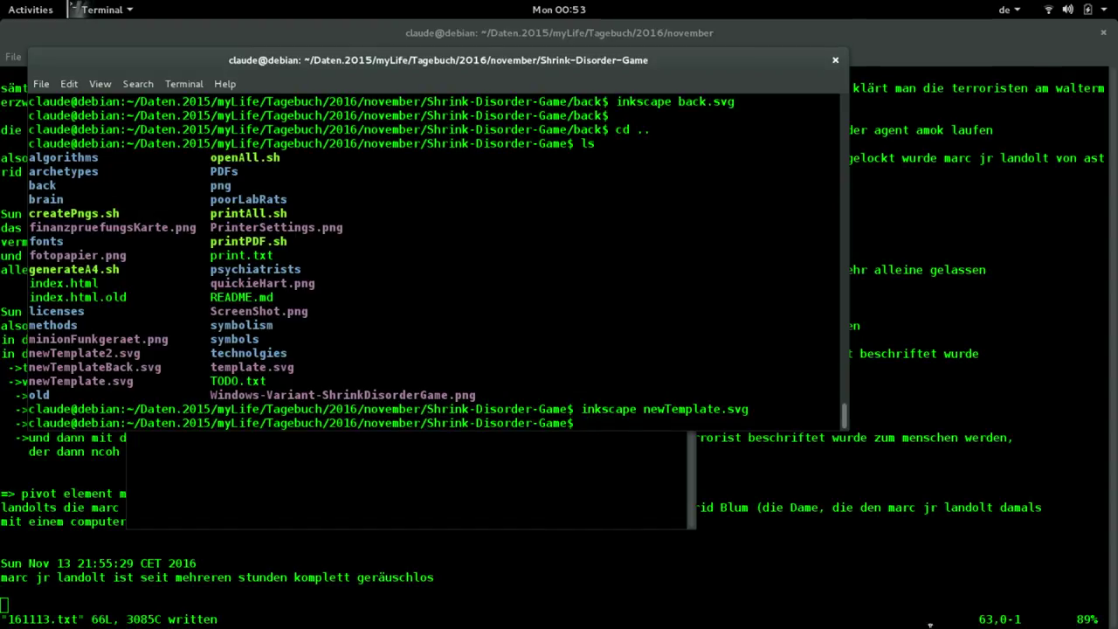
mouse_move(931, 626)
click(954, 605)
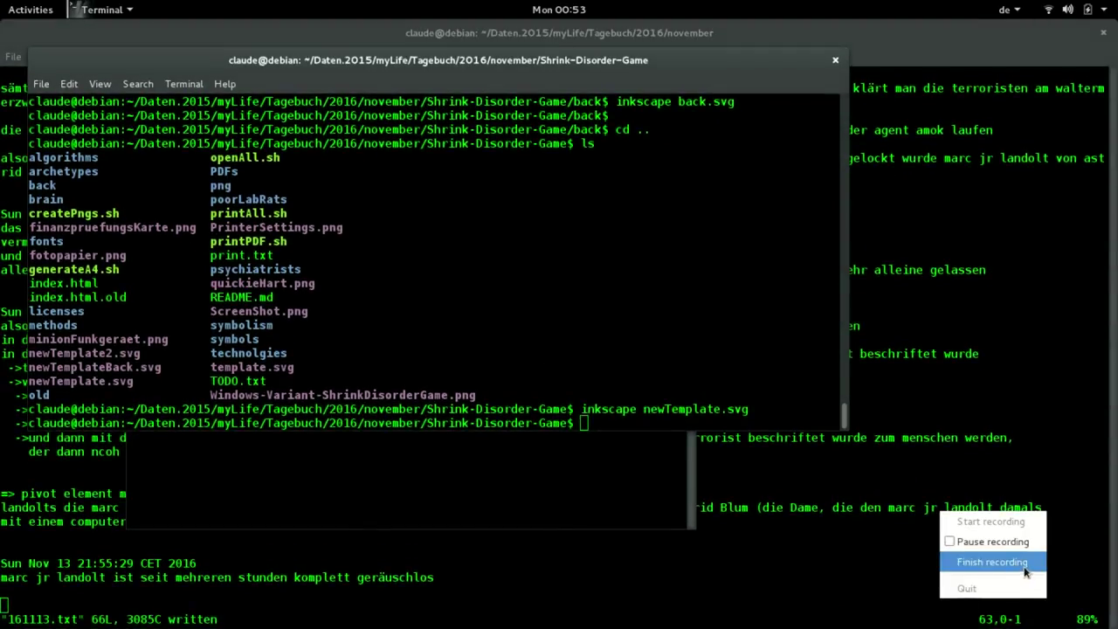
key(Escape)
Run inkscape newTemplate.svg in the terminal to reopen the card template
key(Up)
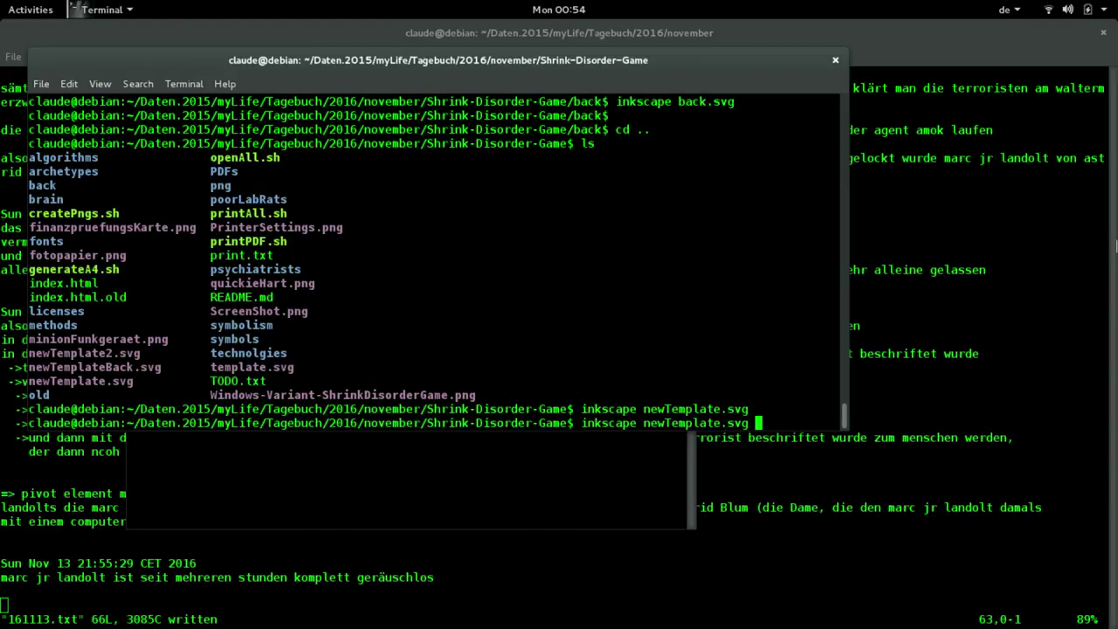
text(&)
key(BackSpace)
key(Return)
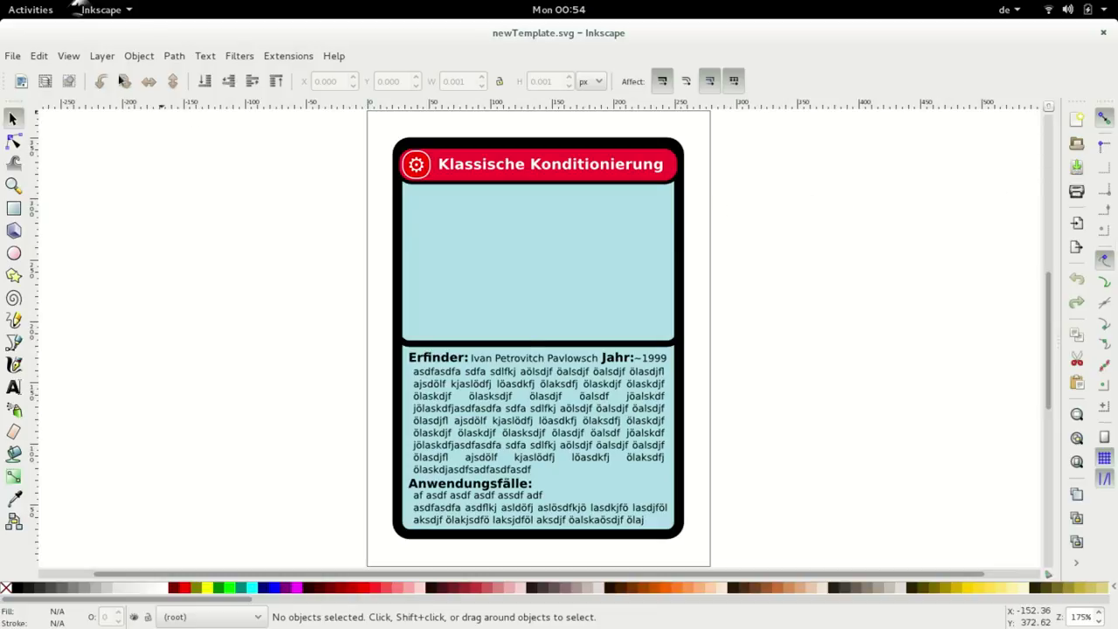
Display the layer list for the reopened template and extend it down to the blue layer
click(98, 55)
click(214, 335)
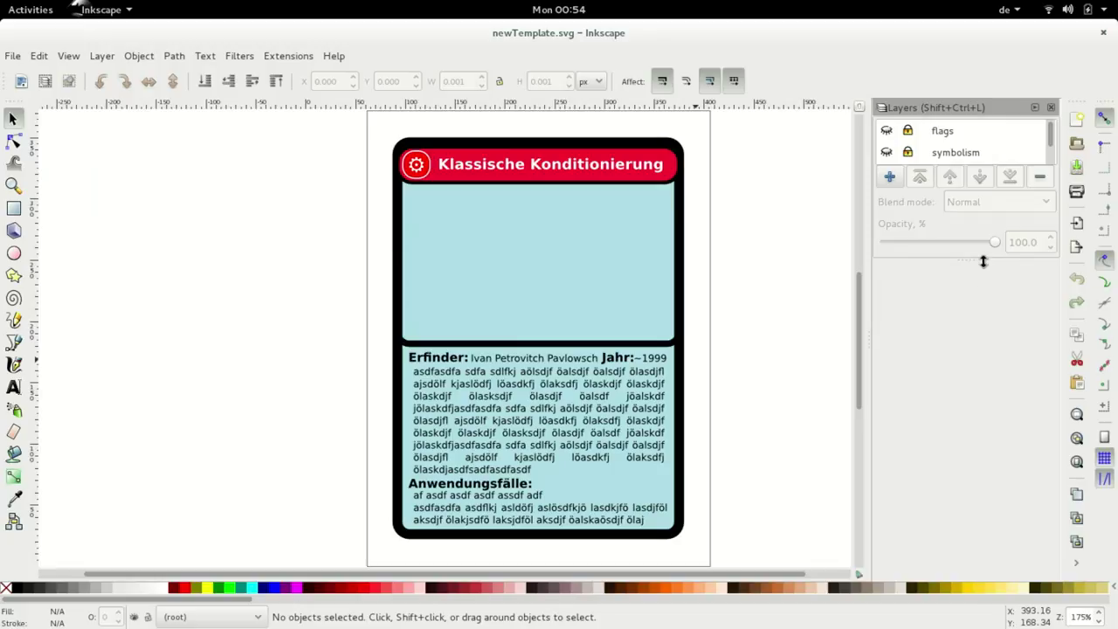
drag(984, 260, 996, 580)
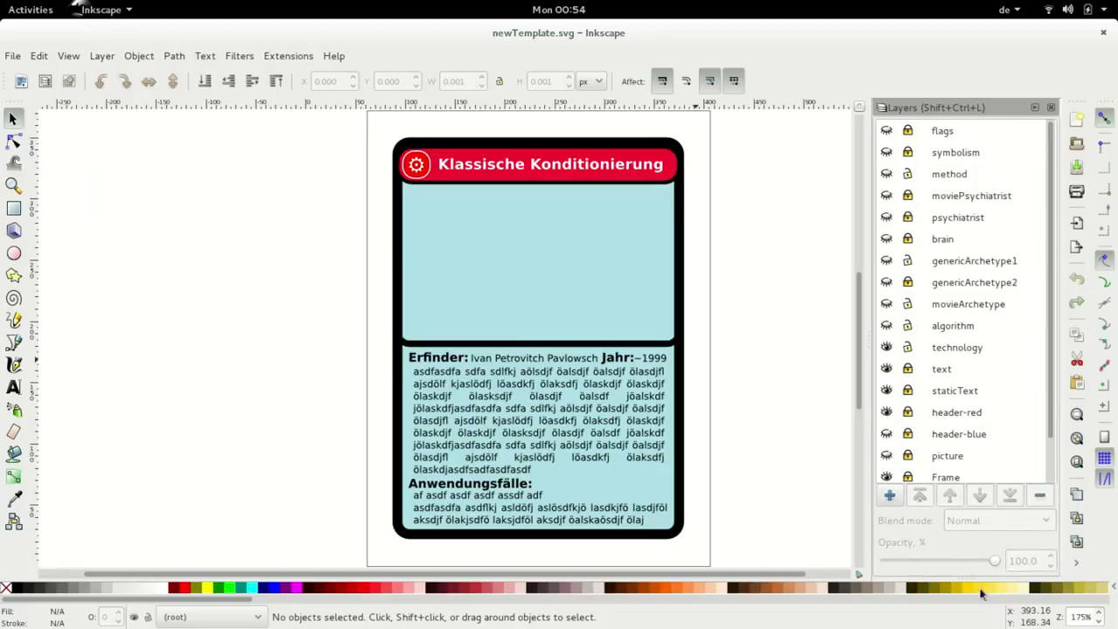
scroll(1054, 418, down, 2)
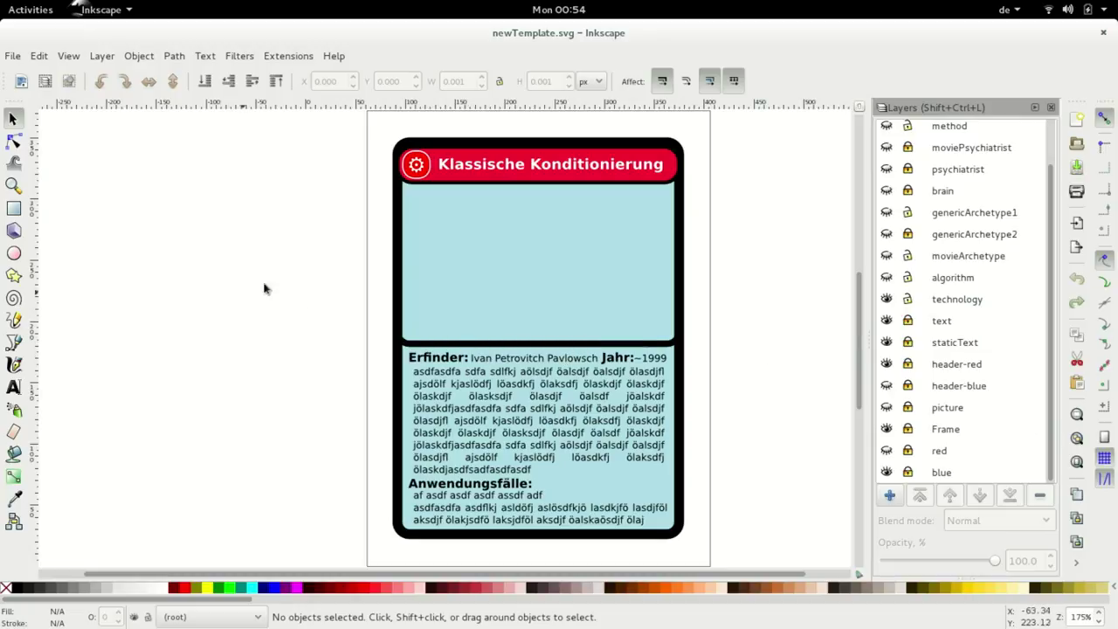
Add the text "Card1" in the empty picture area of the card and set its font size to 40
key(t)
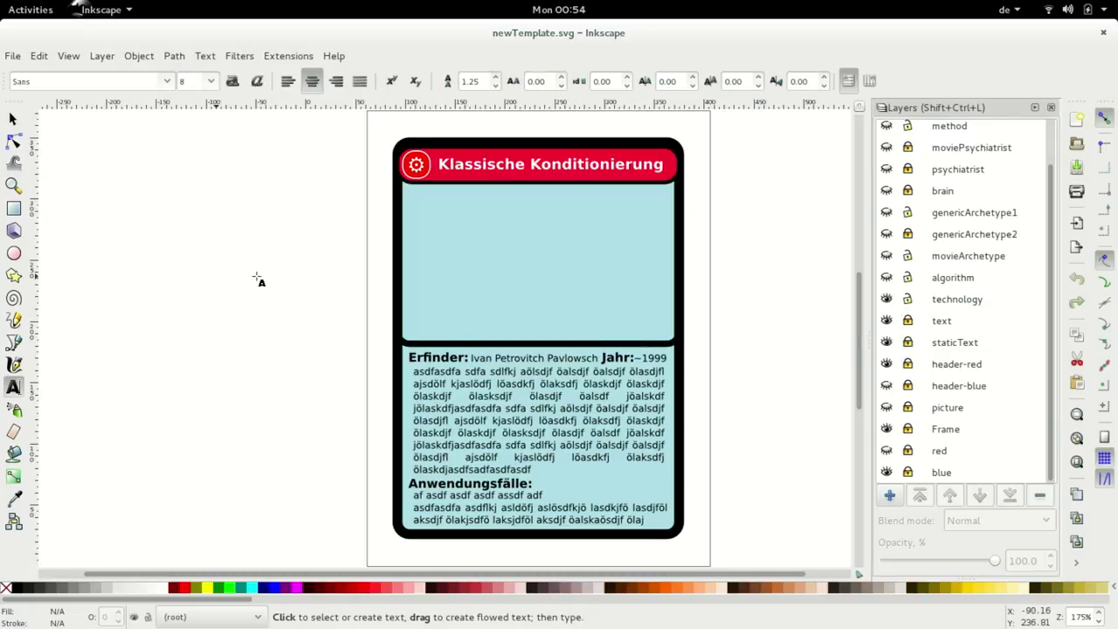
click(484, 253)
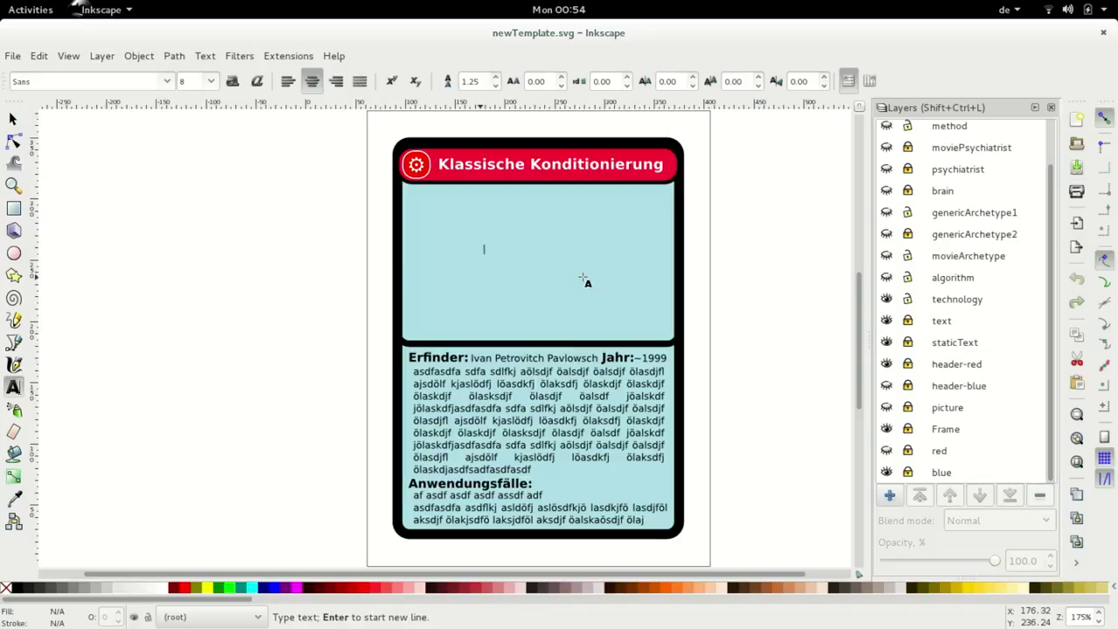
text(gard1)
key(ctrl+a)
click(187, 81)
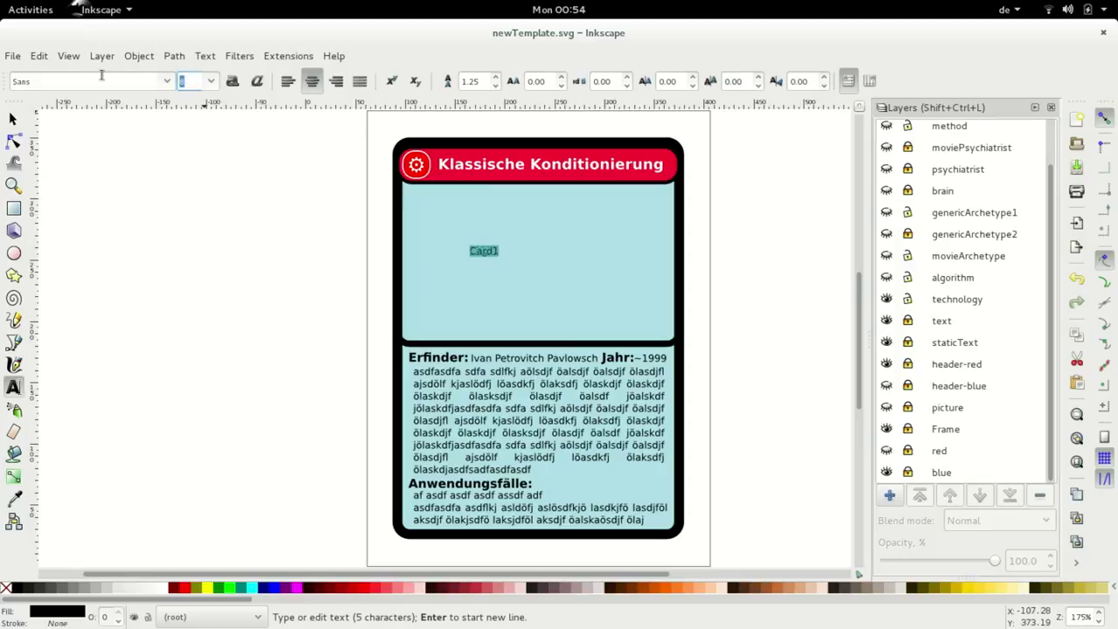
text(40)
key(Return)
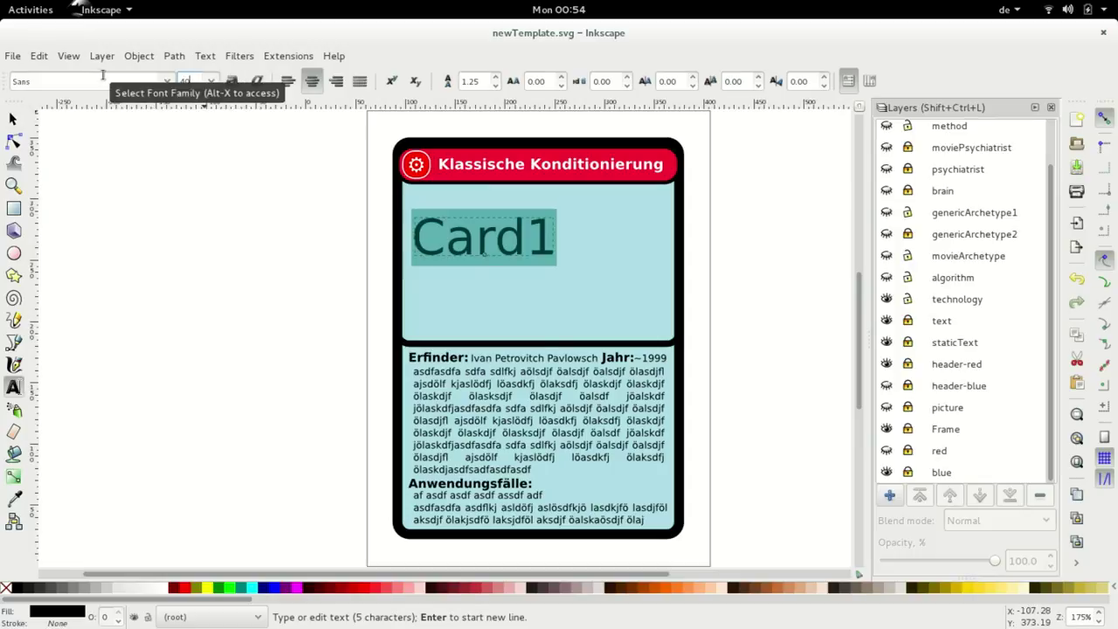
key(Escape)
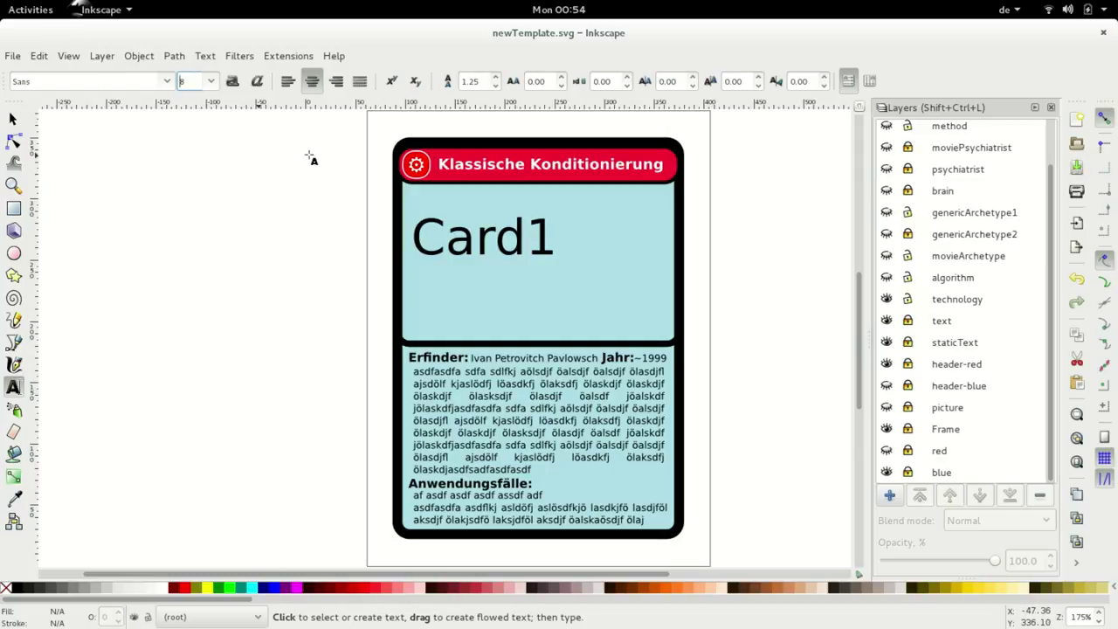
Select all objects on the unlocked layers and reduce the selection to the Card1 text
key(ctrl+a)
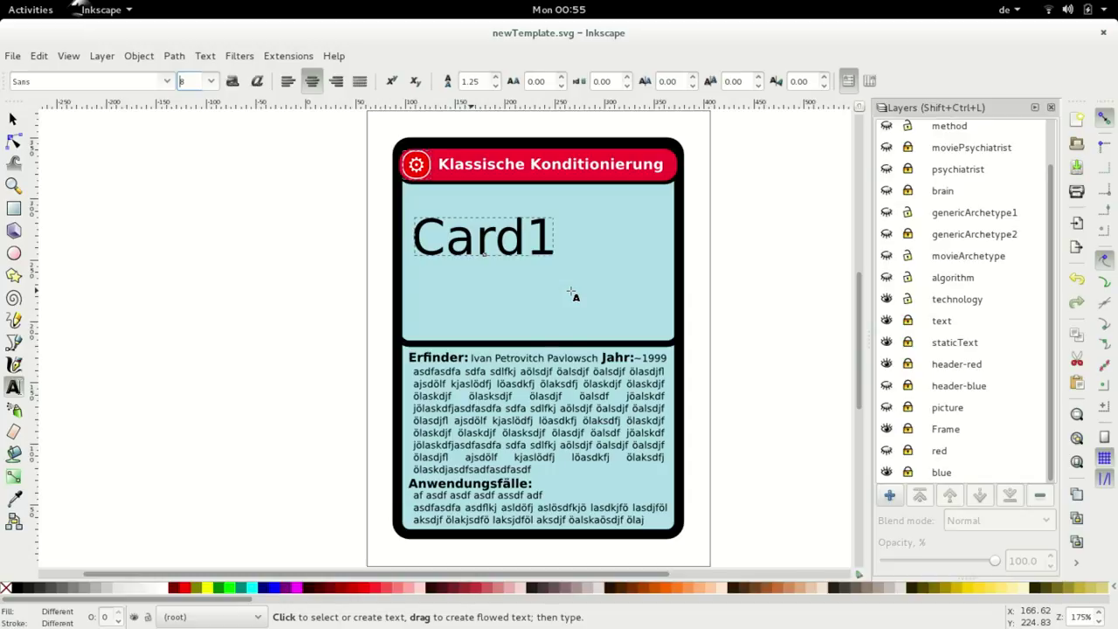
key(F1)
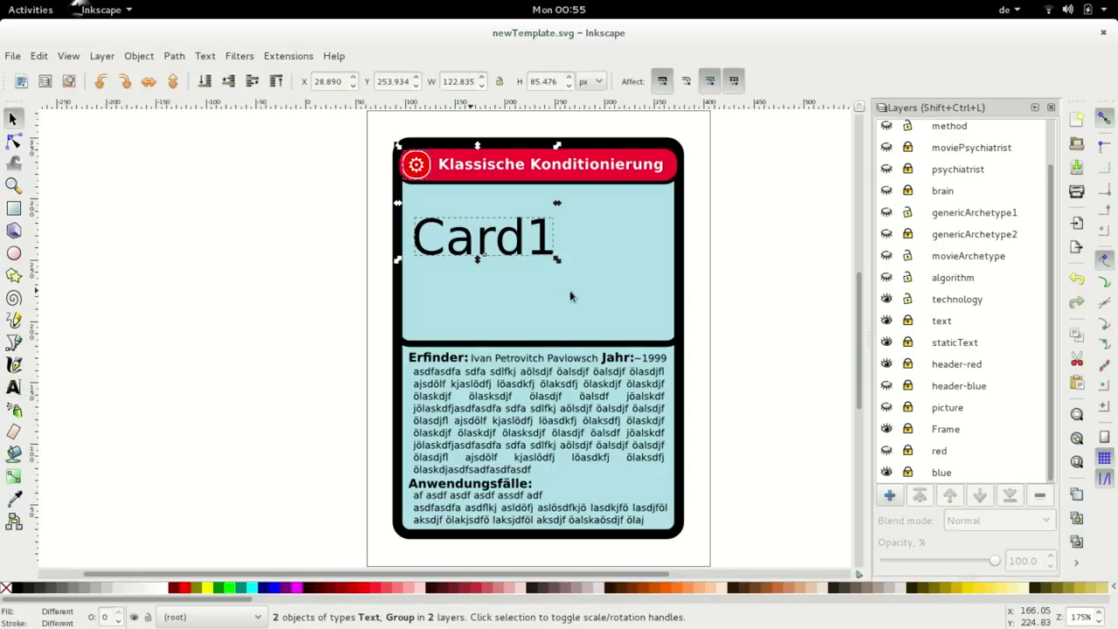
shift+click(569, 290)
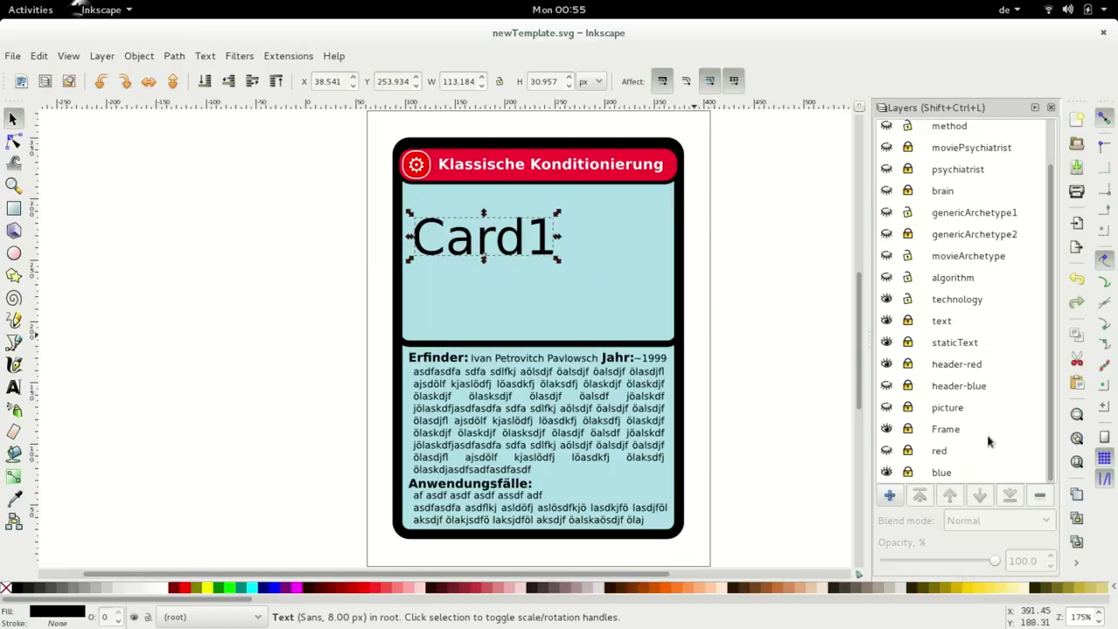
Unlock the blue, red, Frame, picture, header-blue, header-red, staticText and text layers
click(909, 472)
click(909, 450)
click(909, 430)
click(909, 407)
click(909, 385)
click(908, 364)
click(909, 342)
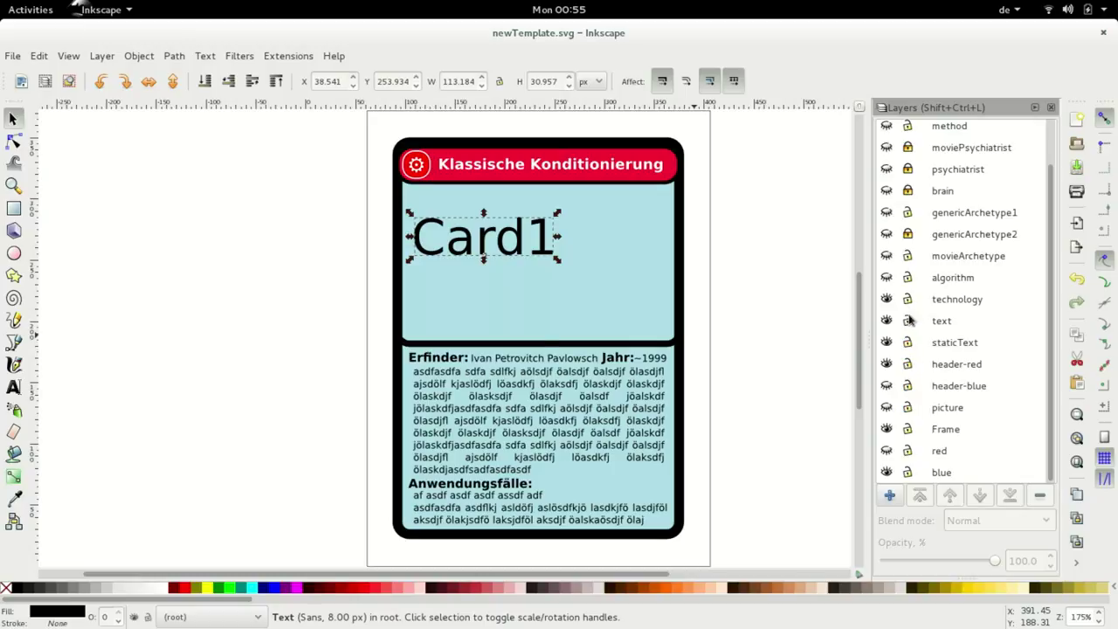
click(907, 301)
click(909, 299)
Select the entire card, delete it, and undo the deletion
click(385, 178)
drag(339, 117, 782, 559)
key(ctrl)
key(Delete)
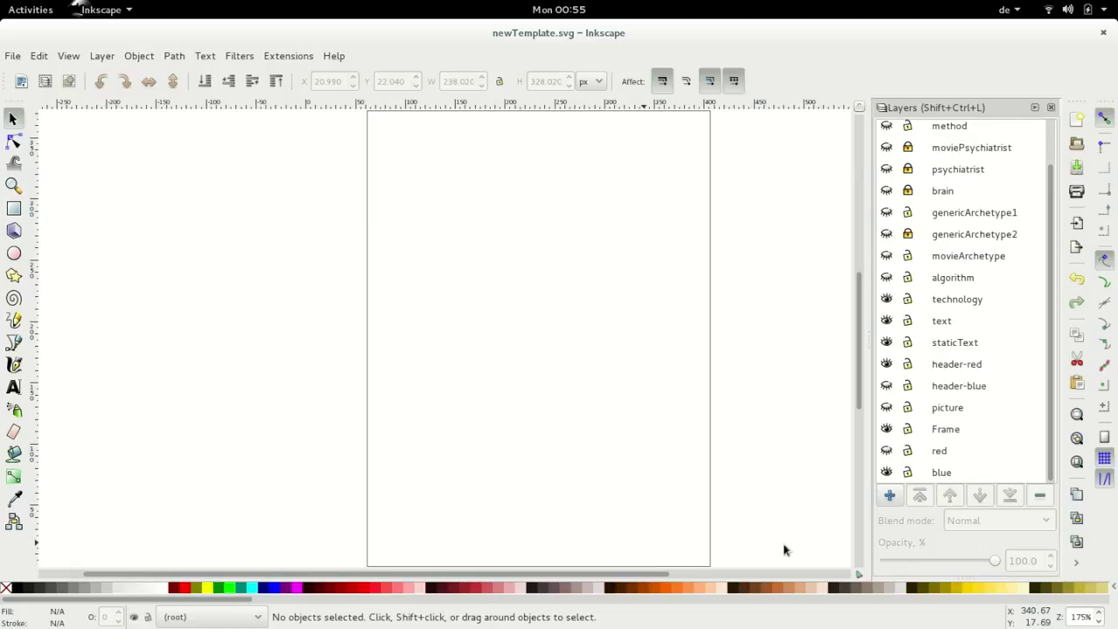
key(ctrl+z)
Select the entire Card1 card across all its layers and copy it
drag(359, 112, 717, 559)
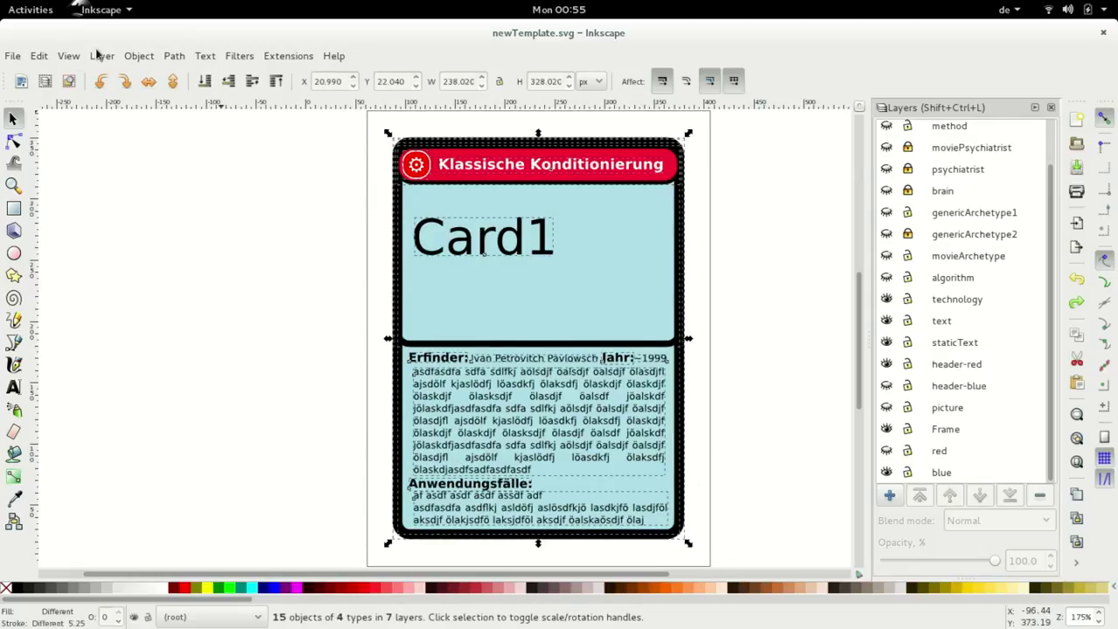
click(140, 58)
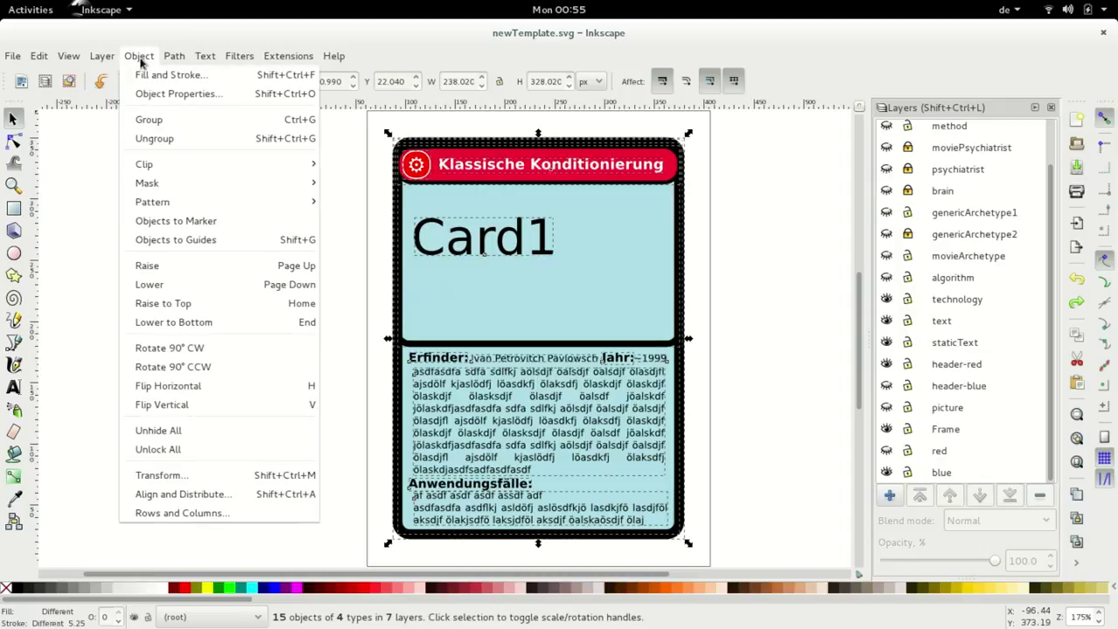
click(140, 58)
click(39, 56)
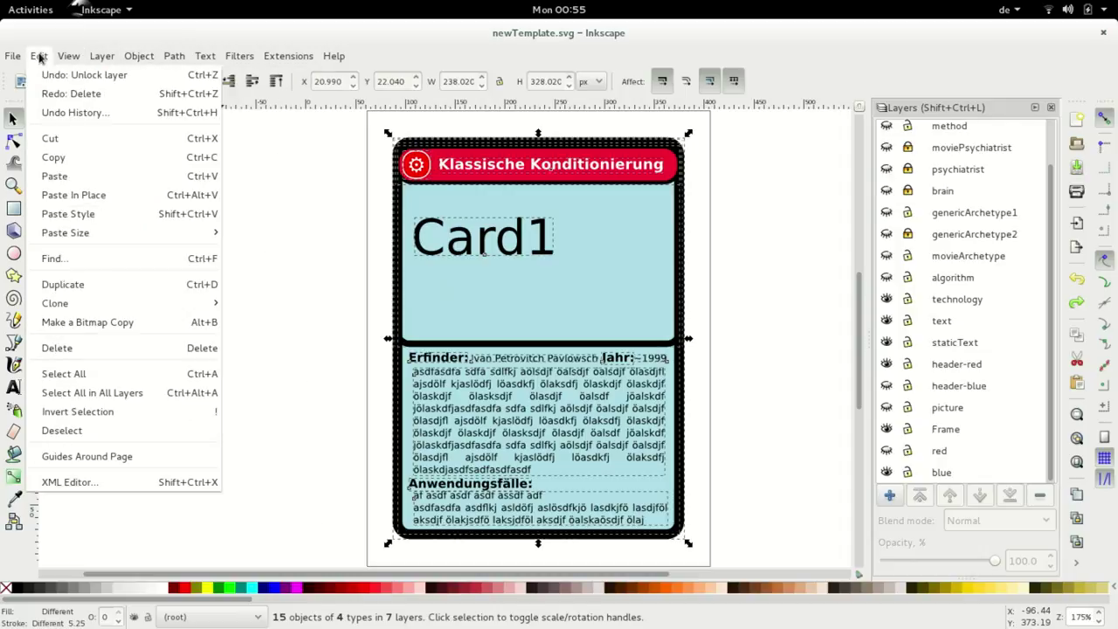
click(54, 158)
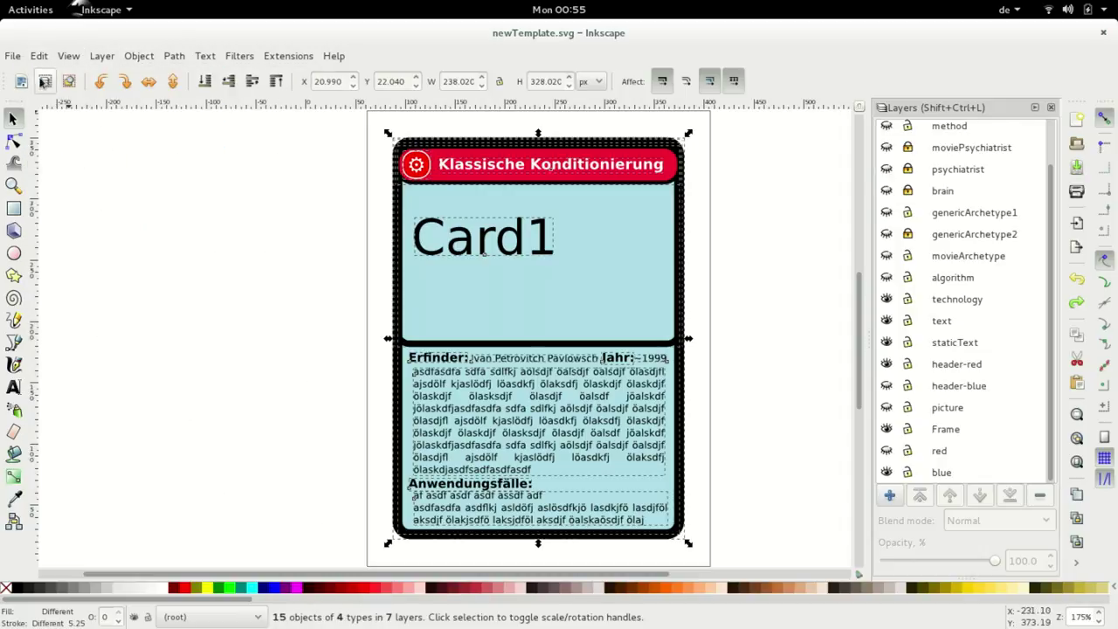
Create a new default document, maximize its window and paste the copied card into it
click(13, 56)
mouse_move(17, 74)
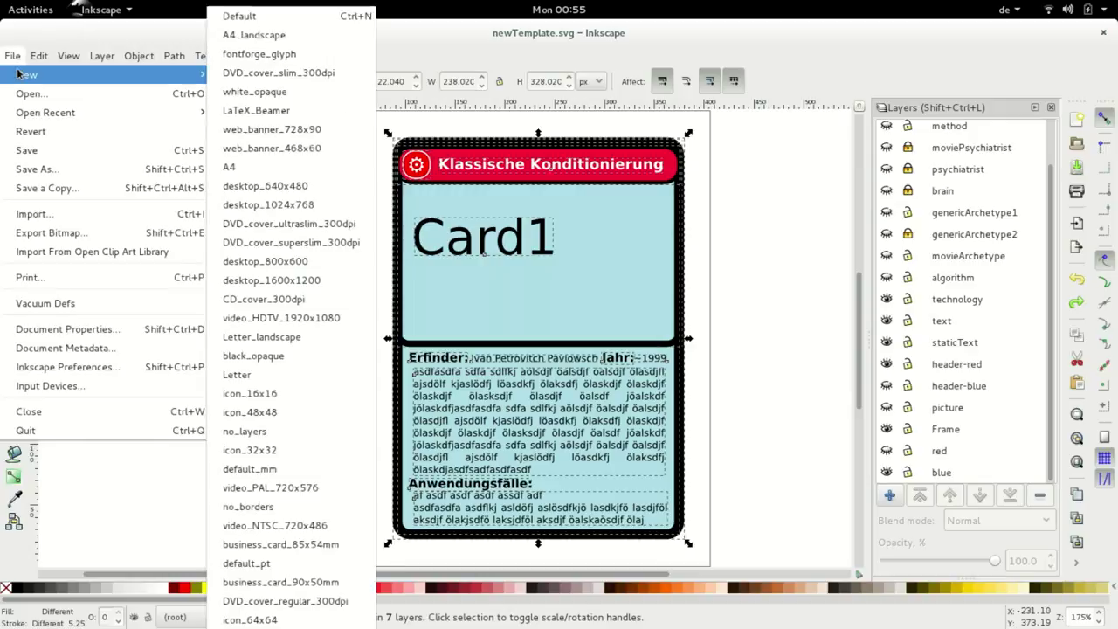
click(18, 73)
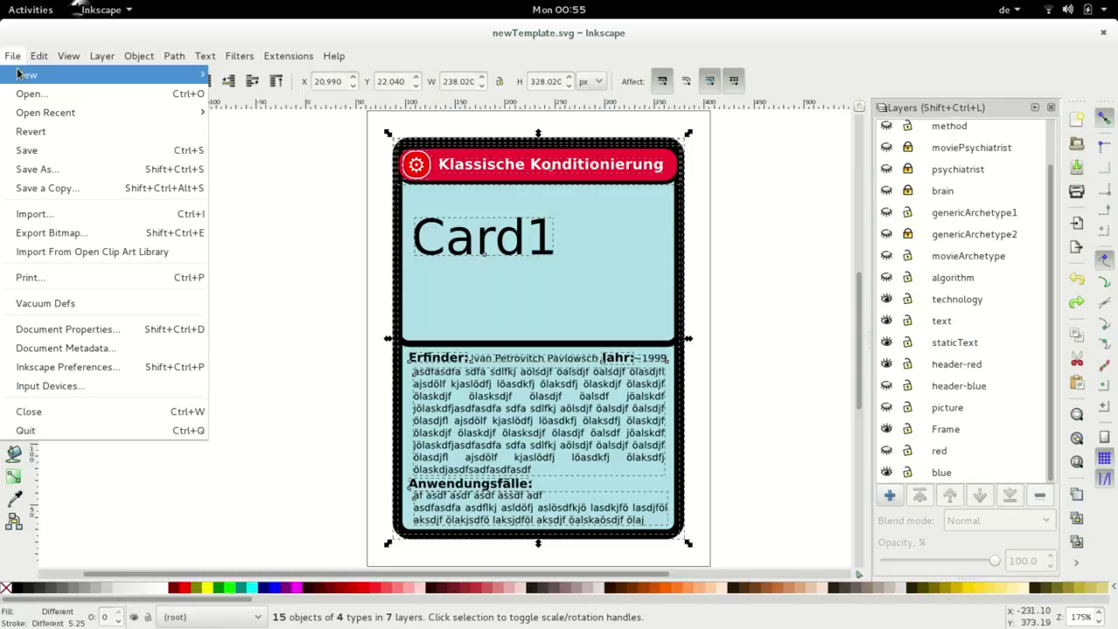
click(17, 74)
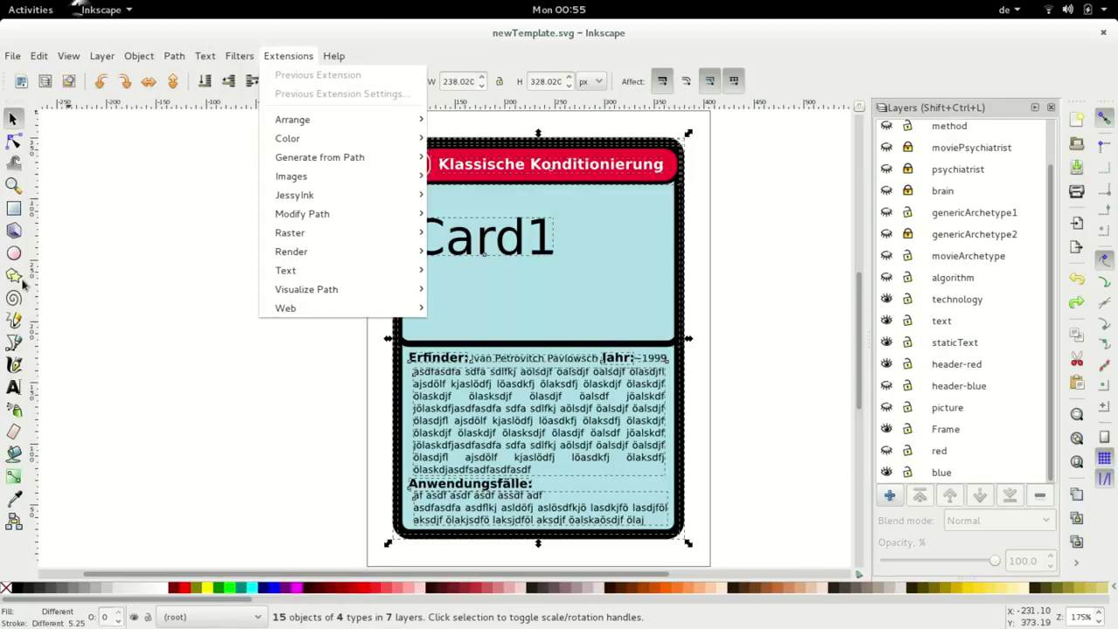
click(450, 31)
key(ctrl)
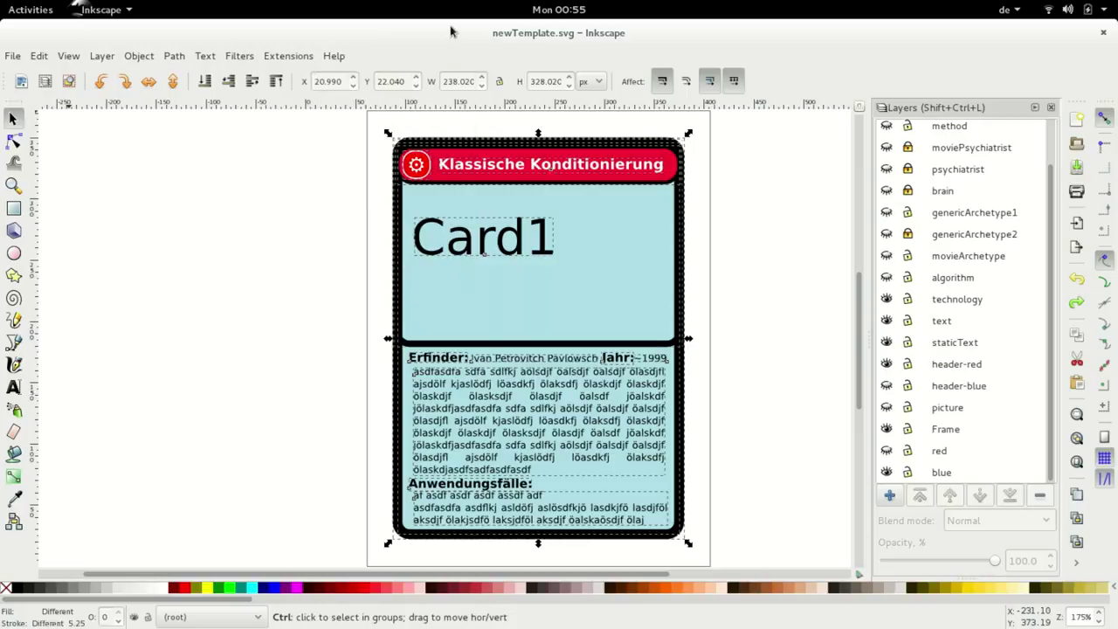
key(ctrl+n)
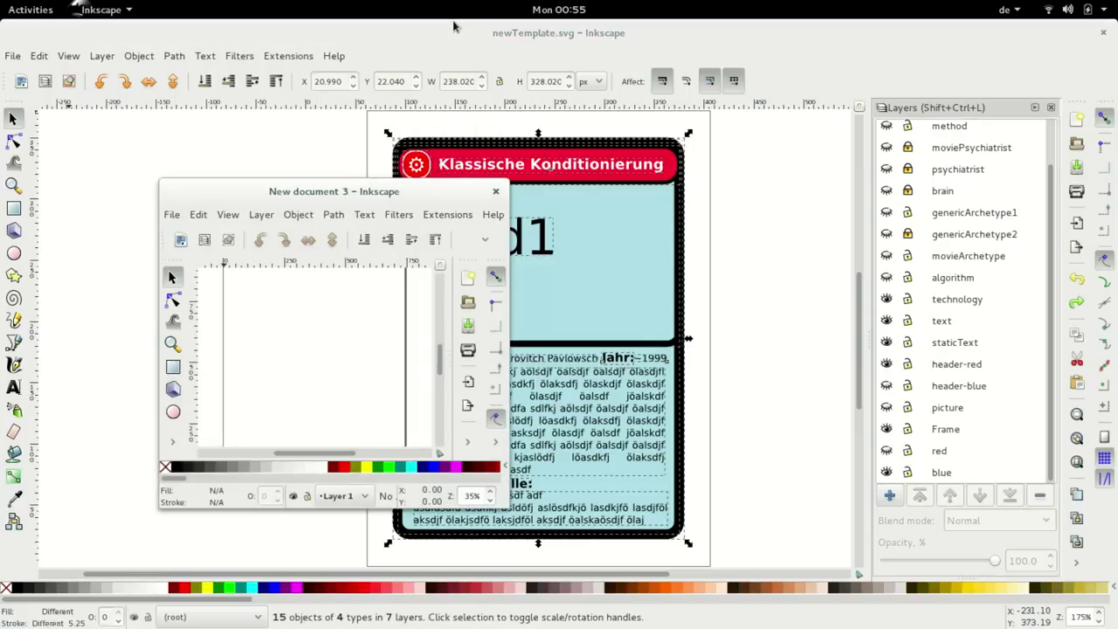
double_click(350, 191)
key(ctrl+v)
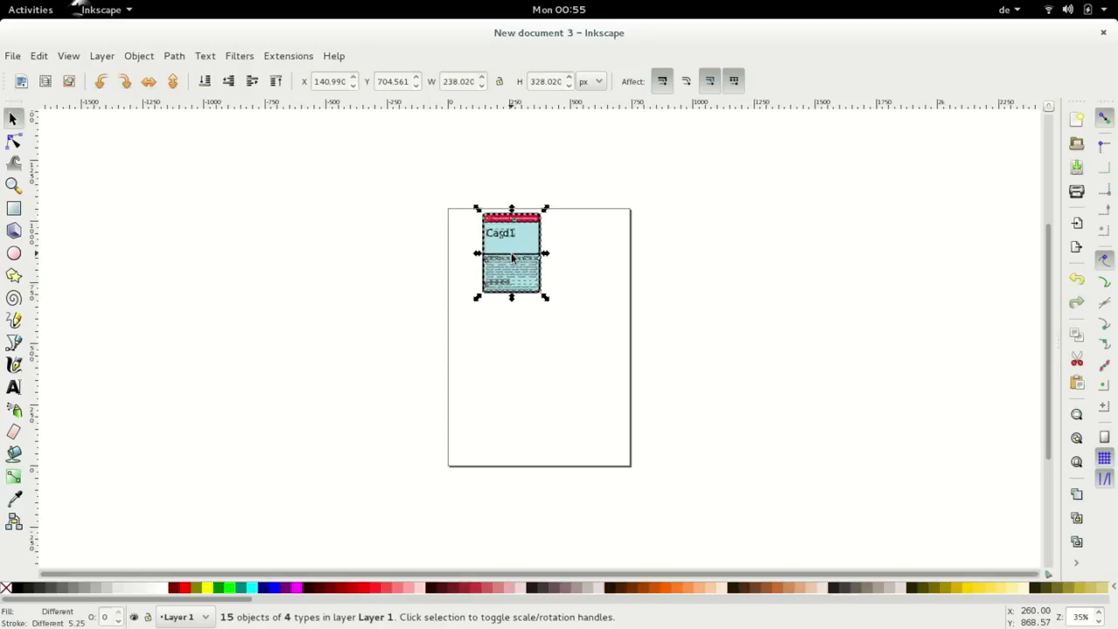
Move the pasted card near the page's upper-left corner, at about X 67, Y 656 px, and group its objects
drag(516, 250, 497, 261)
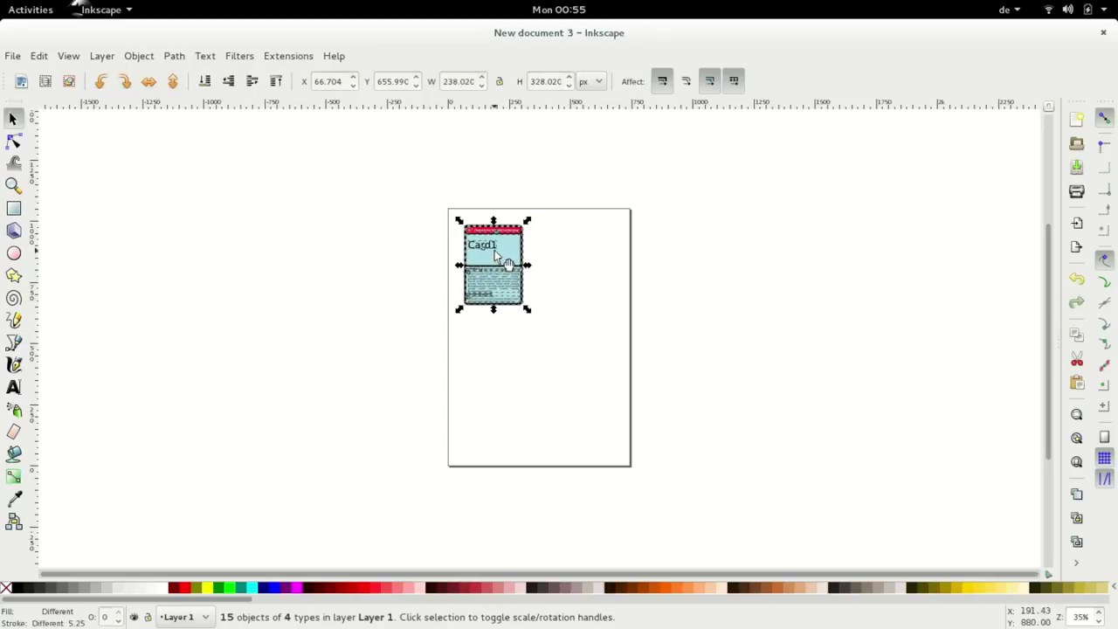
click(139, 56)
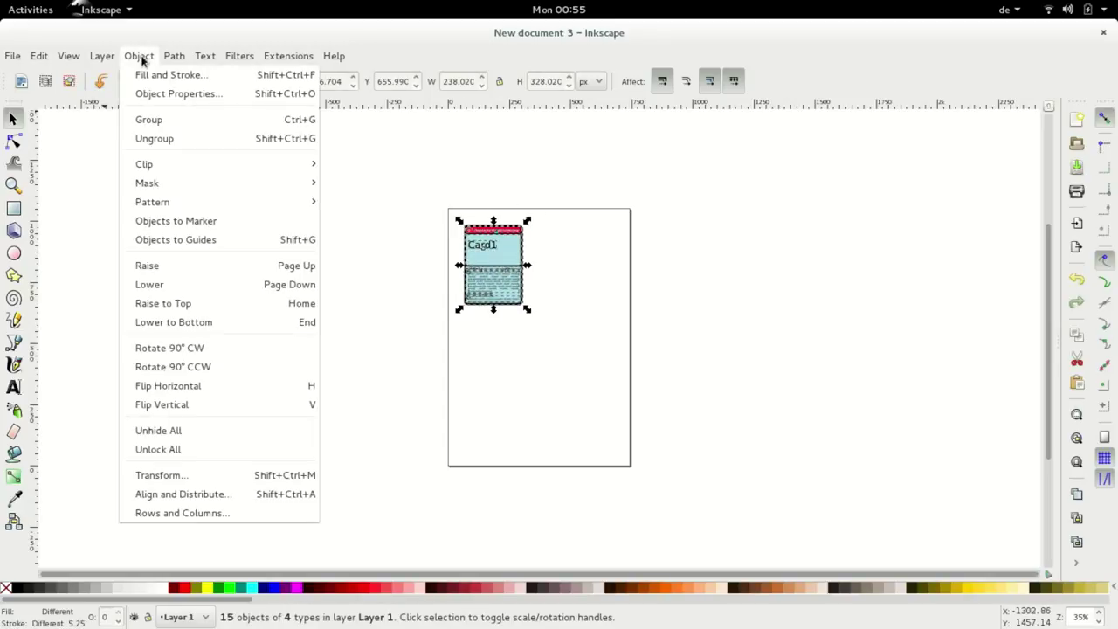
click(292, 120)
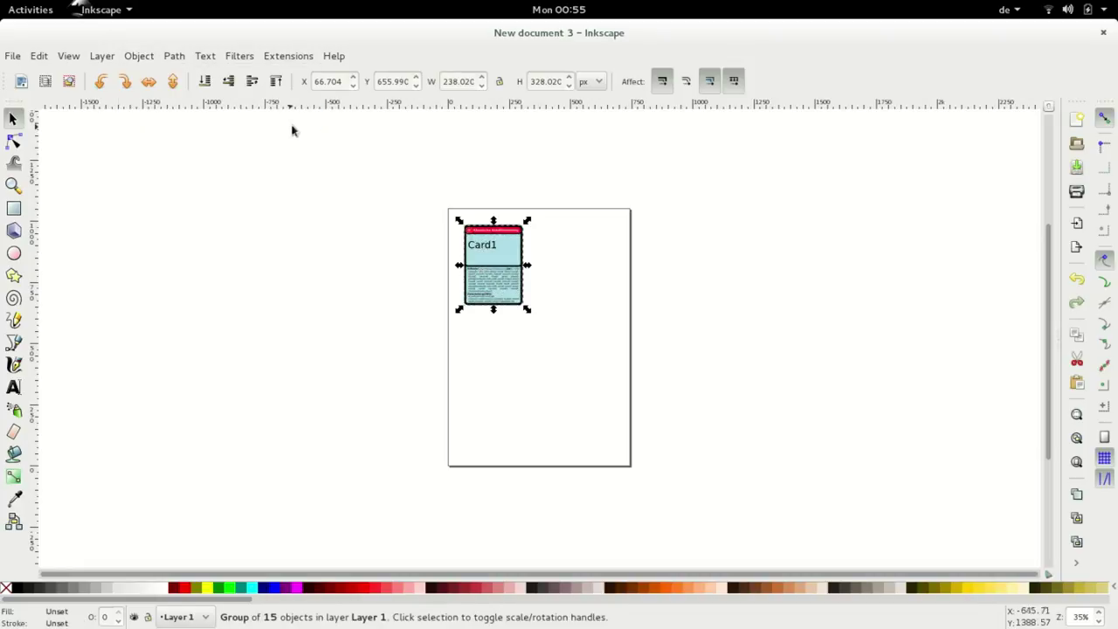
click(587, 287)
In newTemplate.svg, show the header-blue layer instead of header-red and the brain layer instead of technology
key(alt+Tab)
key(alt+Tab)
key(alt+Tab)
click(719, 237)
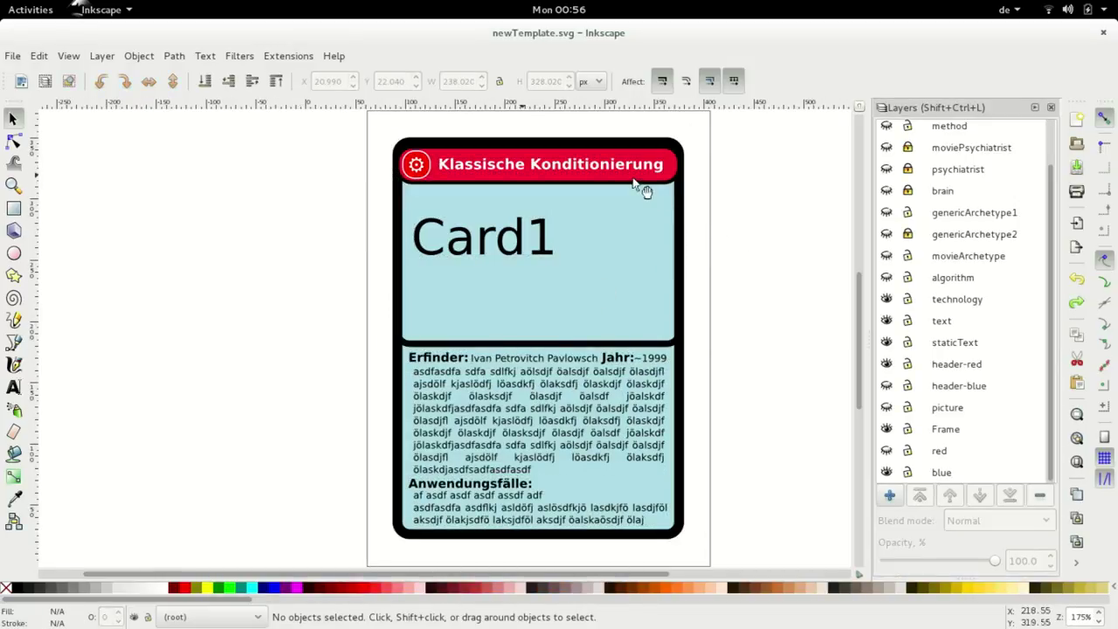
click(636, 182)
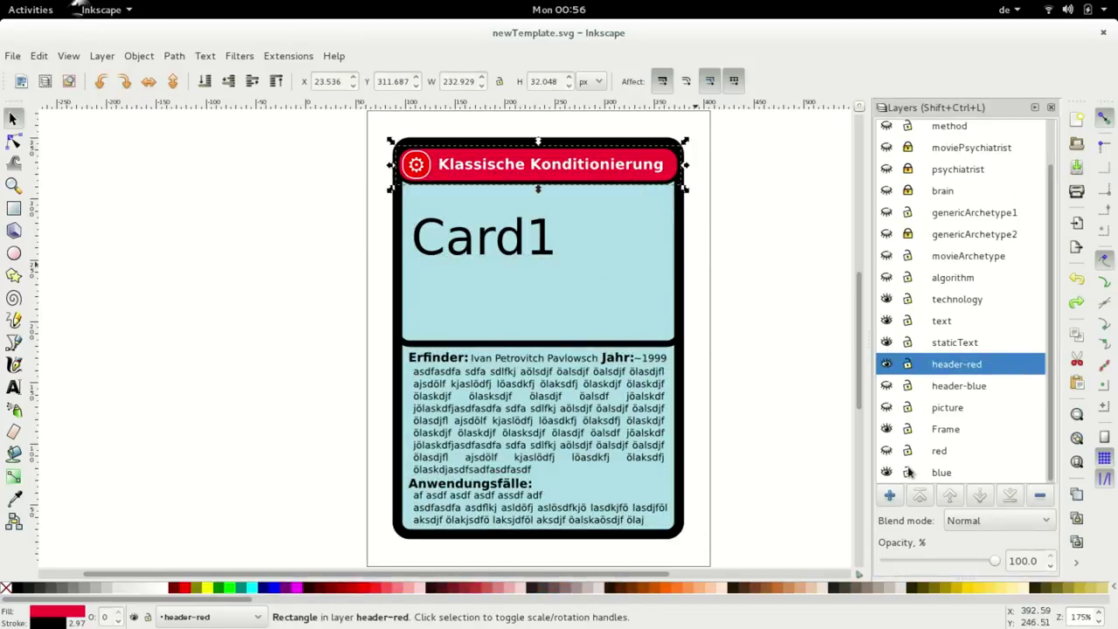
click(888, 385)
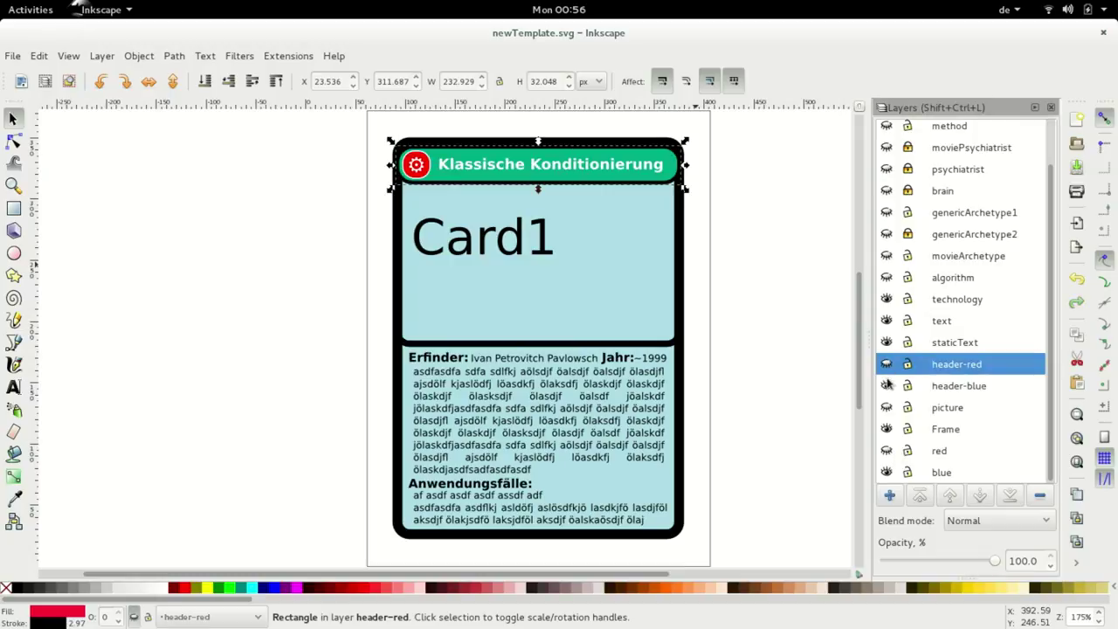
click(887, 191)
click(886, 299)
Change the card's label text to Card2
click(545, 242)
double_click(540, 245)
drag(537, 241, 549, 248)
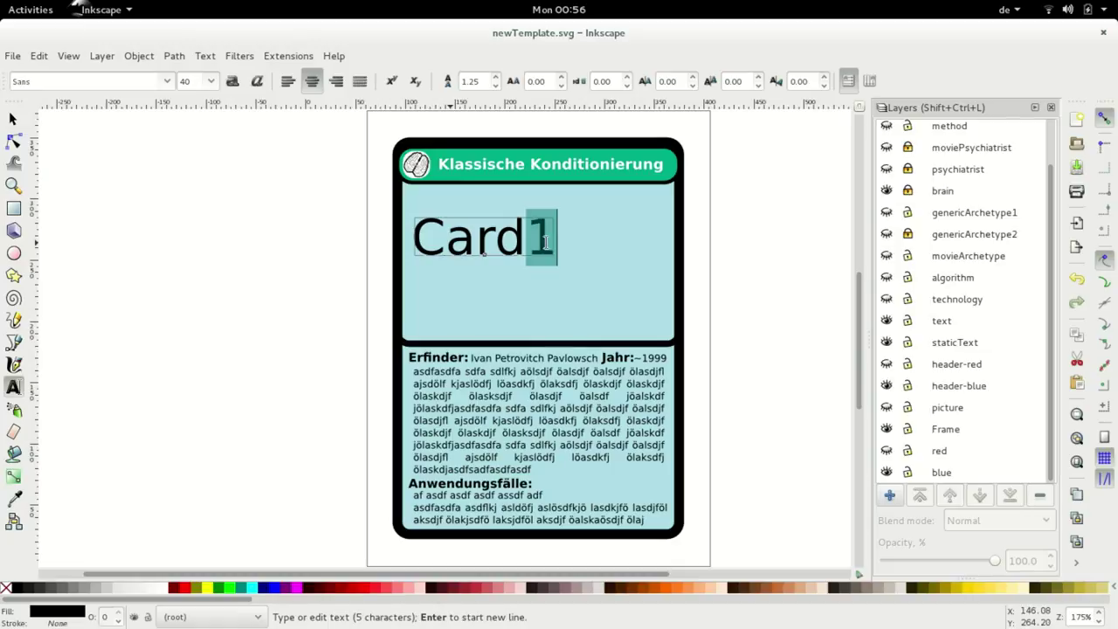
key(F2)
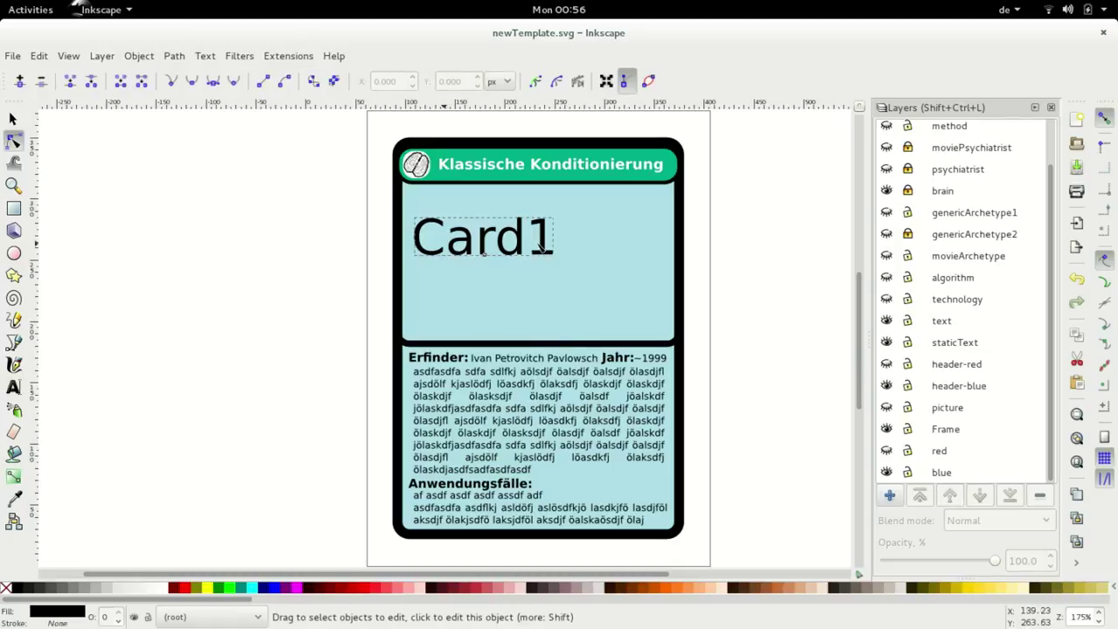
key(F1)
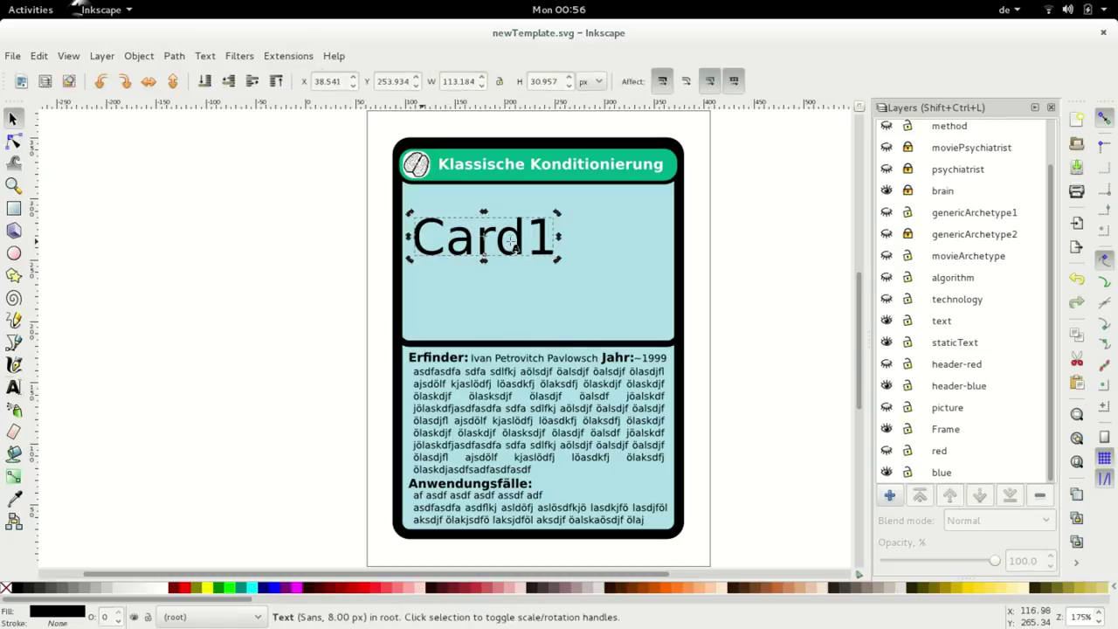
double_click(527, 249)
drag(527, 249, 558, 248)
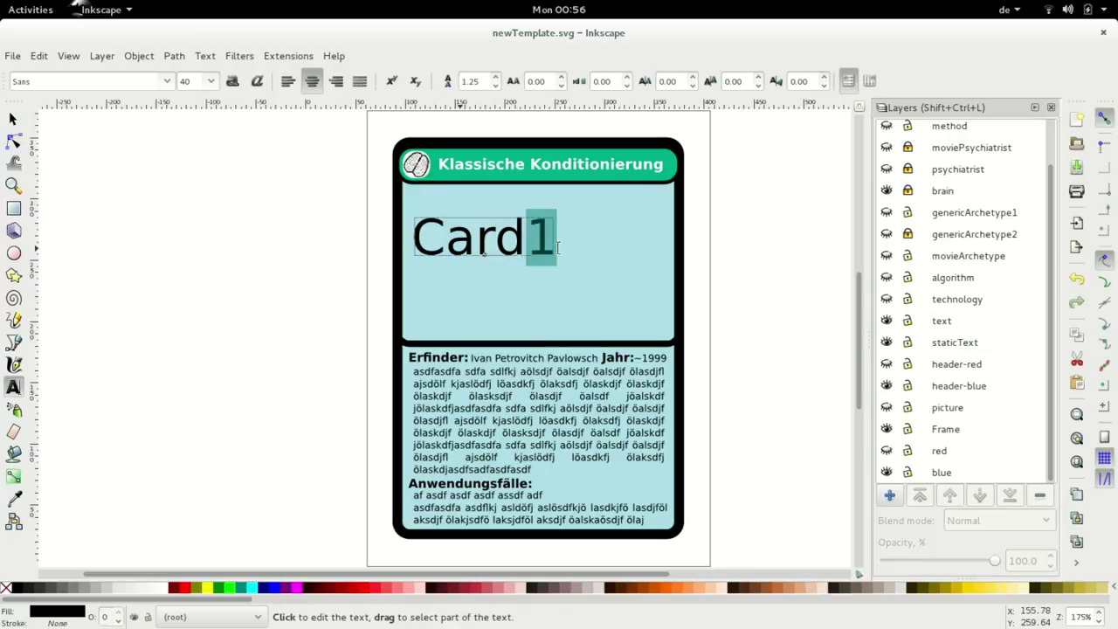
text(2)
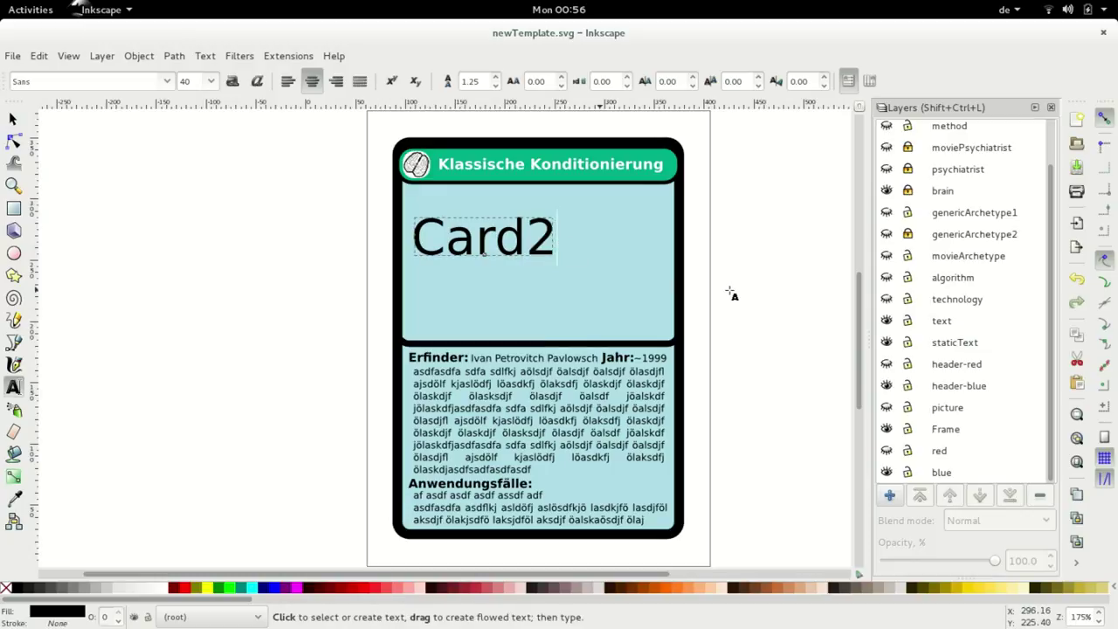
key(Escape)
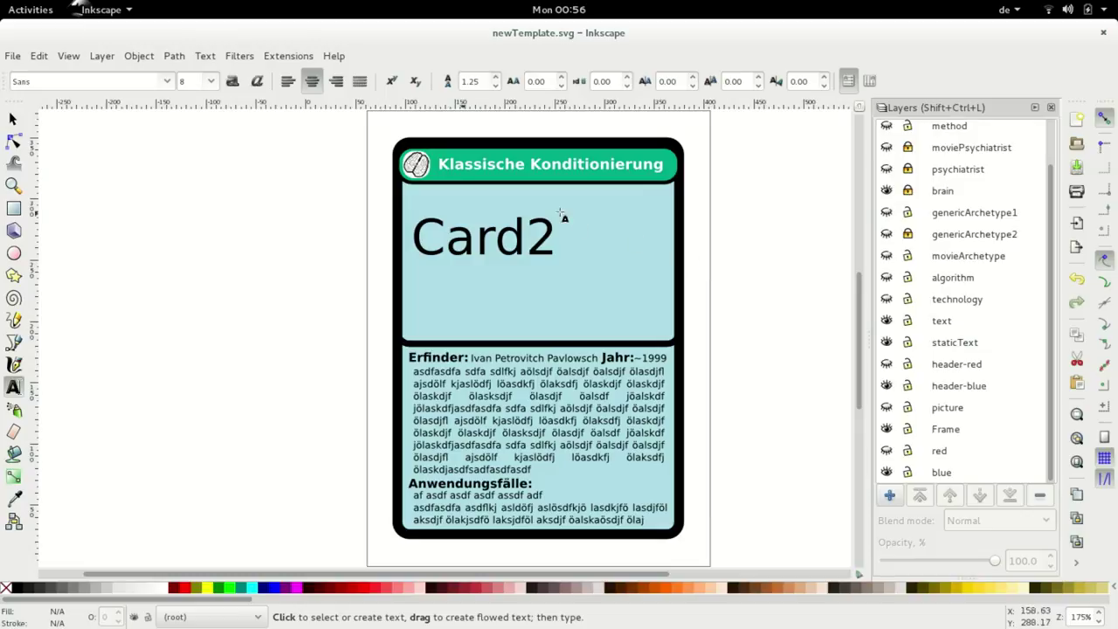
Copy the entire Card2 card into New document 3 and group its pasted objects
key(F1)
drag(339, 115, 726, 559)
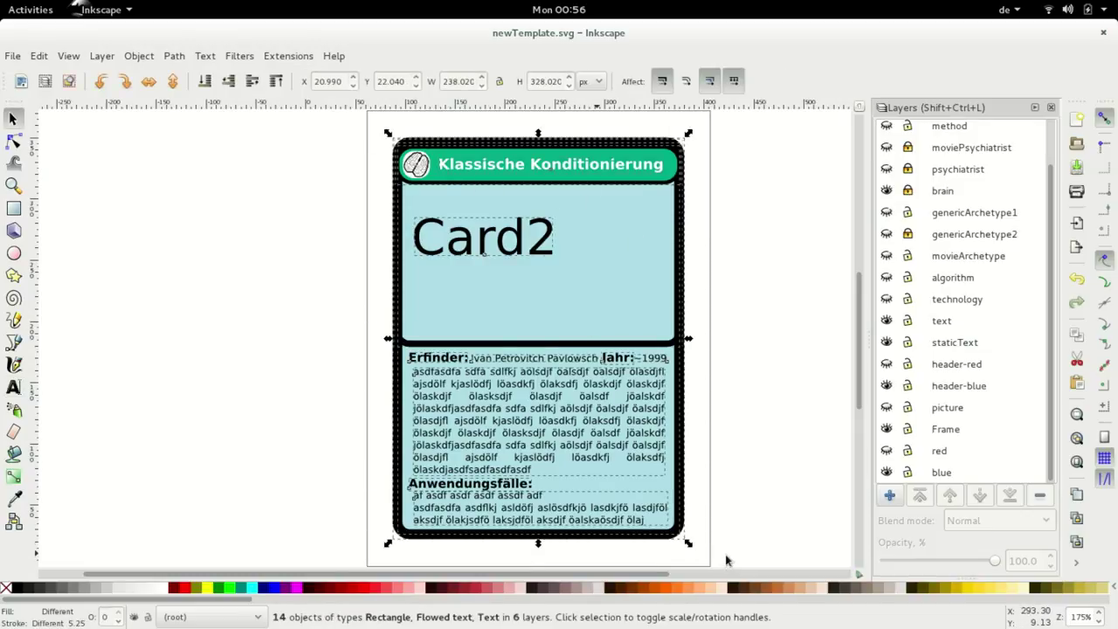
key(ctrl+c)
key(ctrl+Tab)
key(ctrl+v)
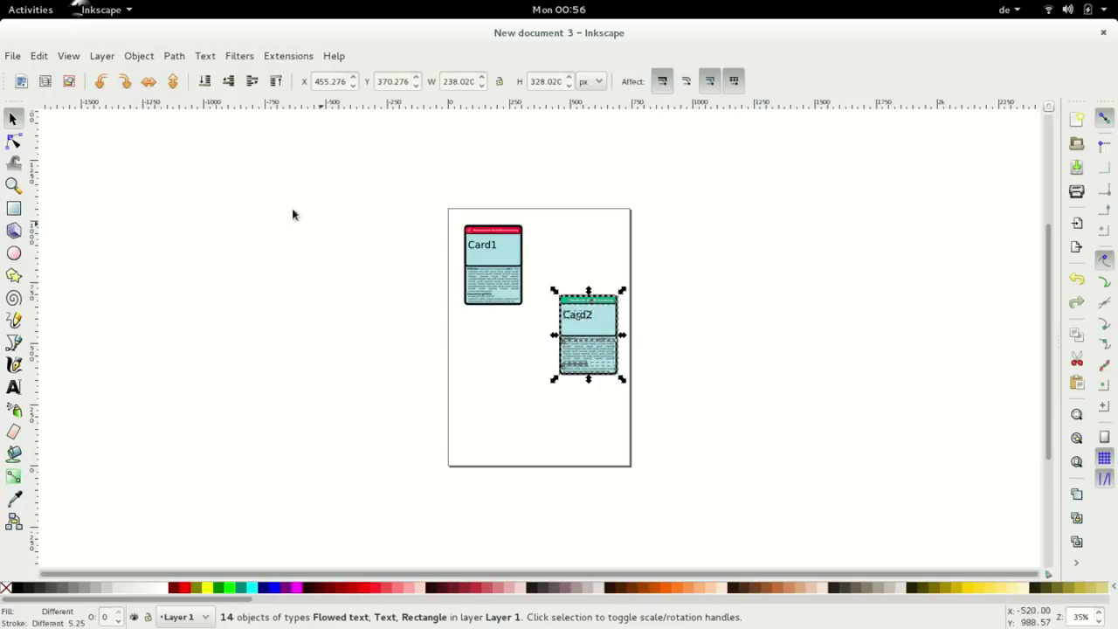
click(139, 55)
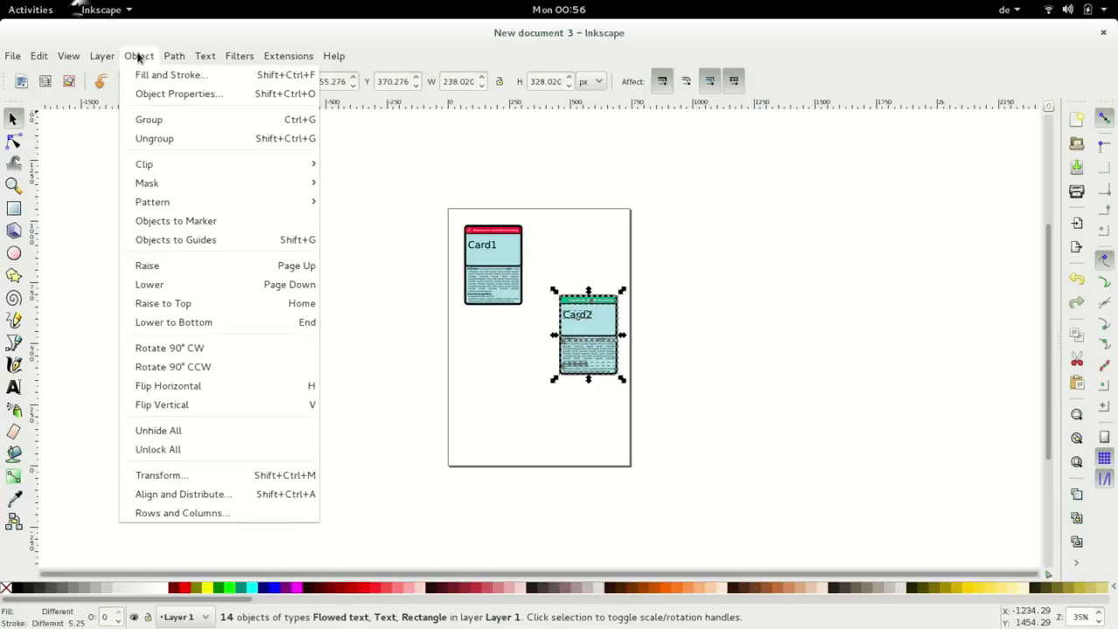
click(172, 121)
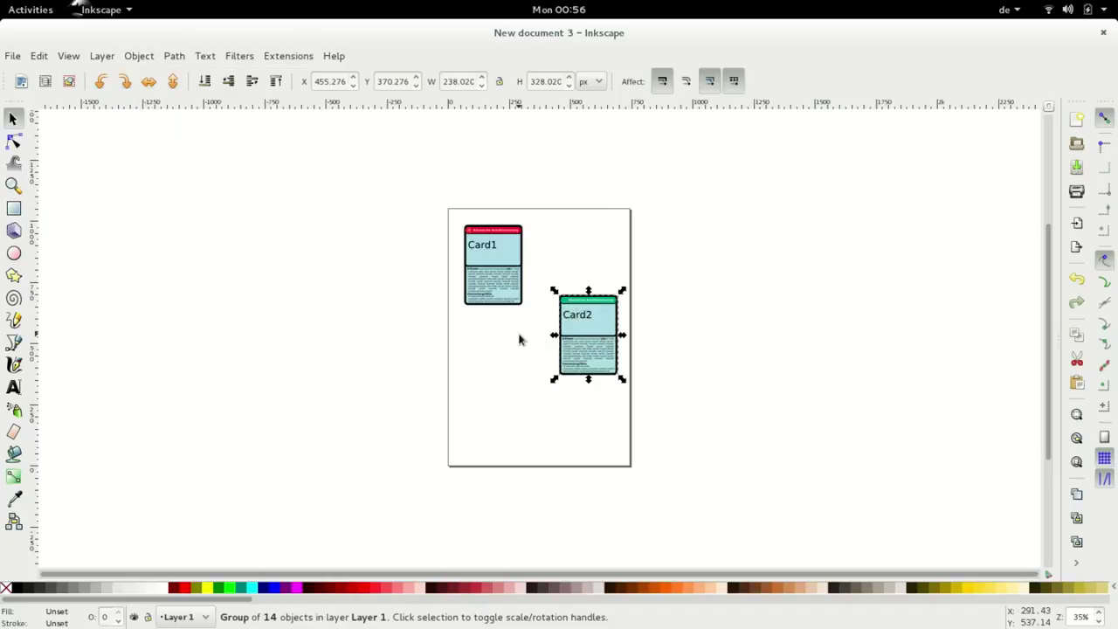
Return to newTemplate.svg and change the card's label text to Card3
key(alt+Tab)
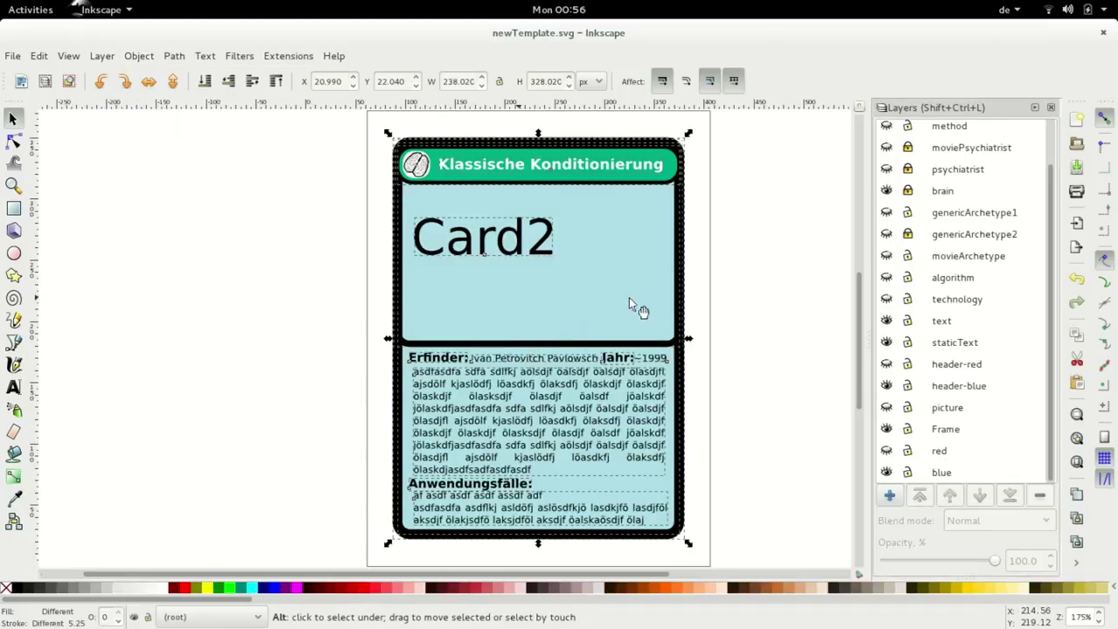
click(289, 271)
double_click(533, 262)
drag(528, 246, 553, 246)
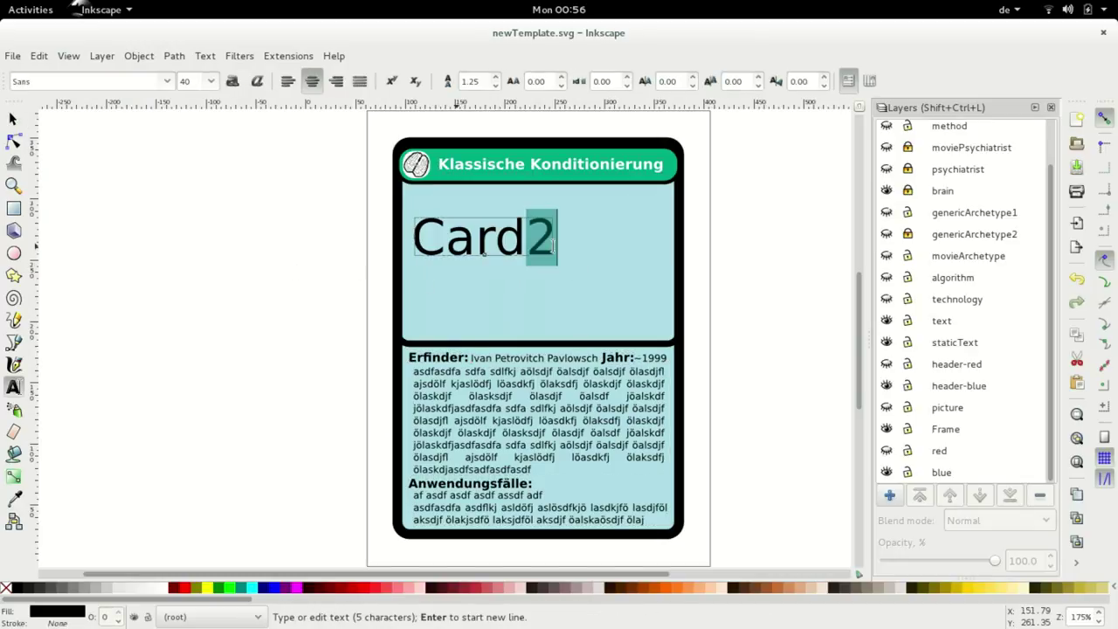
key(F3)
click(536, 243)
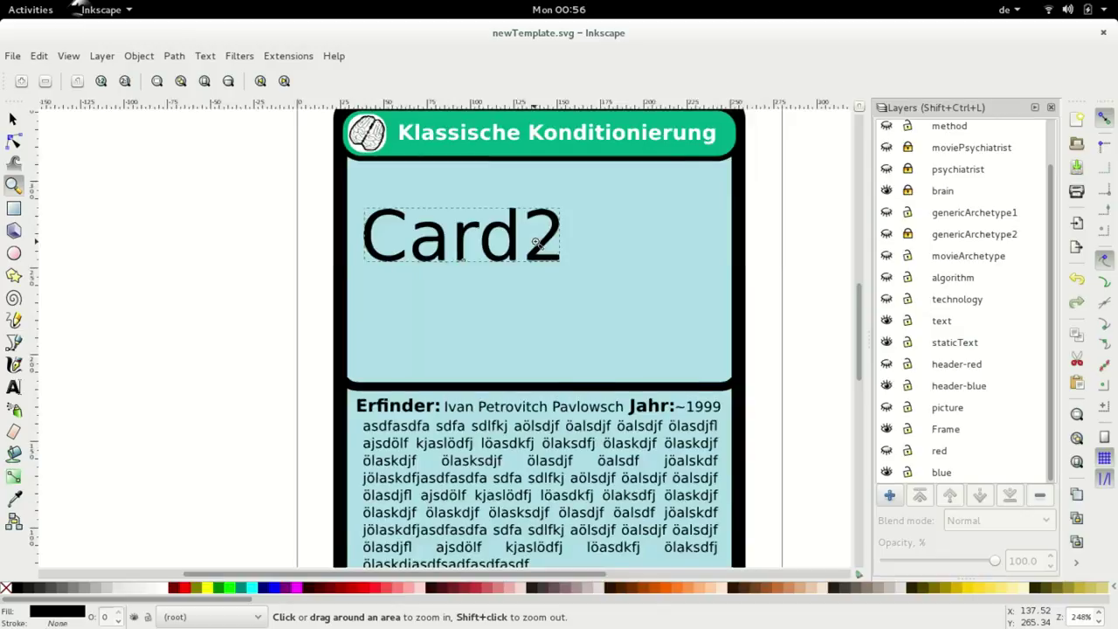
click(536, 243)
click(537, 243)
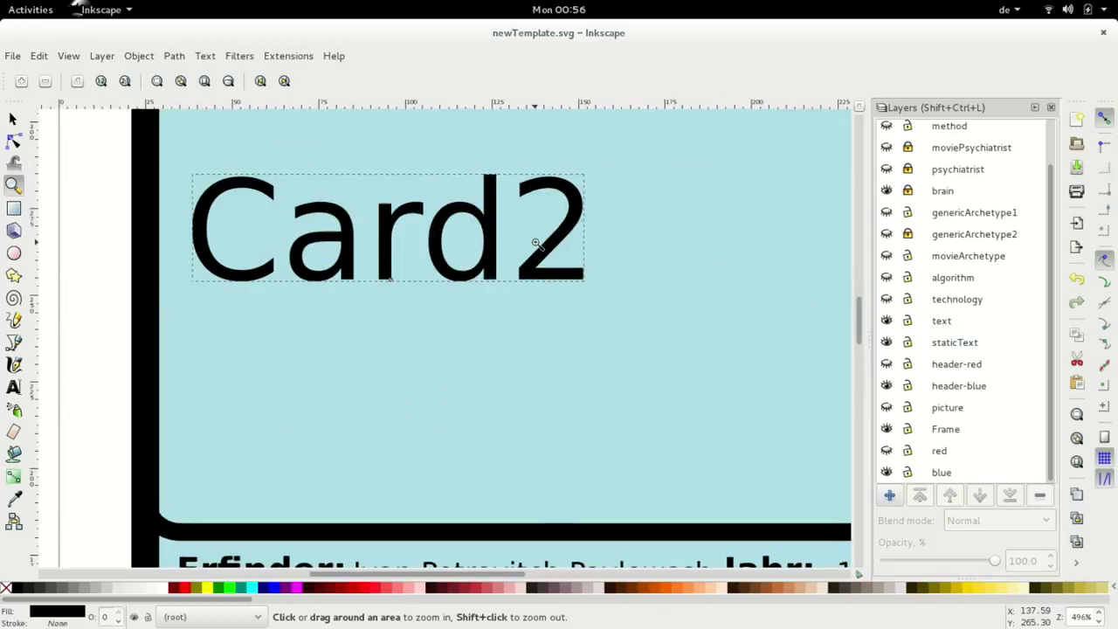
key(5)
key(F1)
double_click(453, 248)
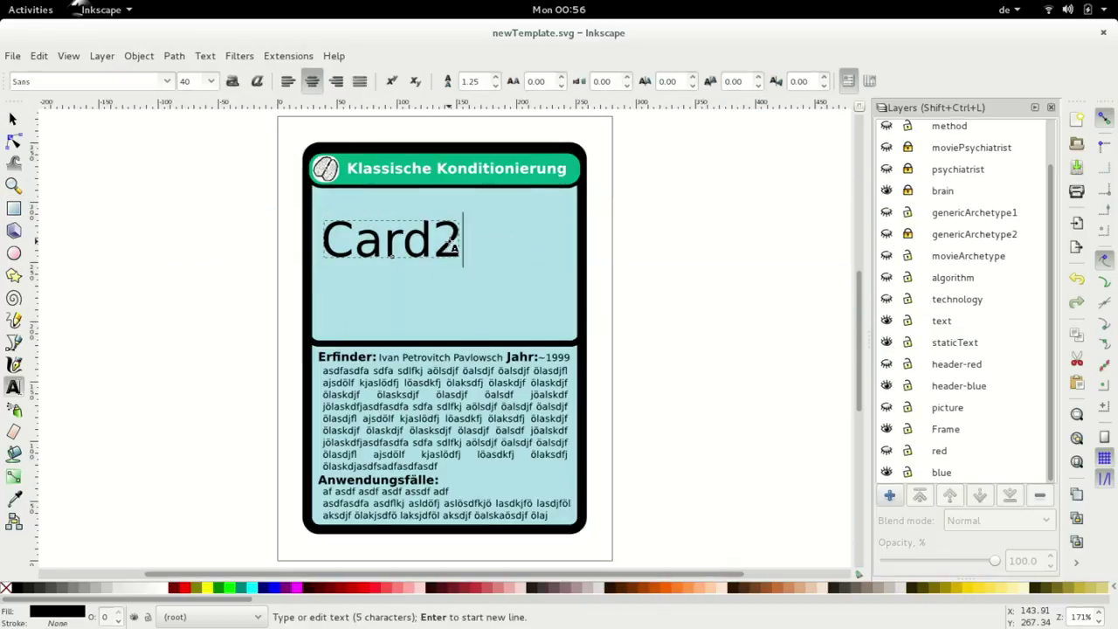
drag(437, 247, 465, 256)
text(3)
key(Escape)
click(724, 254)
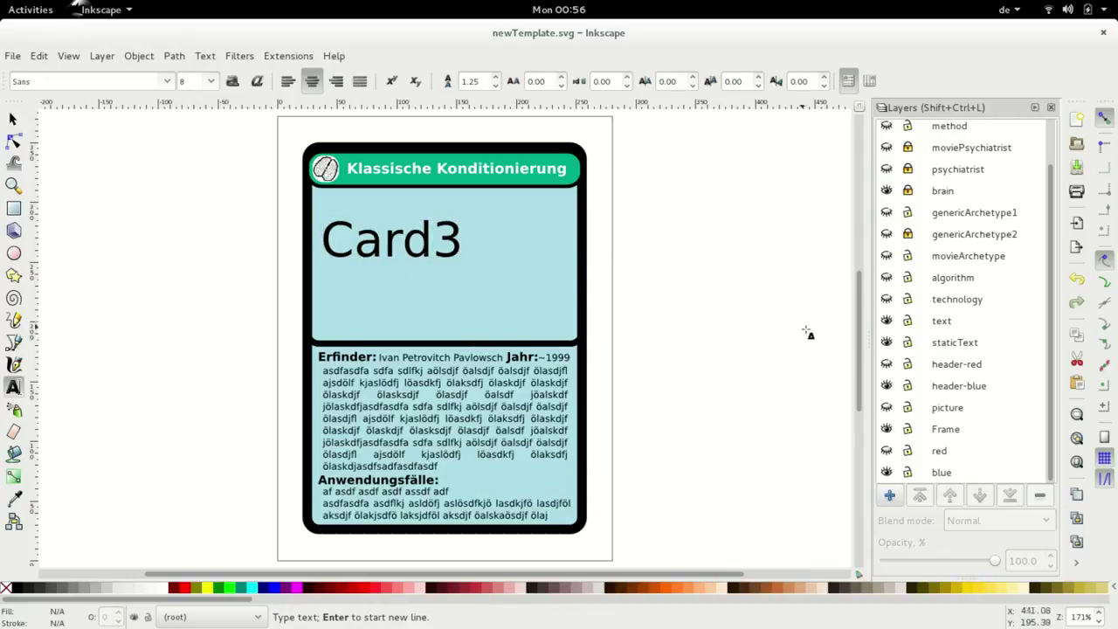
Check the Frame layer by hiding and reshowing it, and show the psychiatrist layer instead of the brain layer
click(886, 429)
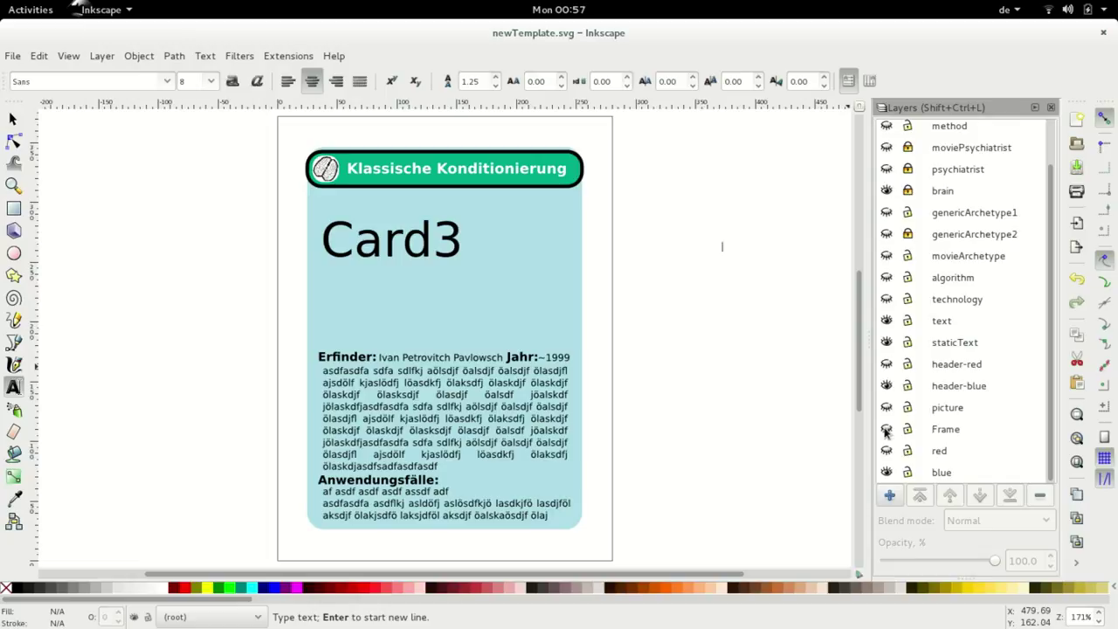
click(886, 429)
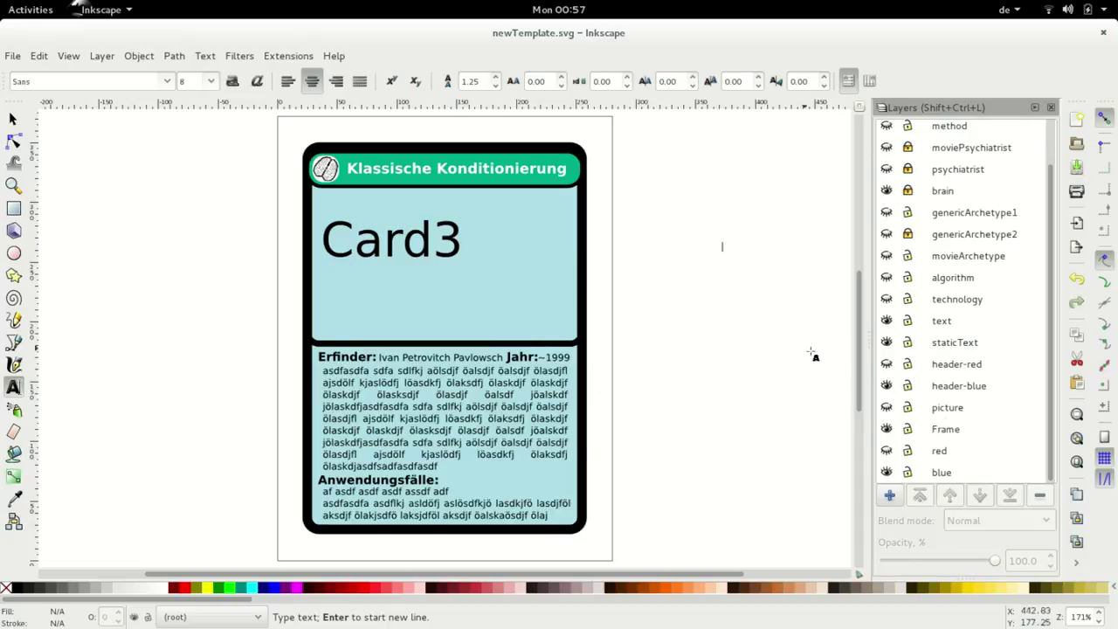
click(887, 190)
click(887, 169)
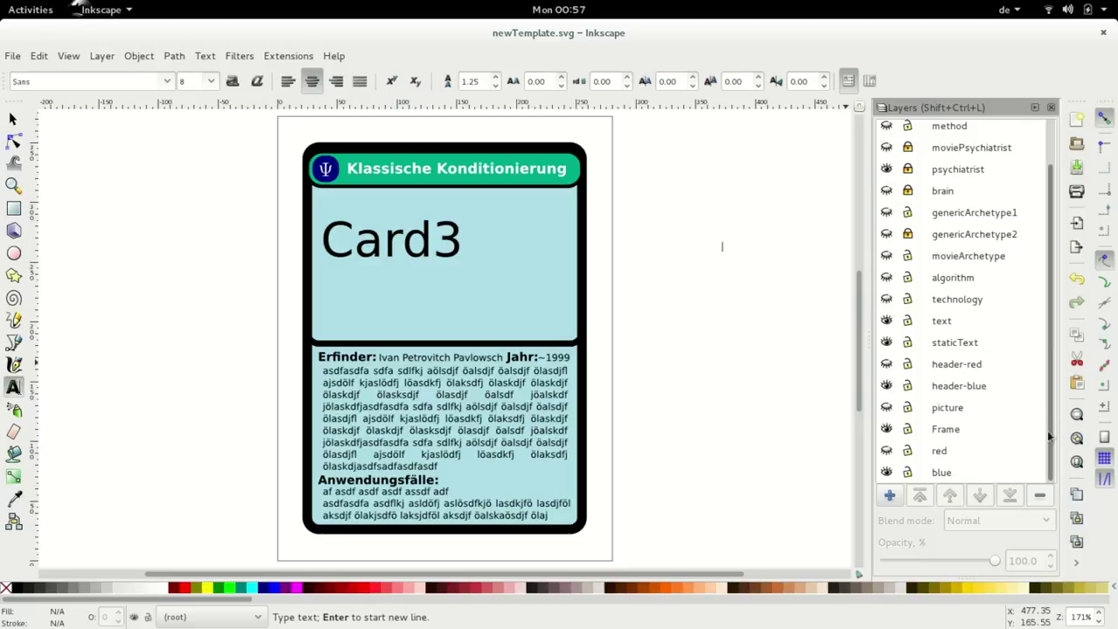
Show the red and header-red layers on the Card3 template instead of the blue and header-blue layers
key(ctrl+Tab)
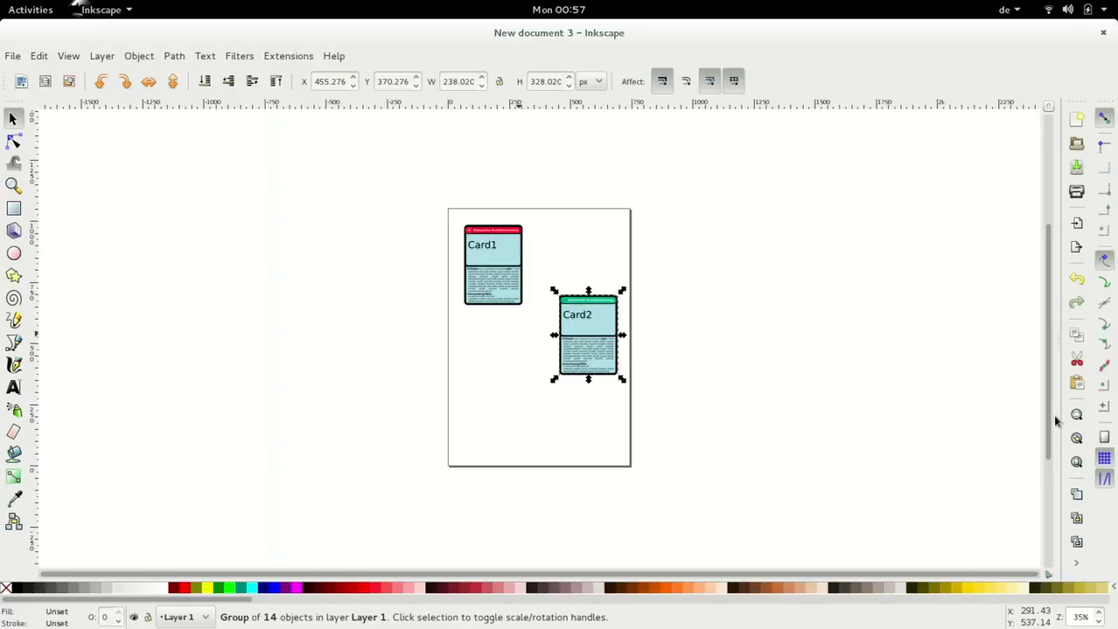
key(ctrl+Tab)
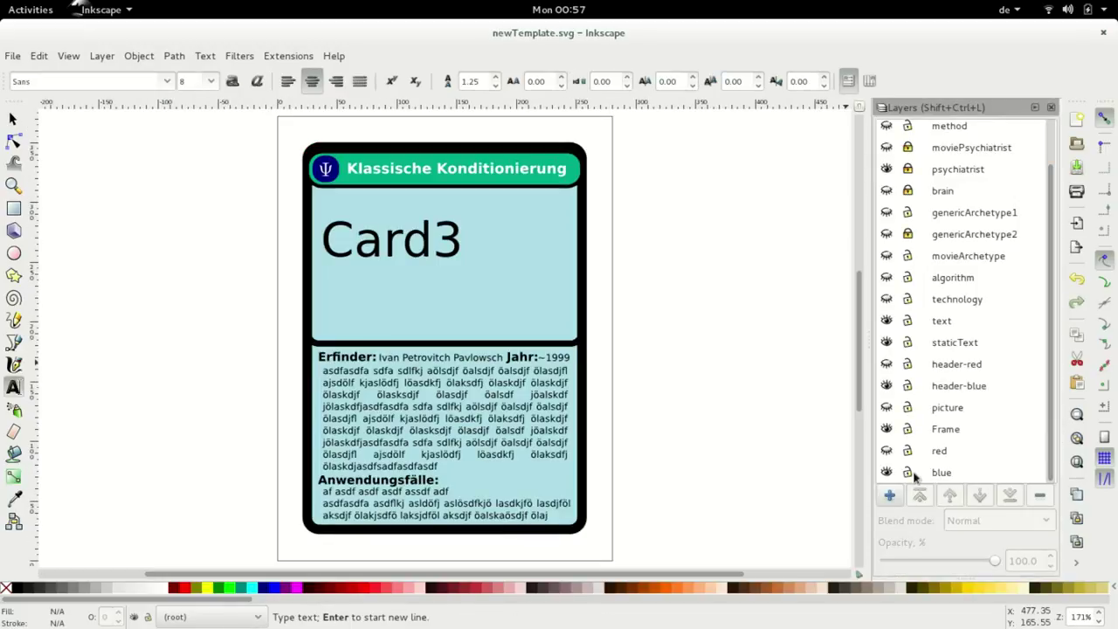
click(886, 472)
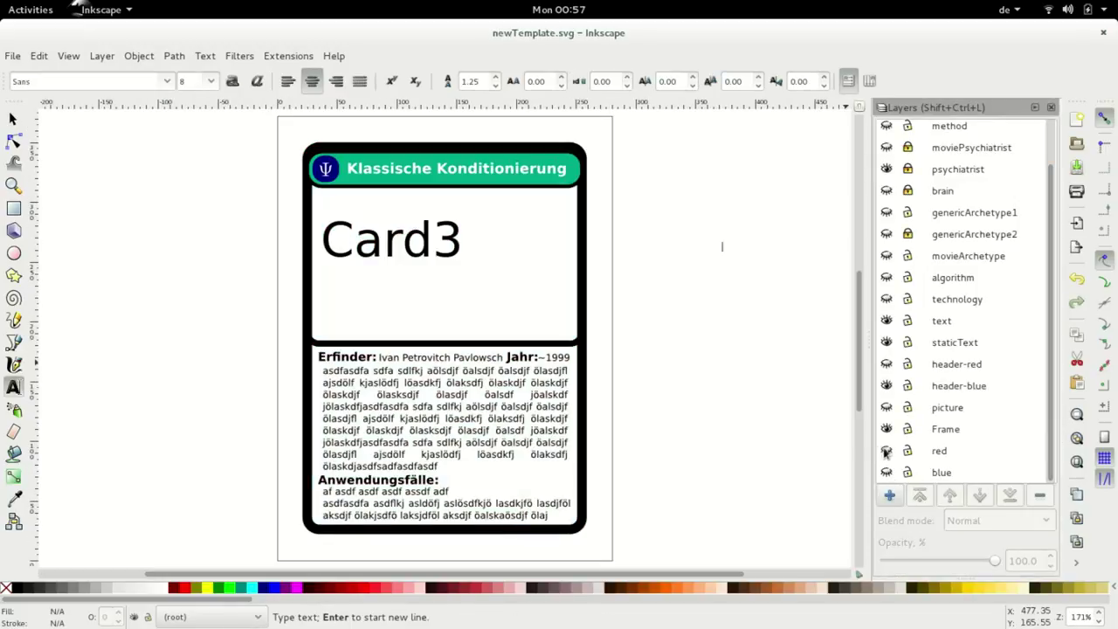
click(887, 450)
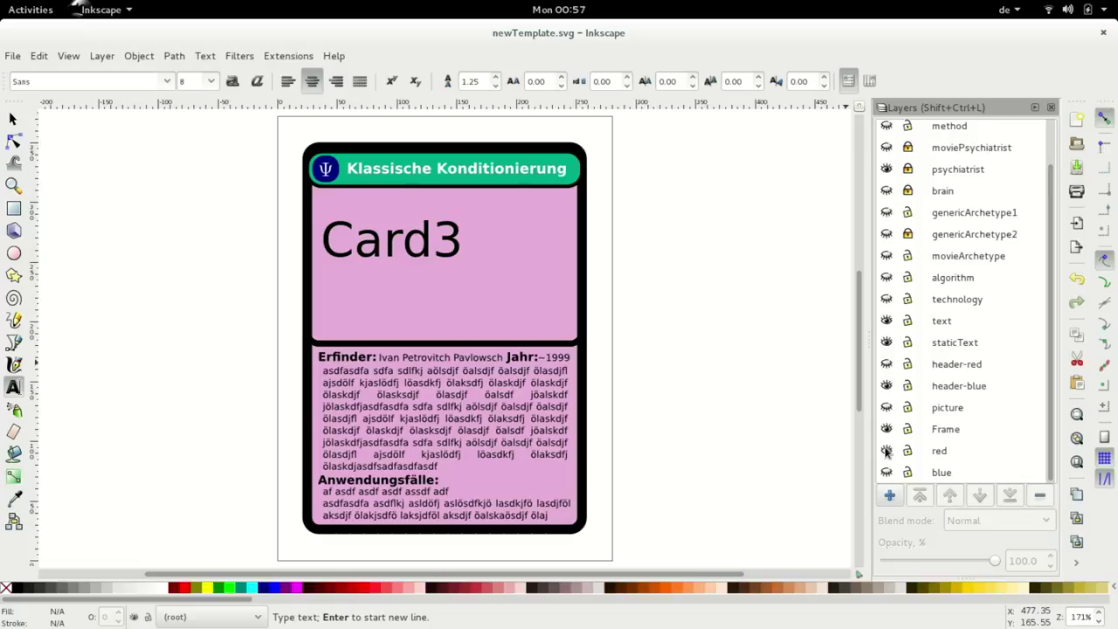
click(888, 408)
click(888, 385)
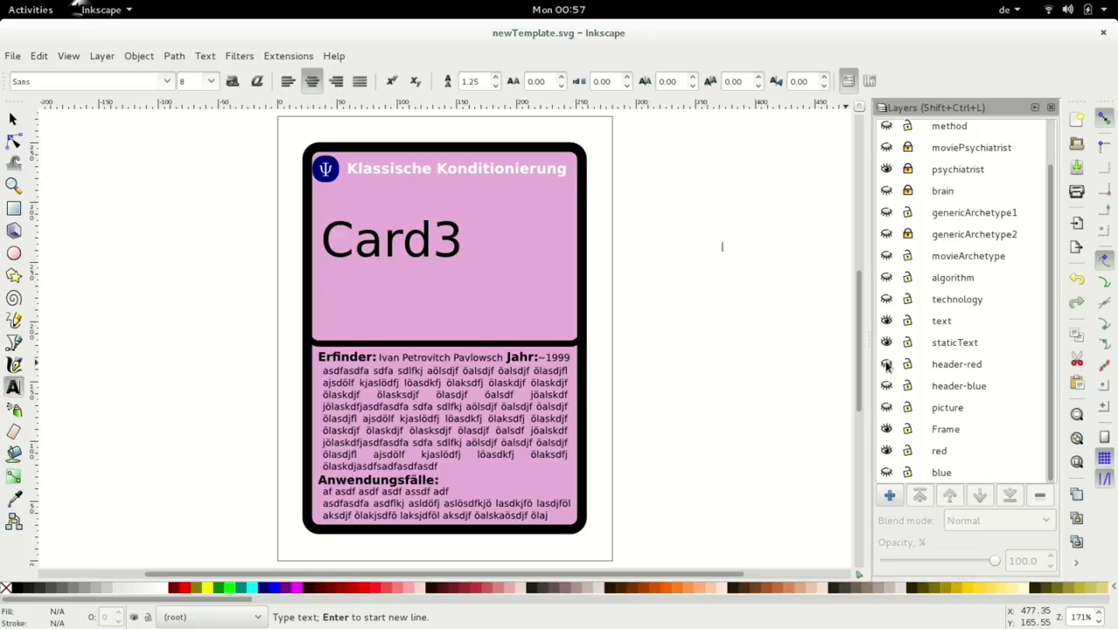
click(888, 364)
key(Escape)
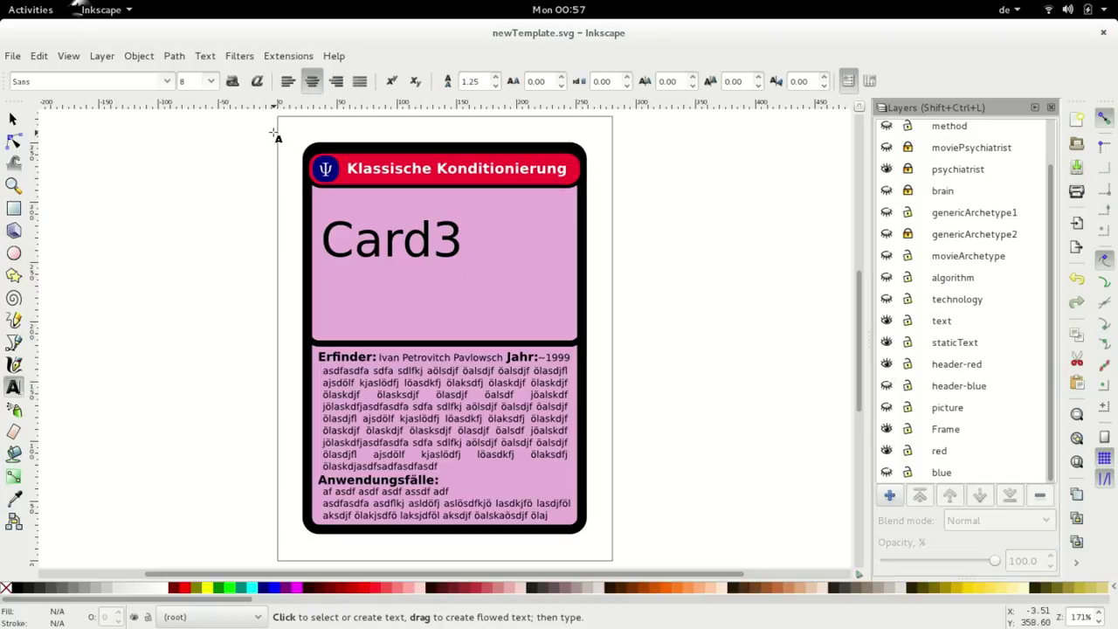
Copy the entire Card3 card into New document 3 below Card1 and group its pasted objects
key(F1)
drag(272, 132, 642, 556)
key(ctrl)
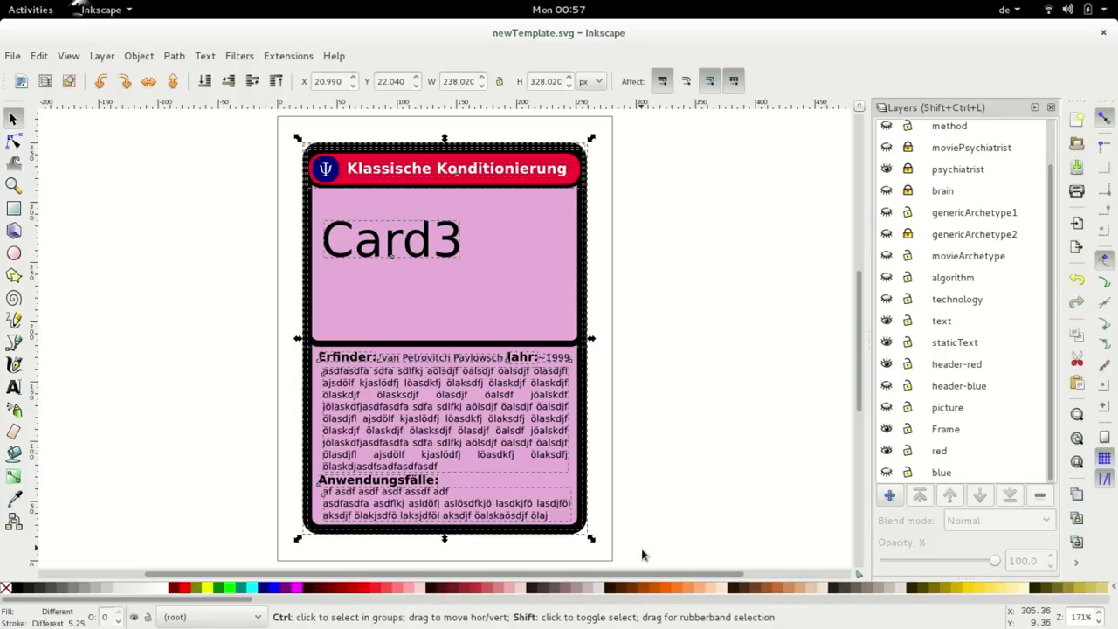
click(38, 58)
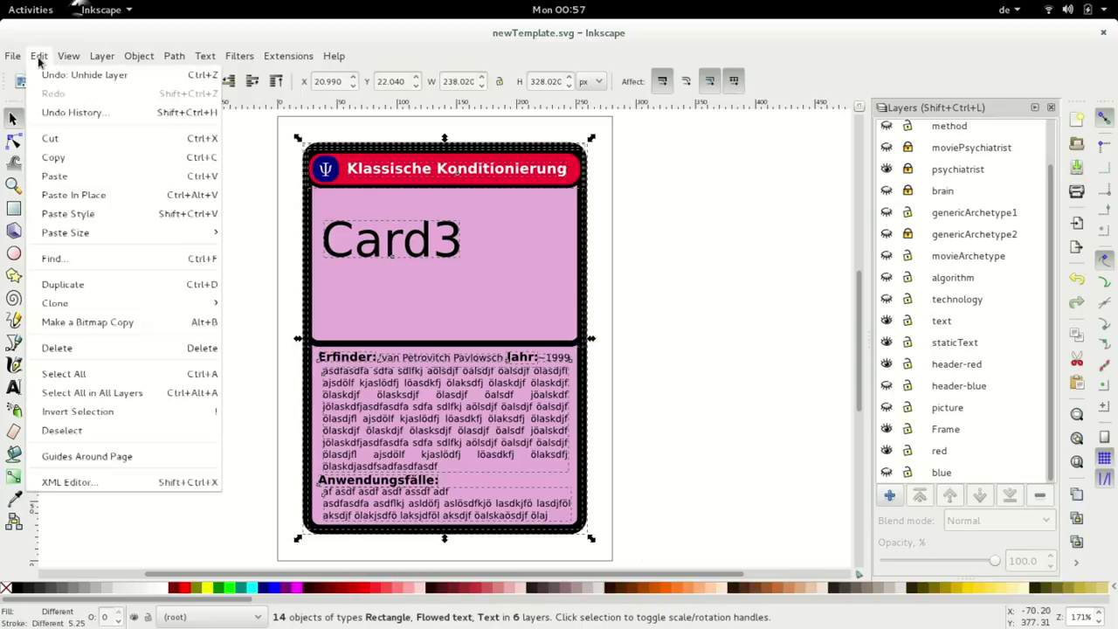
click(61, 157)
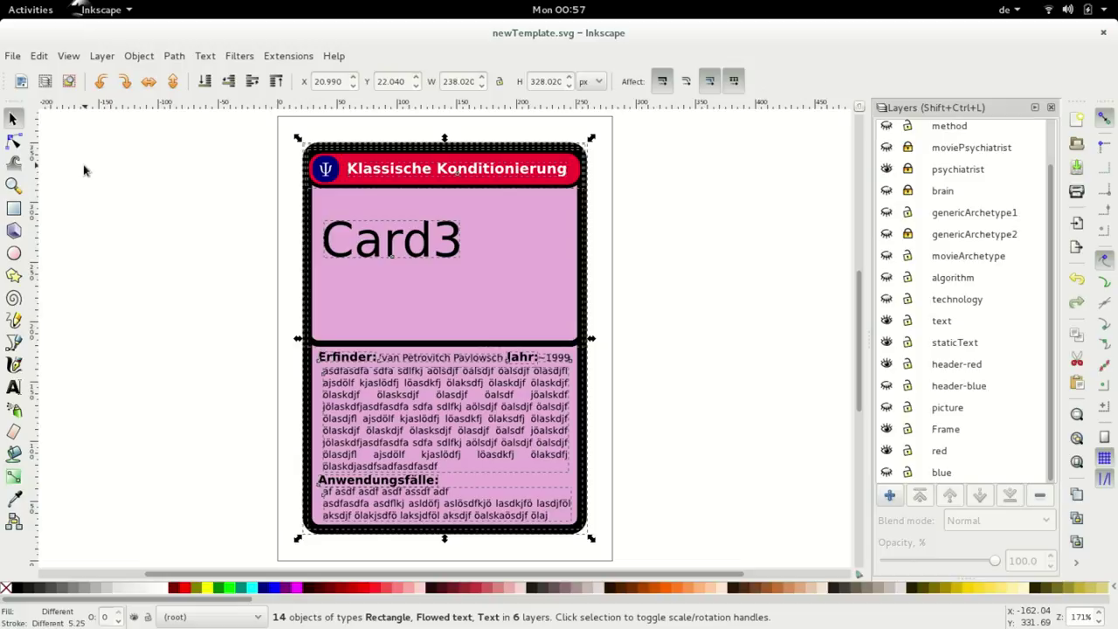
key(ctrl+Tab)
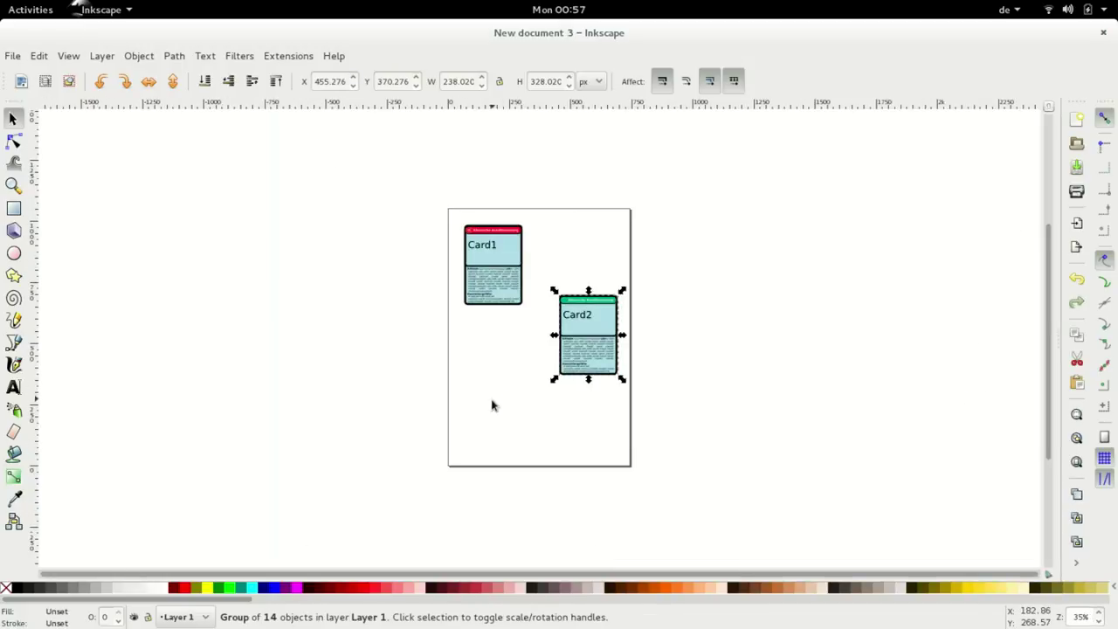
key(ctrl+v)
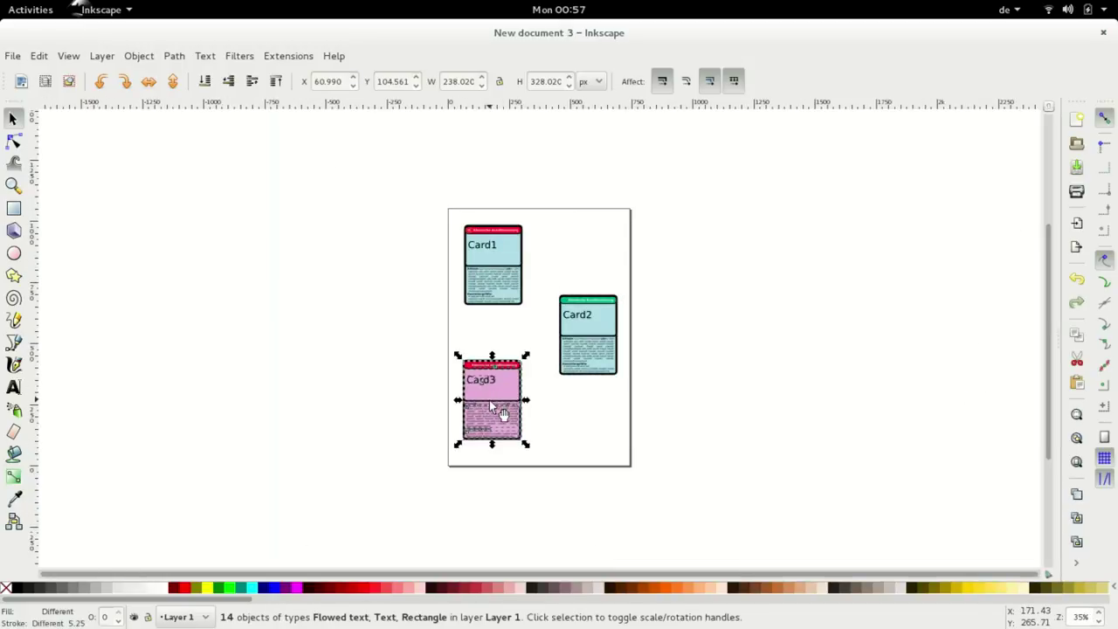
click(138, 60)
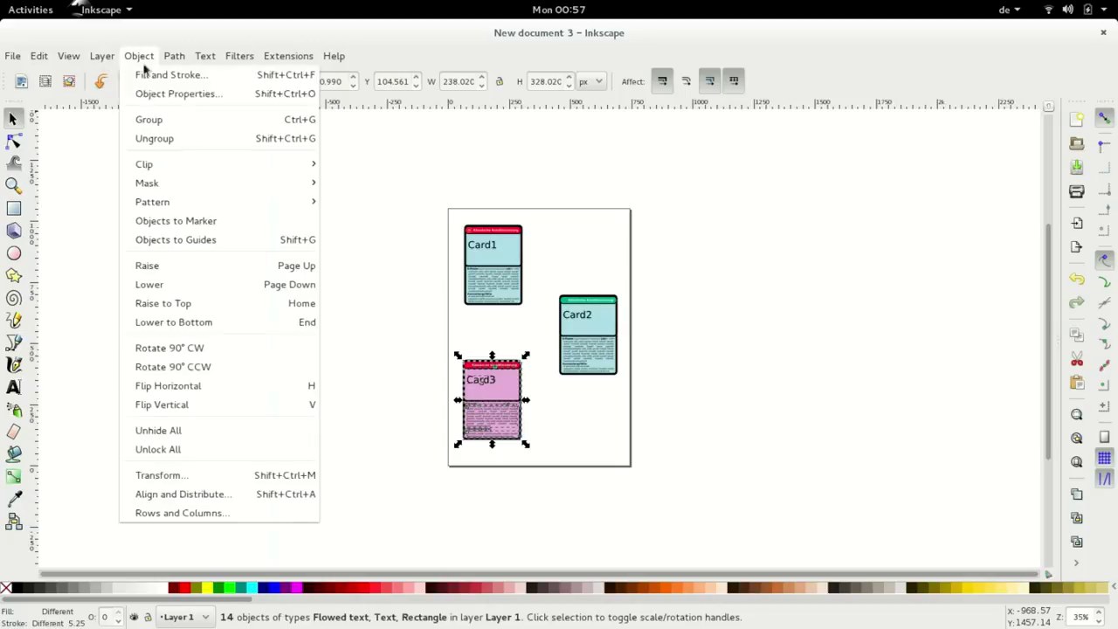
click(173, 121)
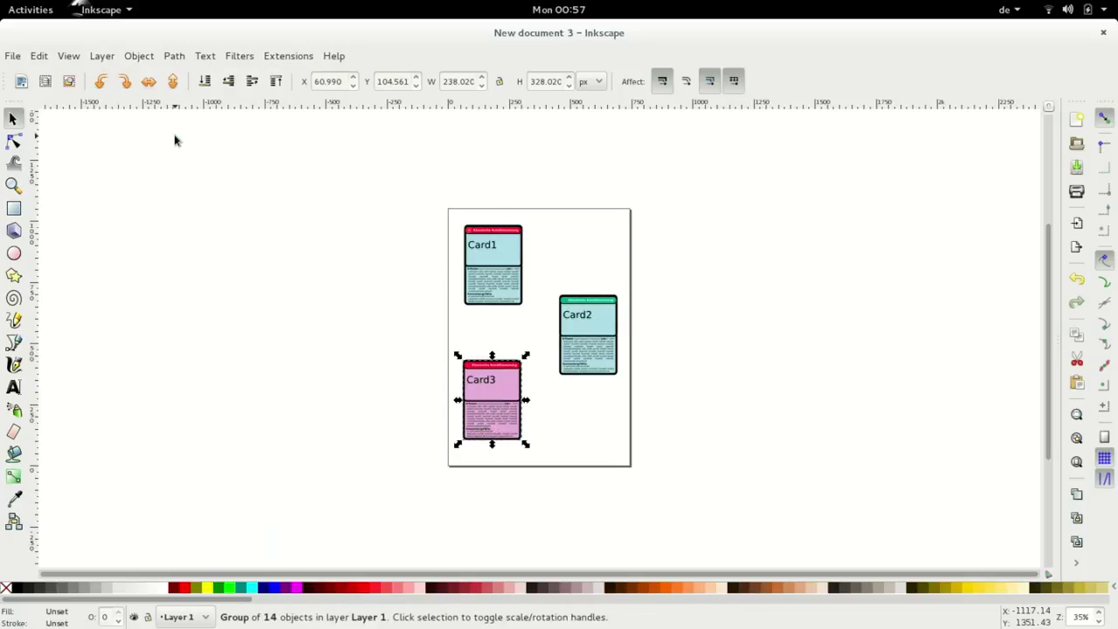
Return to newTemplate.svg, hide the red background layer and deselect the card
key(alt+Tab)
key(alt+Tab)
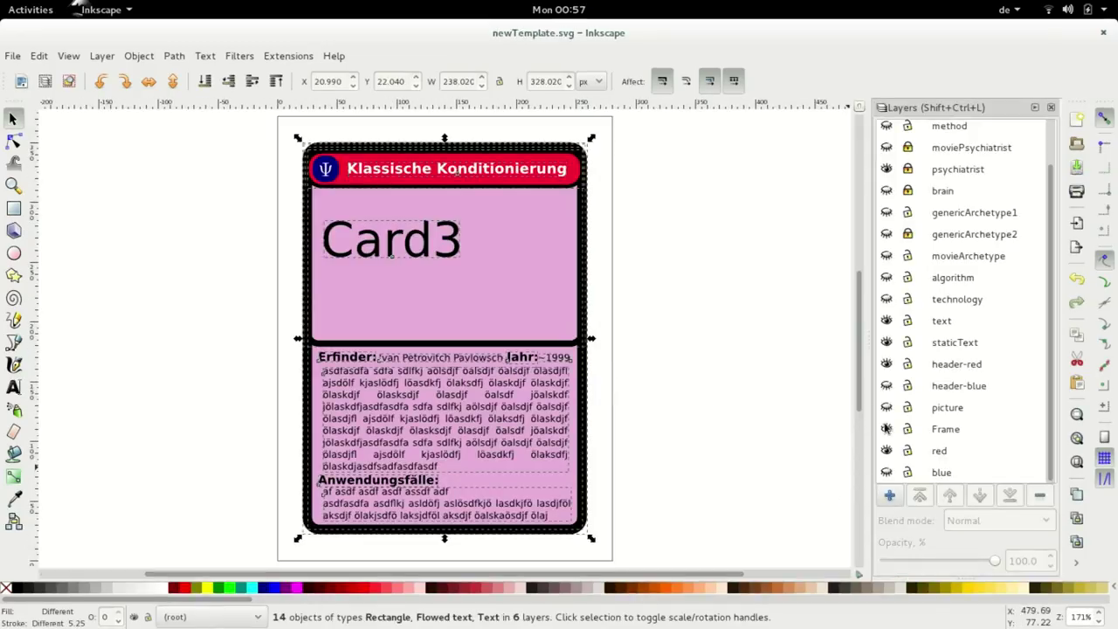
click(887, 451)
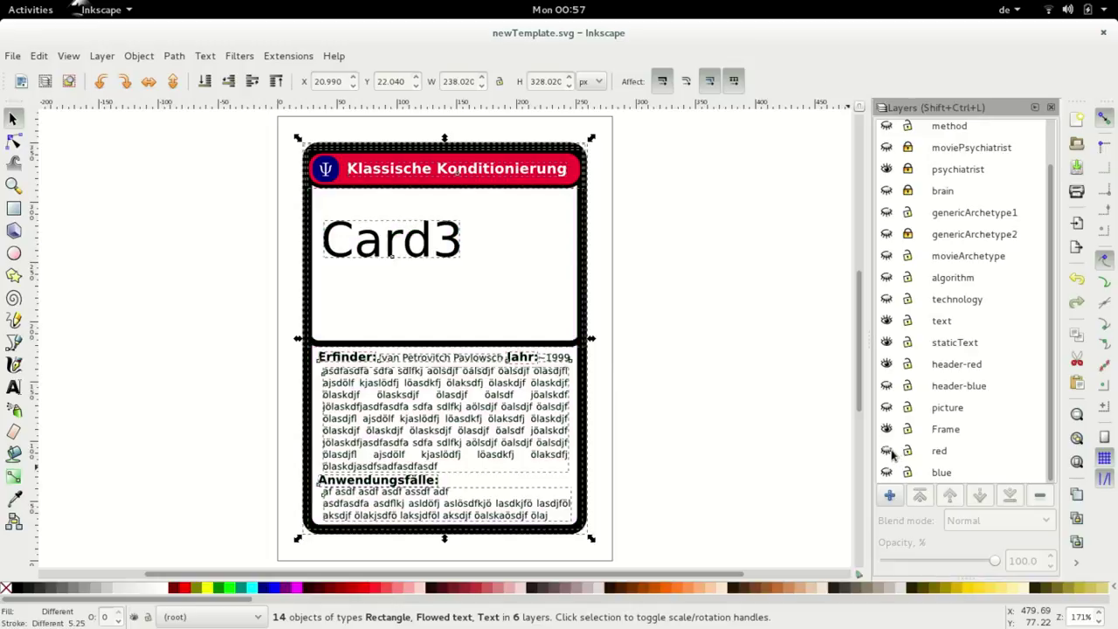
click(145, 300)
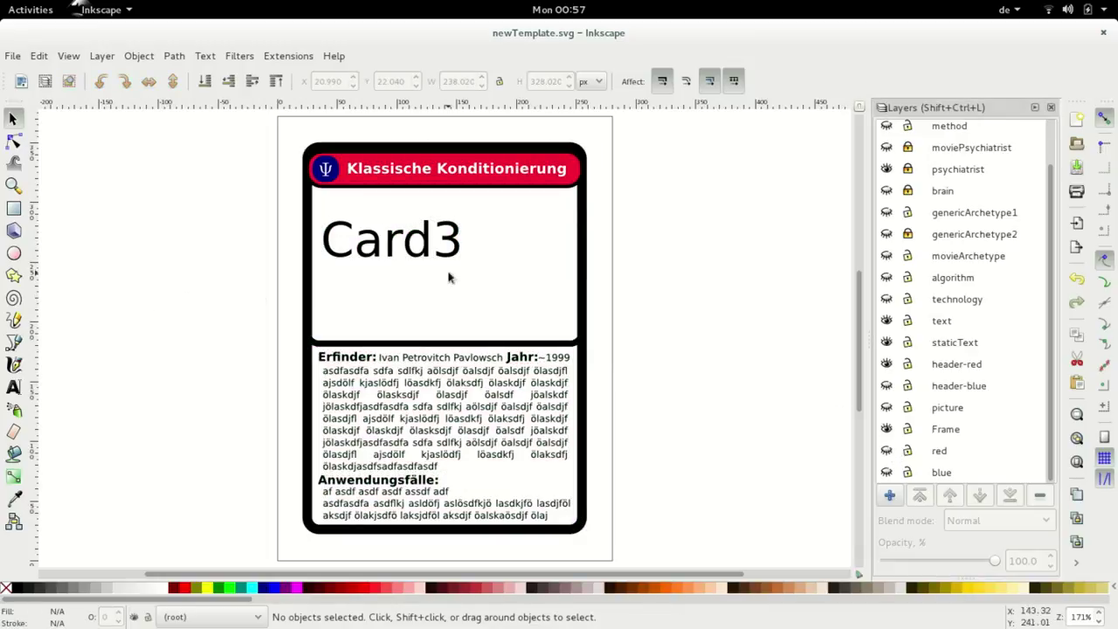
Change the card's label text to Card4
double_click(461, 250)
key(shift+Left)
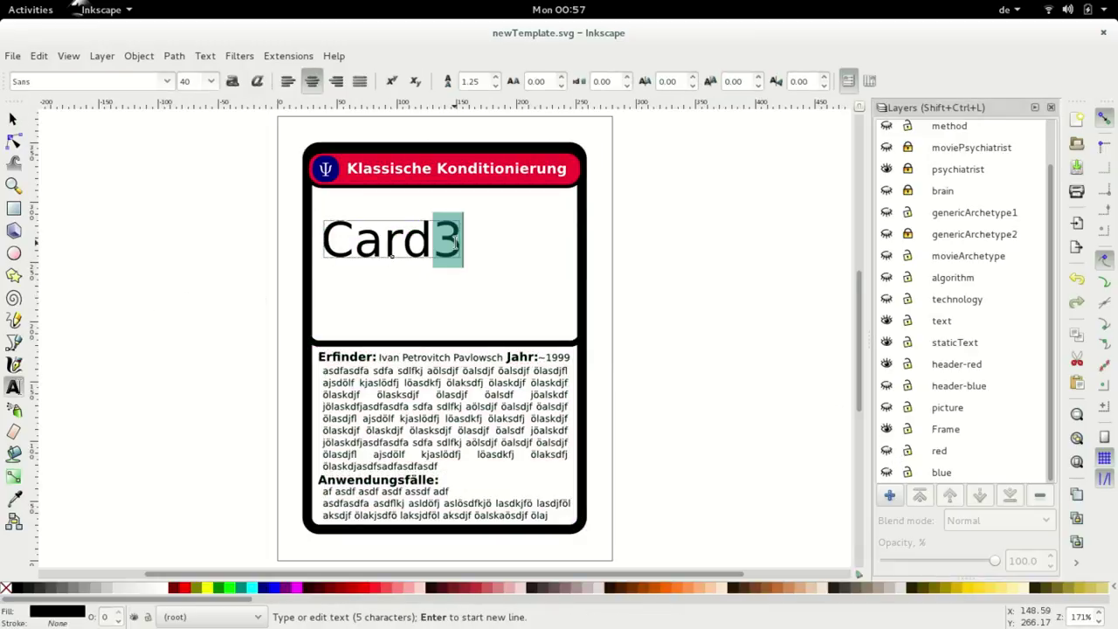
text(4)
key(Escape)
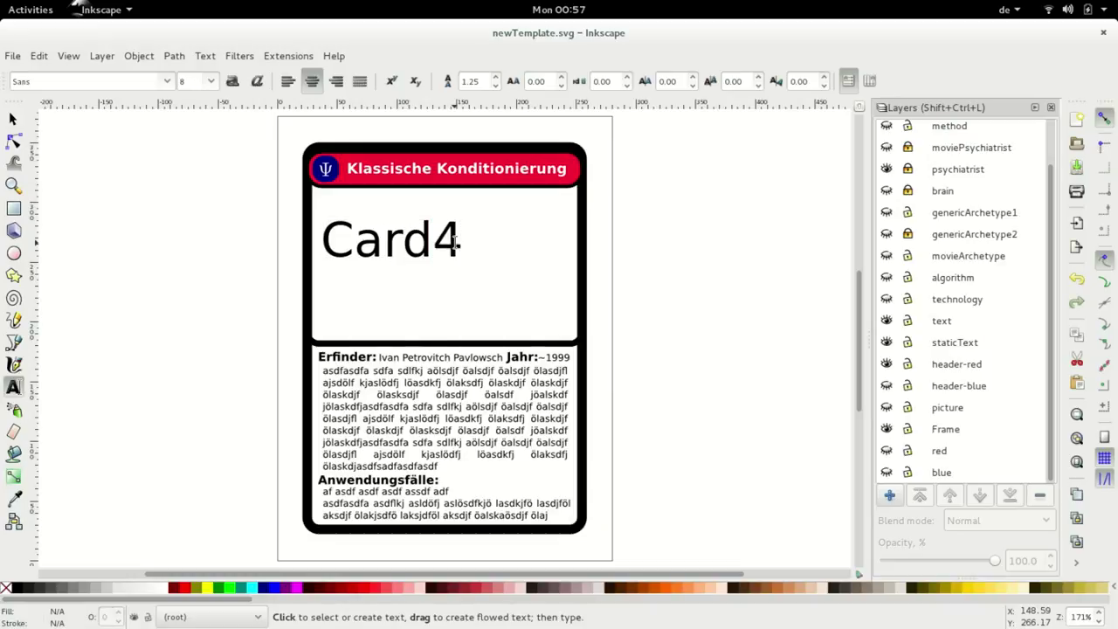
Show the algorithm layer instead of the psychiatrist layer, briefly checking the symbolism layer
click(886, 170)
scroll(887, 166, up, 2)
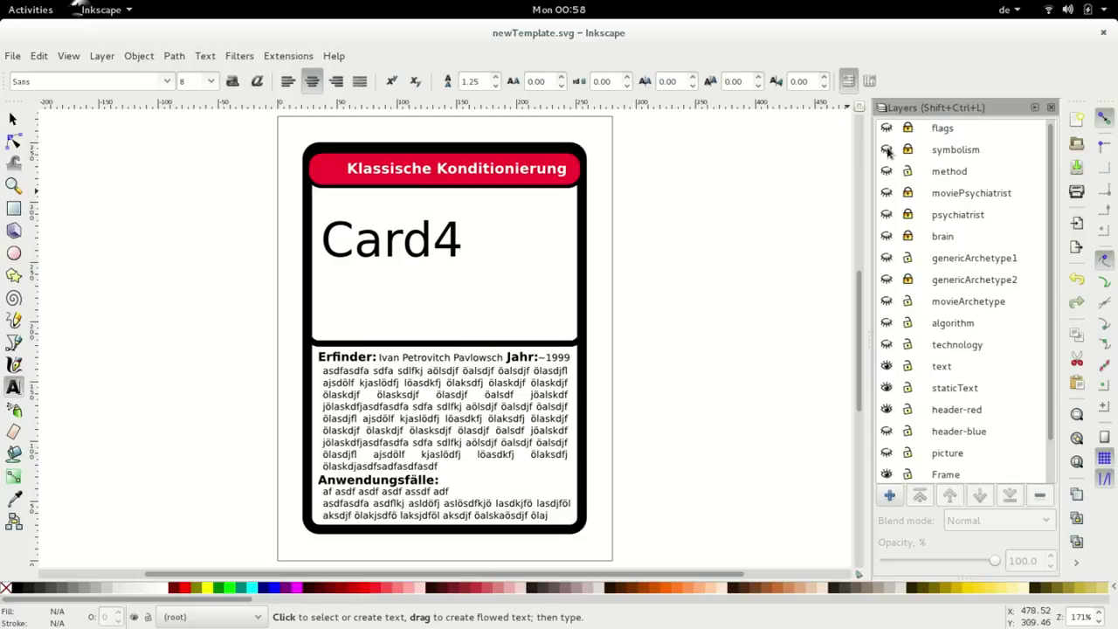
click(886, 151)
click(886, 151)
click(887, 324)
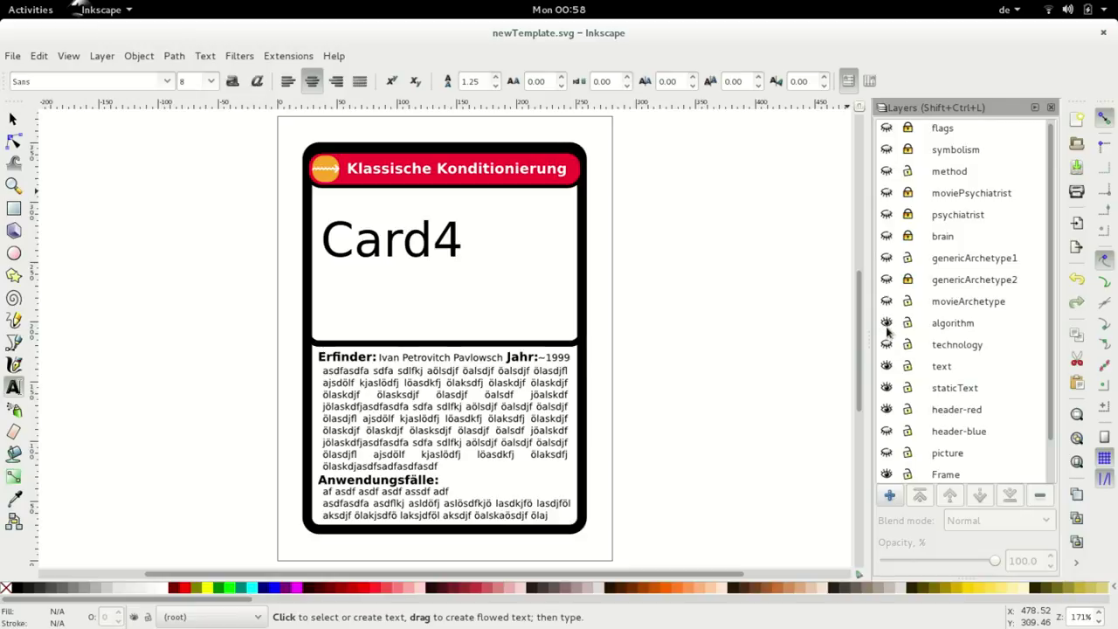
Copy the entire Card4 card into New document 3 below Card2 and group its pasted objects
key(F1)
drag(279, 127, 651, 559)
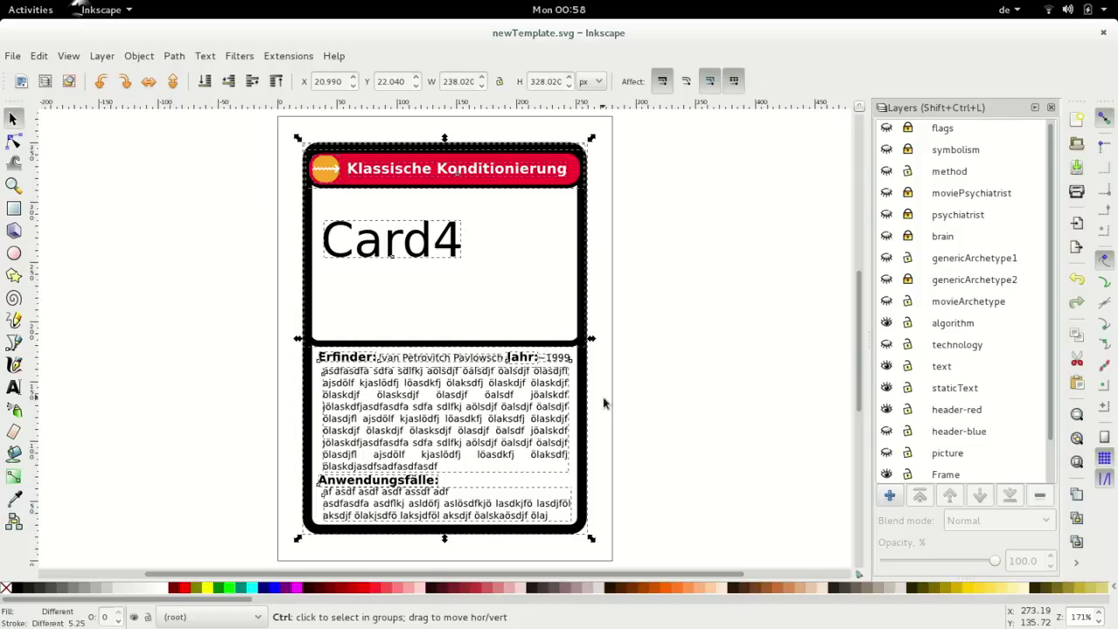
click(40, 56)
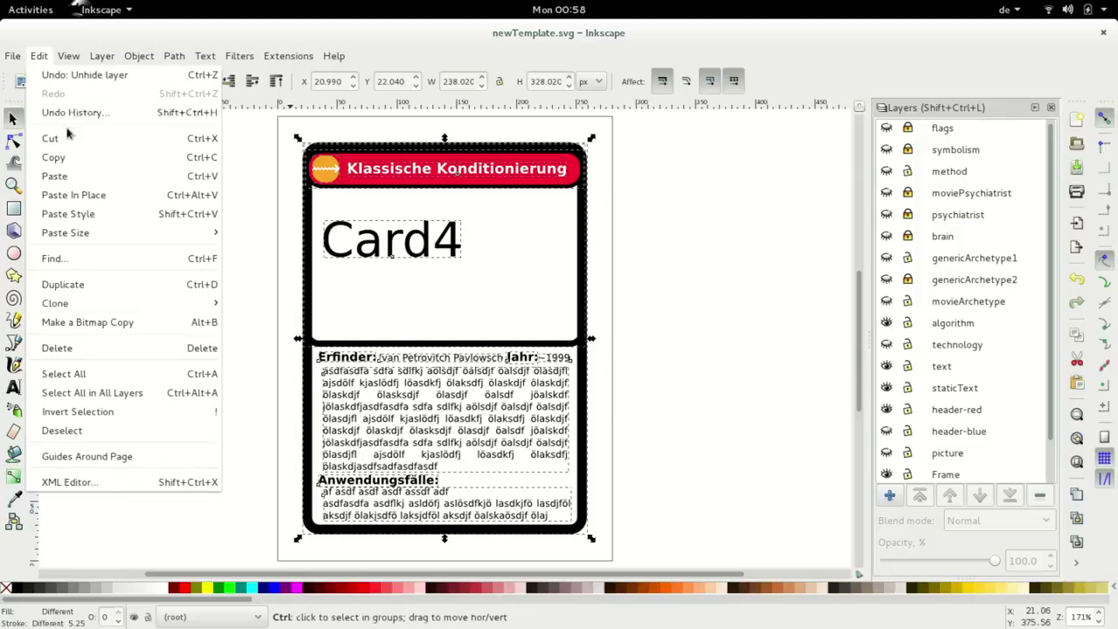
click(77, 158)
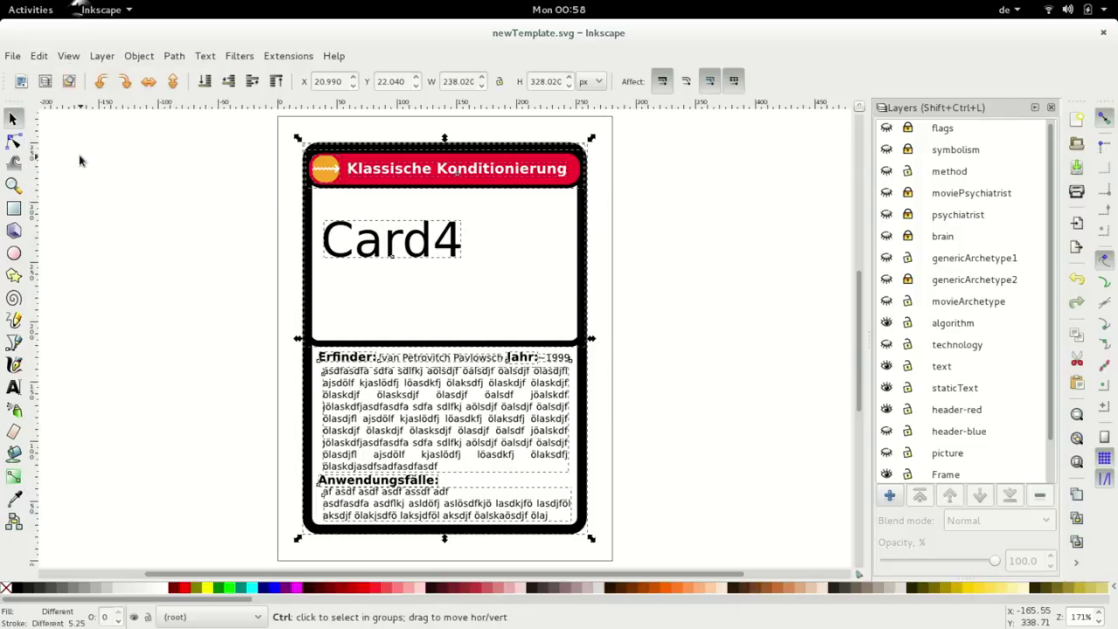
key(alt+Tab)
key(alt+Tab)
key(alt+grave)
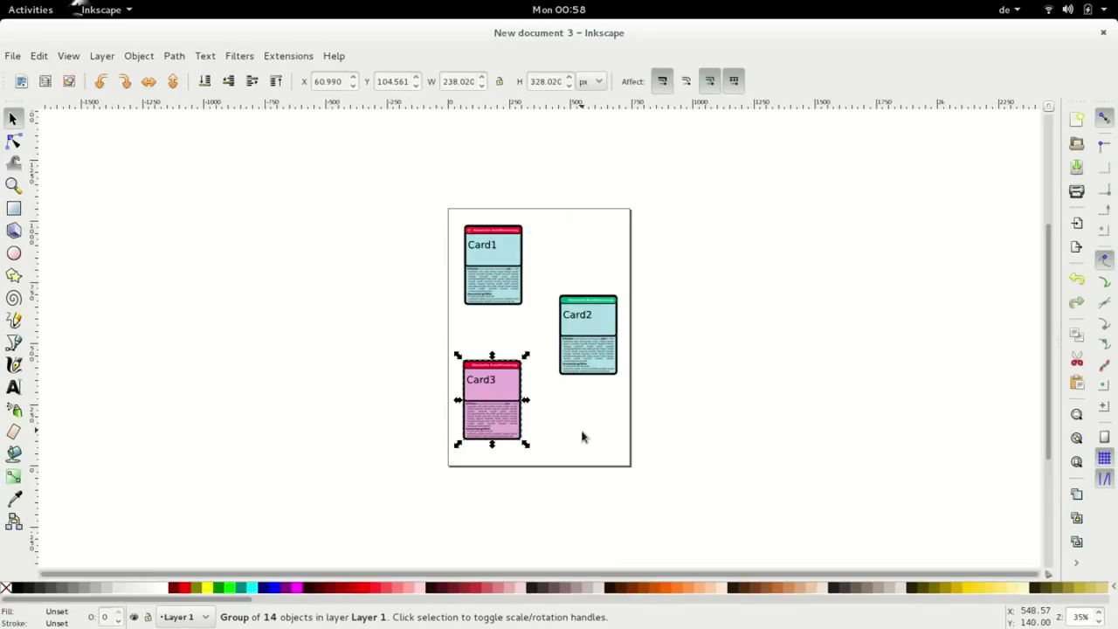
key(ctrl+v)
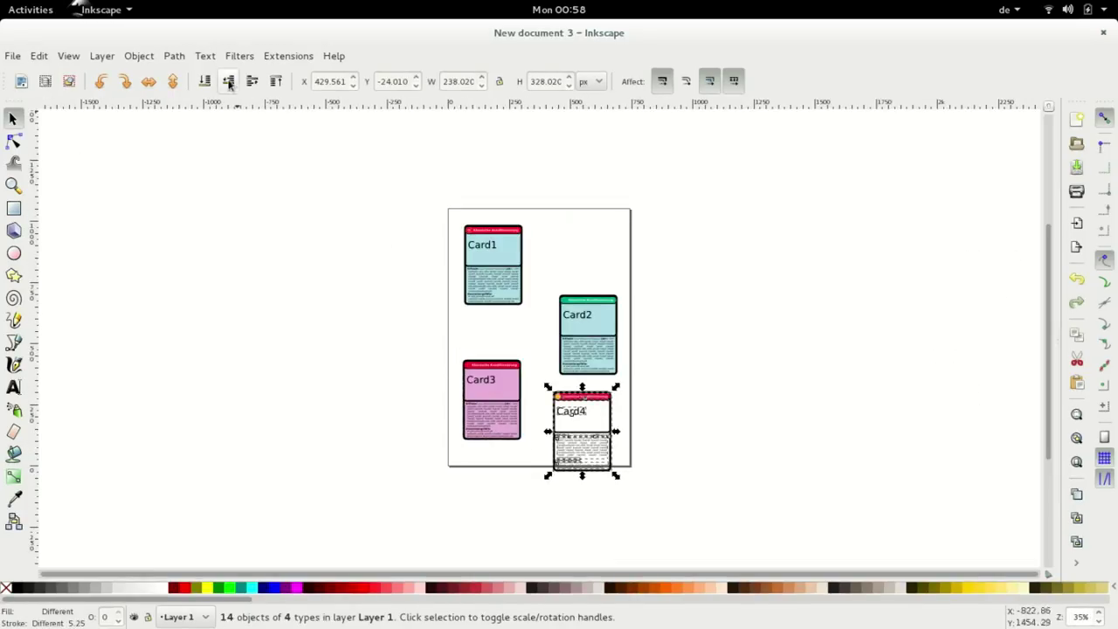
click(139, 56)
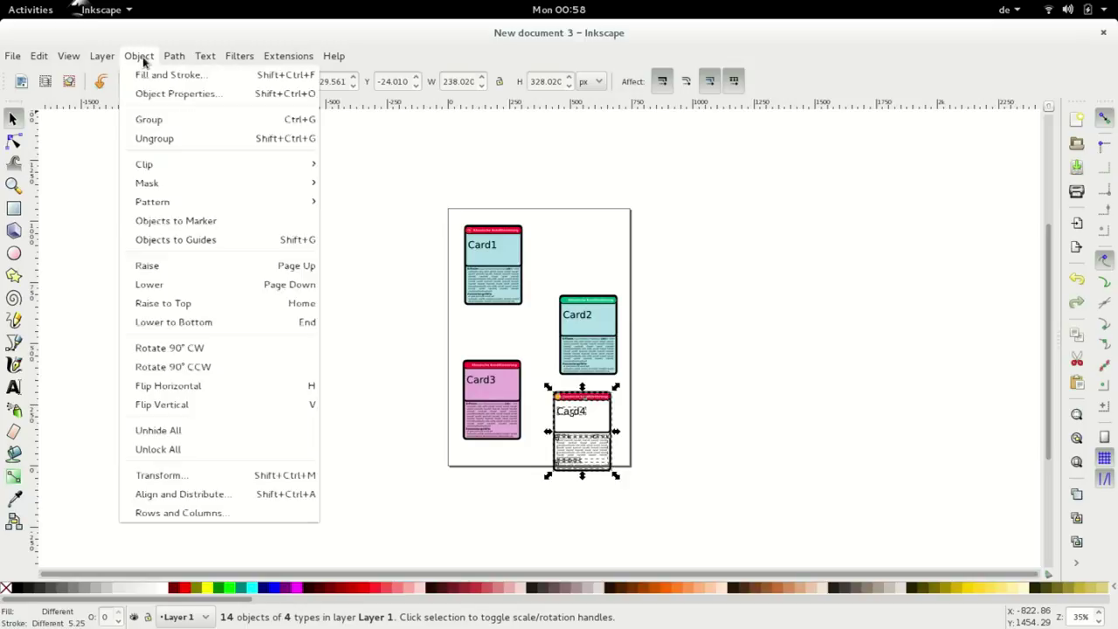
click(174, 122)
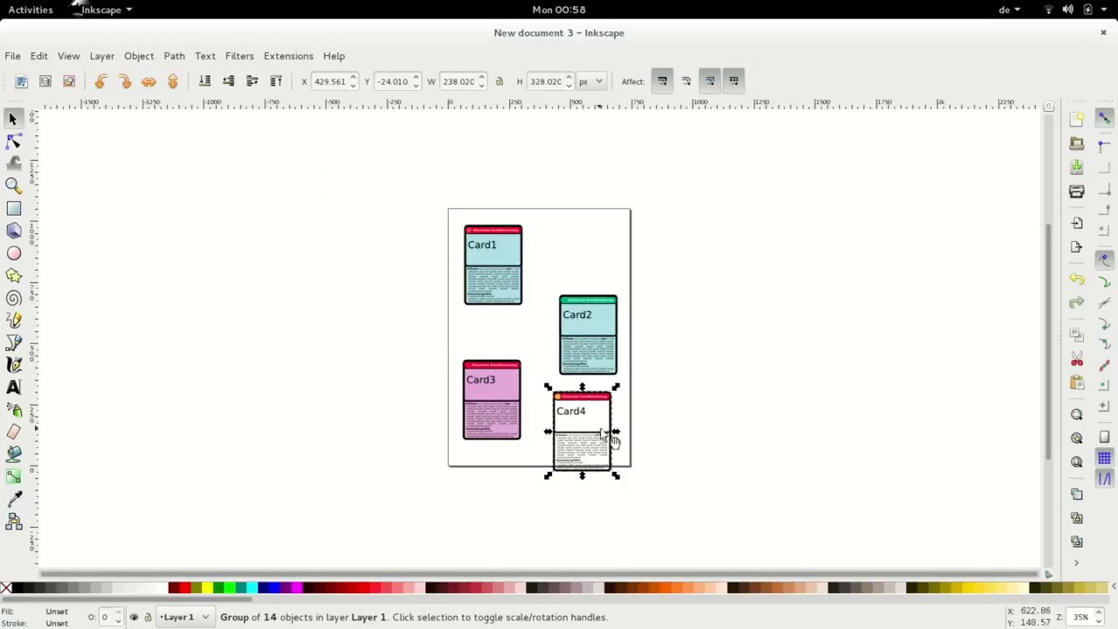
Try pasting copies of Card1, Card2 and Card3's background rectangle beside the page, and undo the paste
key(ctrl)
click(792, 392)
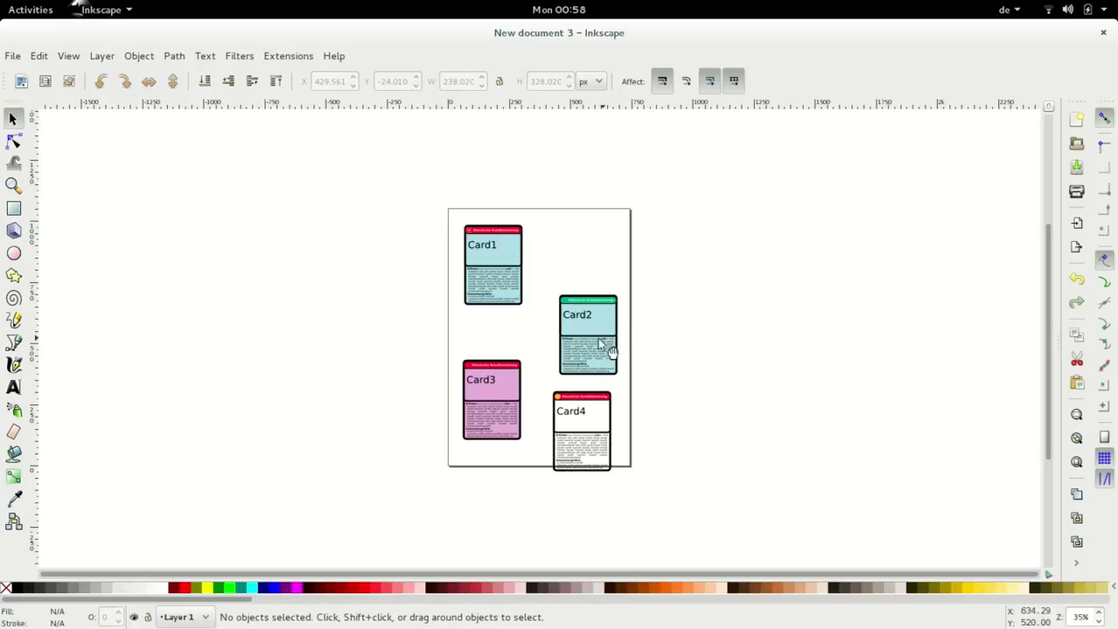
ctrl+click(596, 338)
ctrl+click(493, 391)
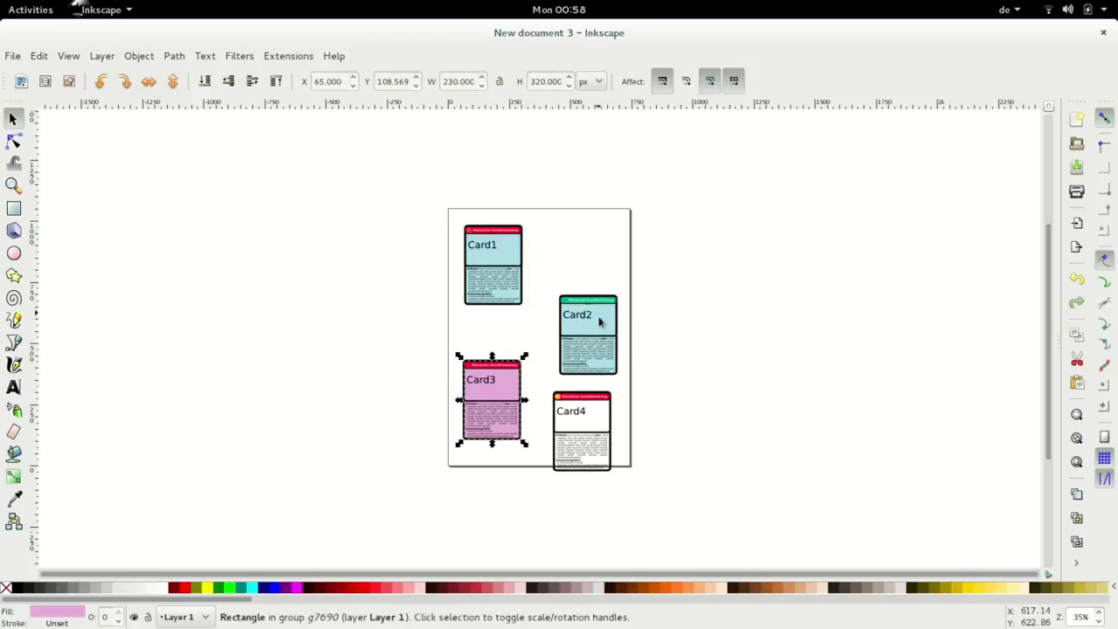
ctrl+shift+click(600, 322)
ctrl+shift+click(491, 258)
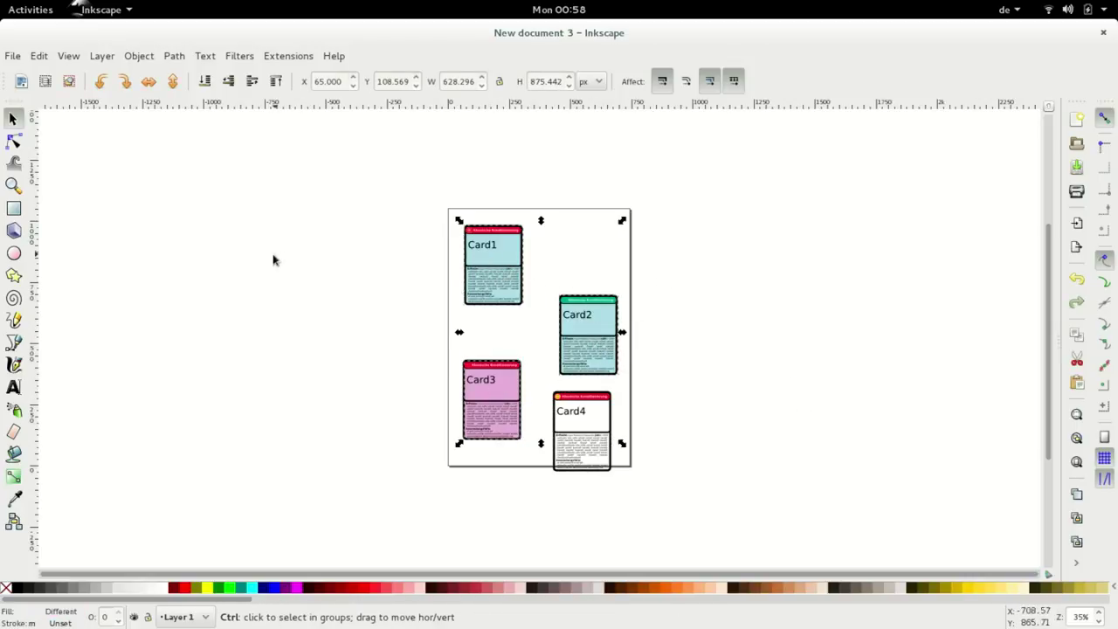
key(ctrl+c)
key(ctrl+v)
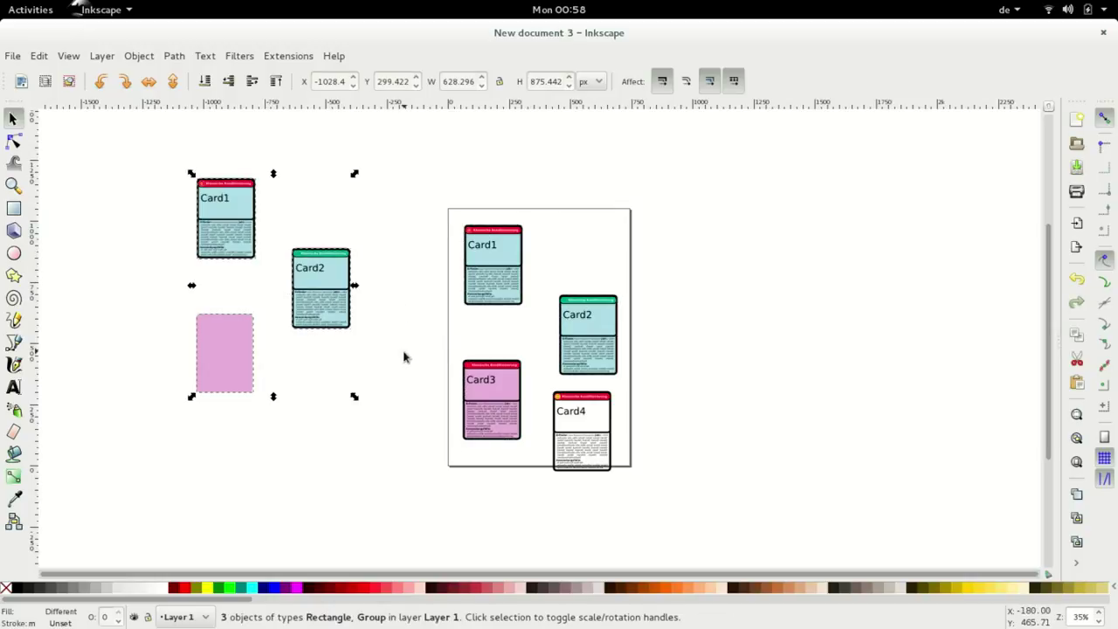
key(ctrl+z)
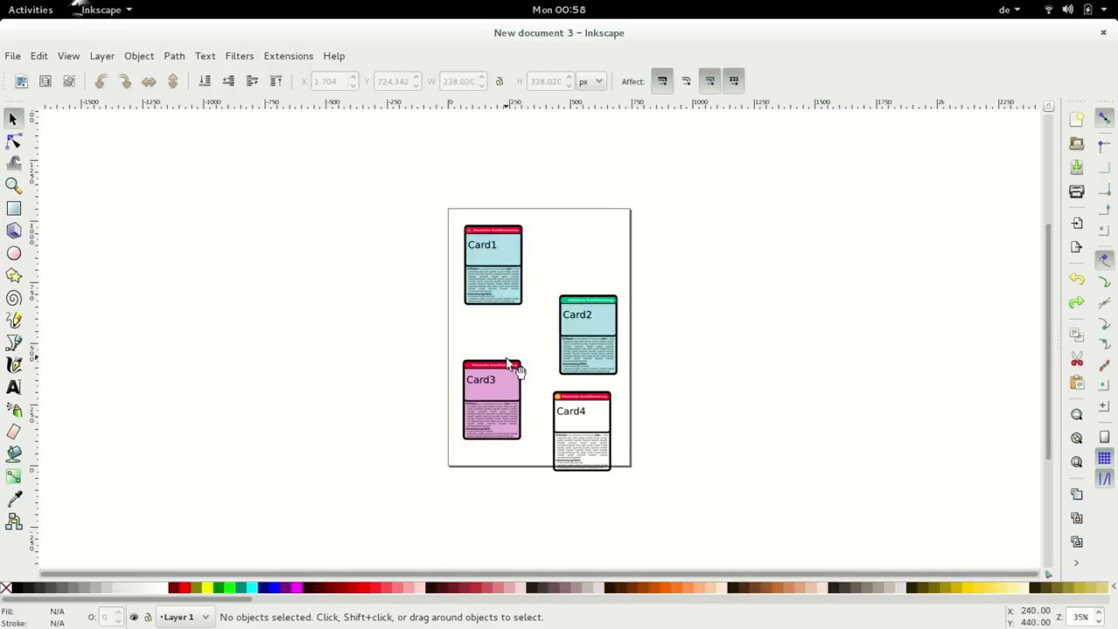
Delete the Card3 group from the page and undo the deletion
click(512, 369)
key(Delete)
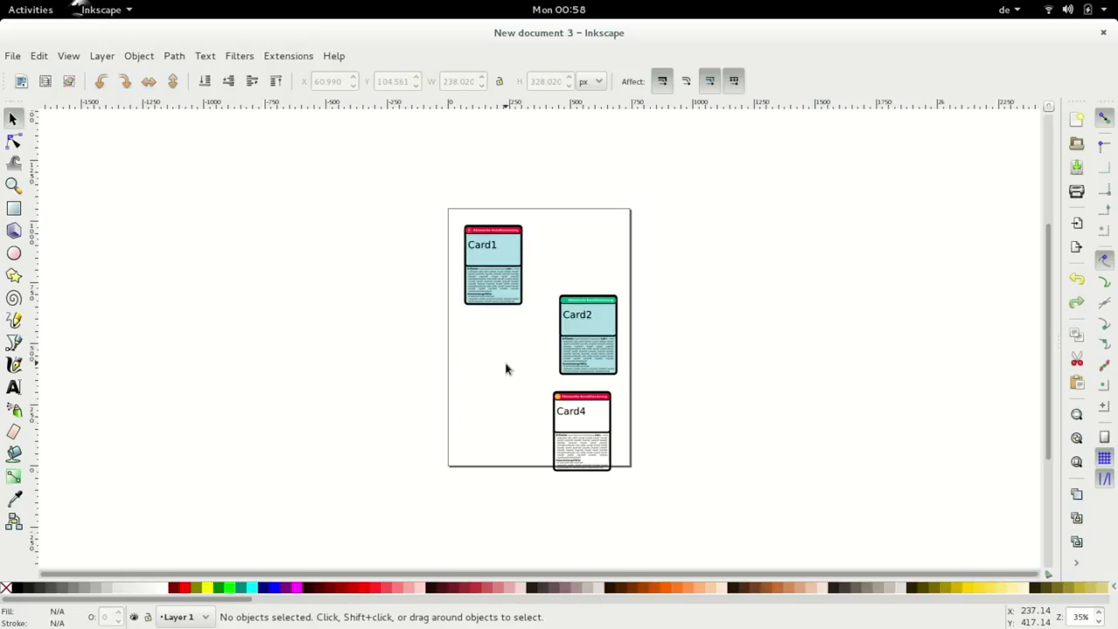
key(ctrl+z)
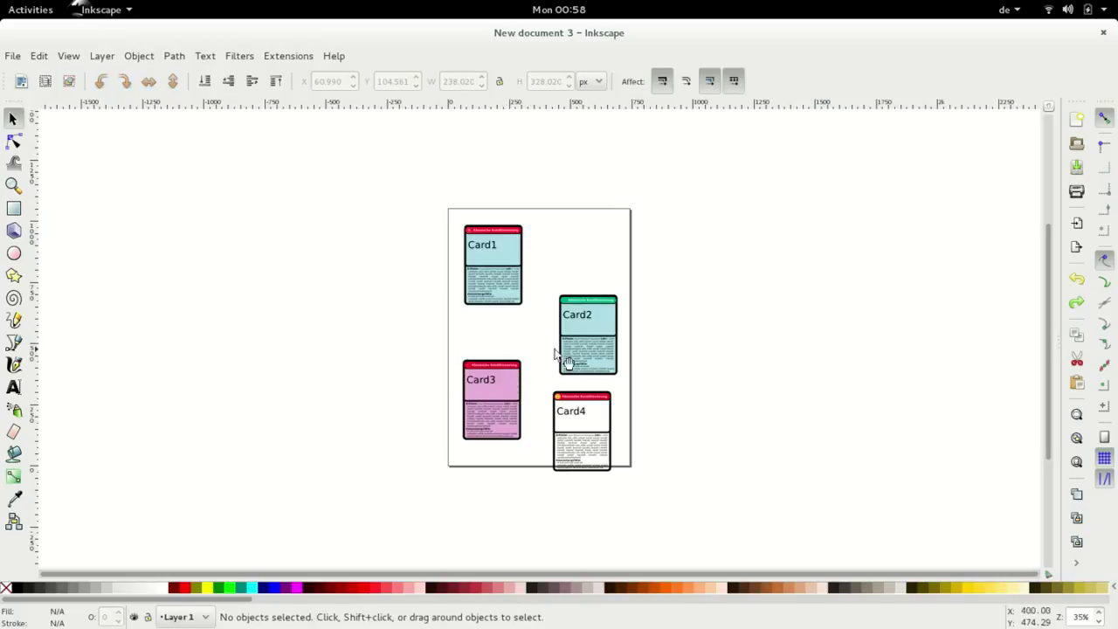
Duplicate the Card1, Card2 and Card3 groups together and place the copies up and to the right of the originals
click(587, 313)
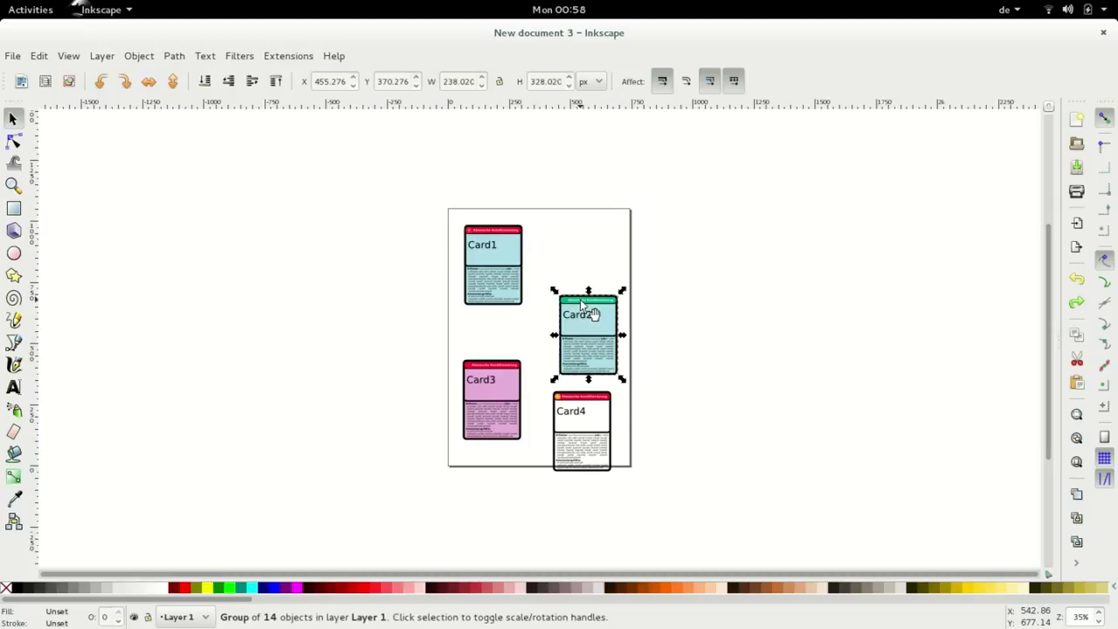
shift+click(510, 365)
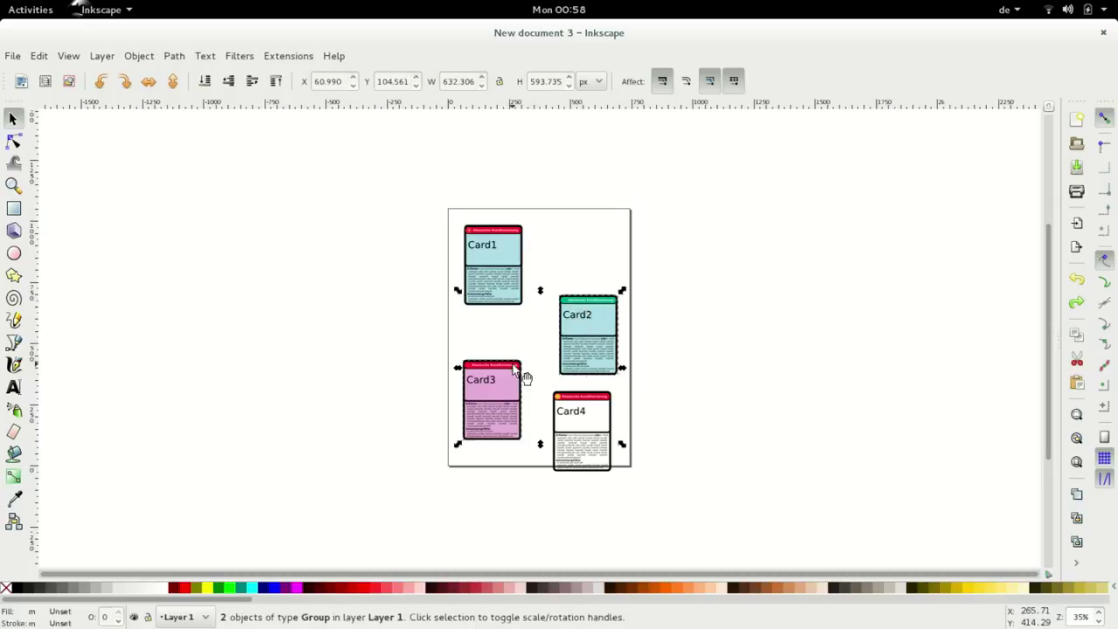
shift+click(512, 241)
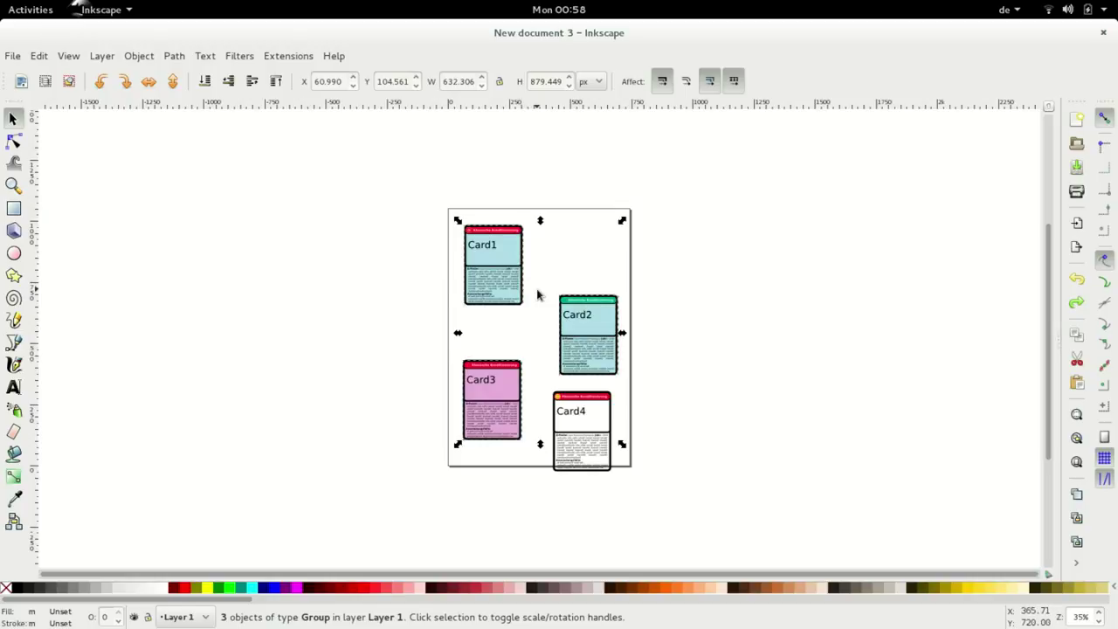
key(Up)
drag(633, 321, 674, 273)
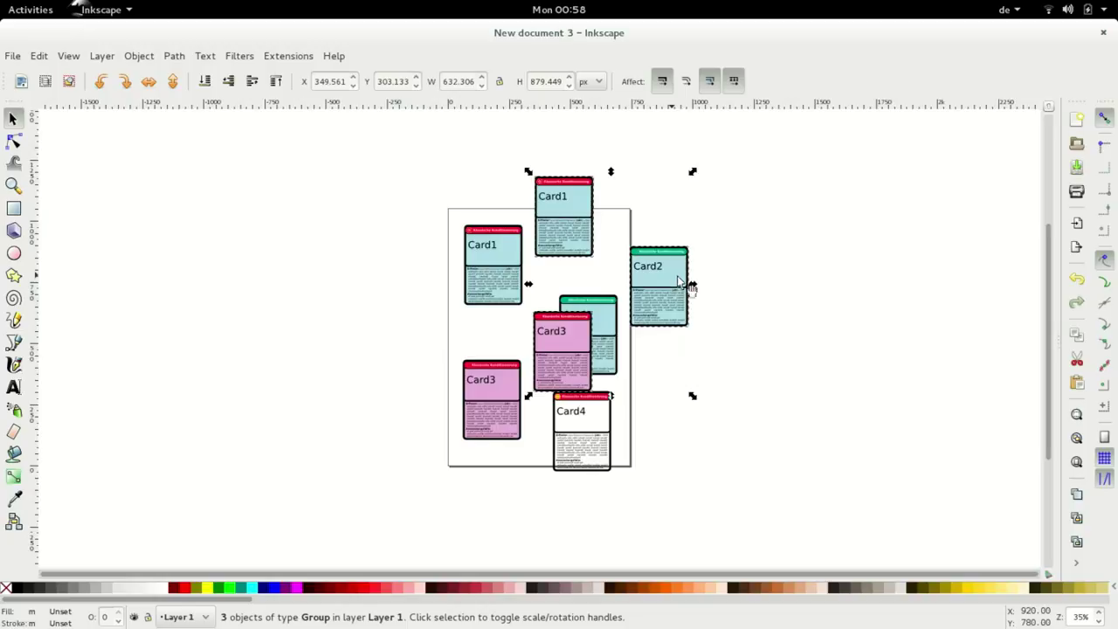
click(809, 302)
Switch to the terminal and list the files in the Shrink-Disorder-Game folder
key(alt+Tab)
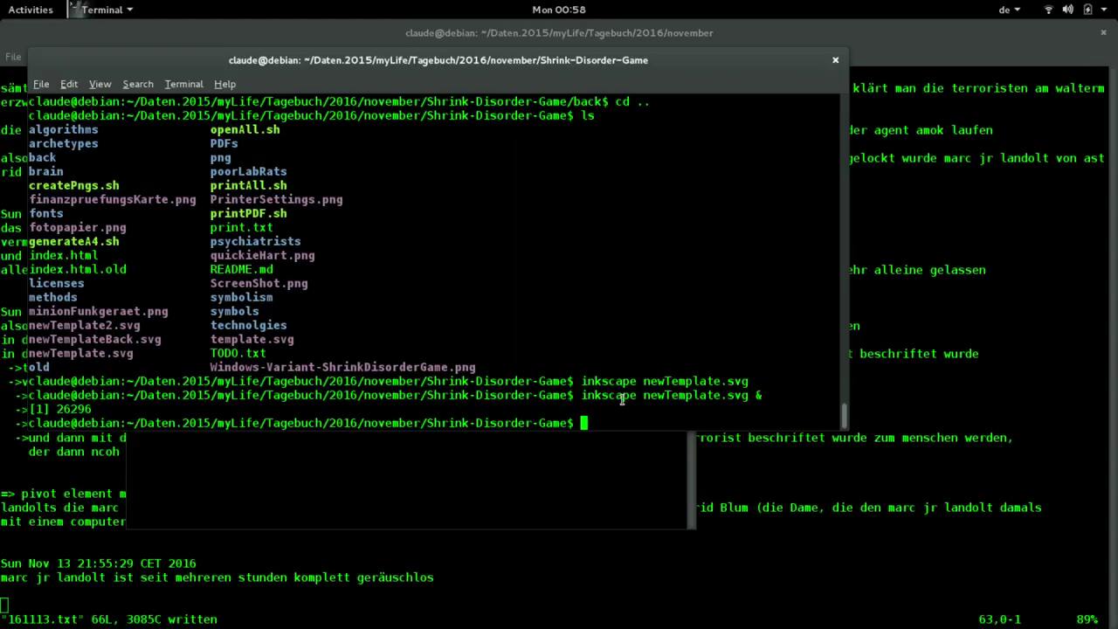
text(ls)
key(Return)
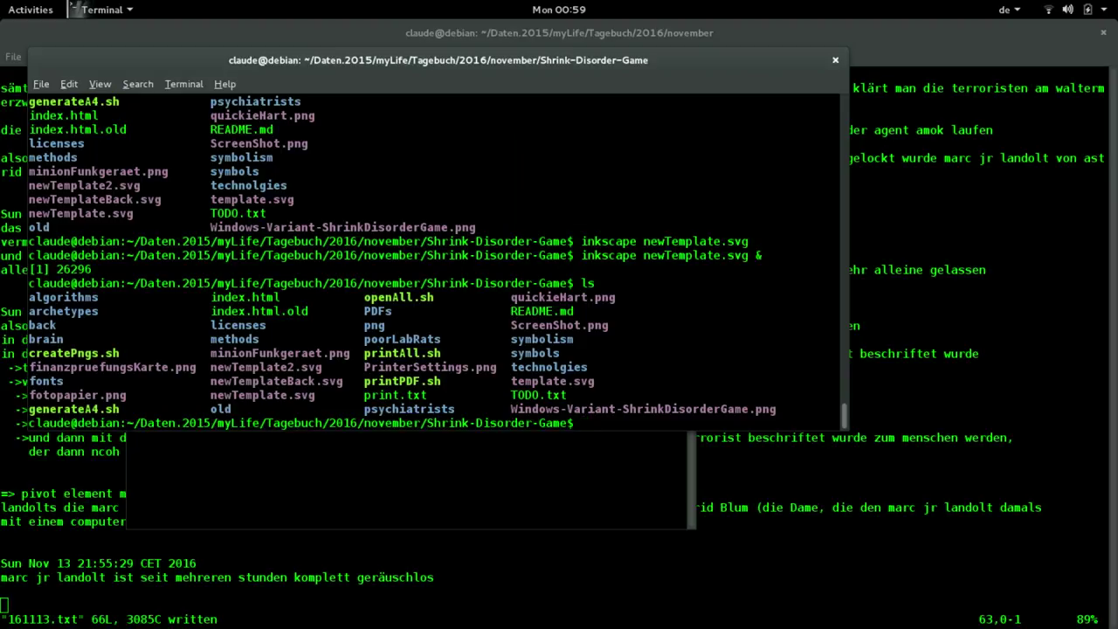
Run the ./generateA4.sh script from the Shrink-Disorder-Game folder
text(./)
key(Tab)
key(Tab)
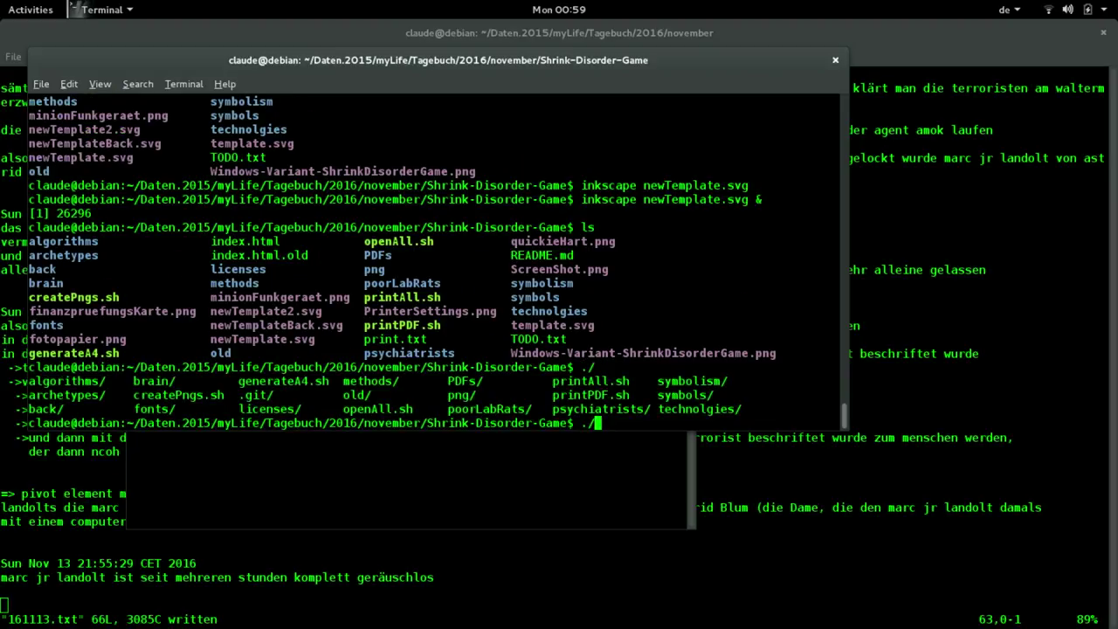
text(g)
key(Tab)
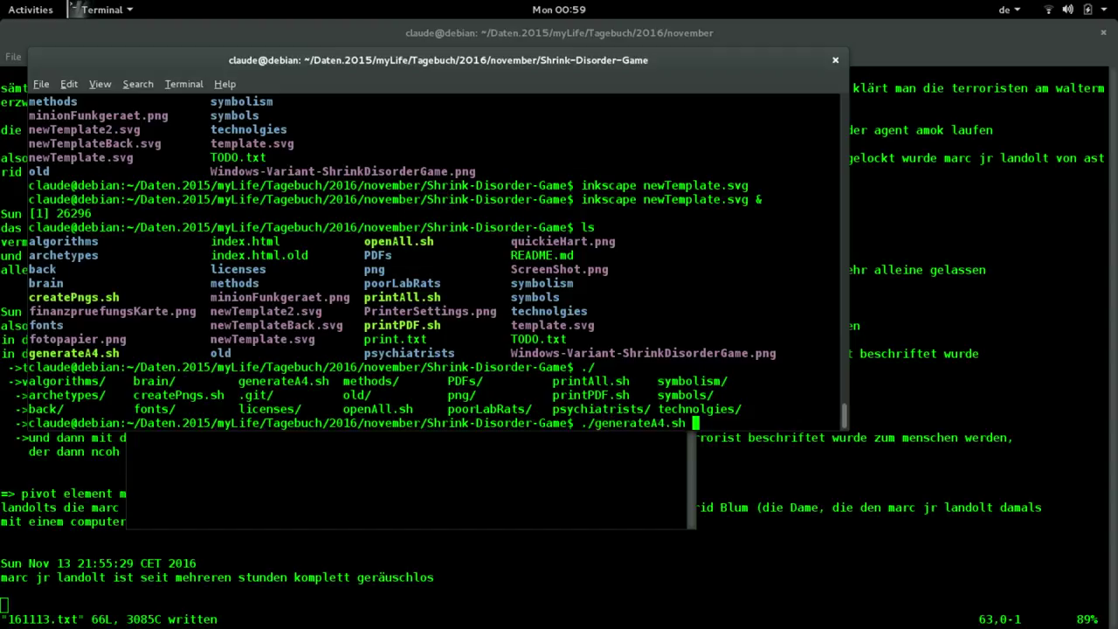
key(Left)
key(Left)
key(Left)
key(Left)
key(Left)
key(End)
key(Return)
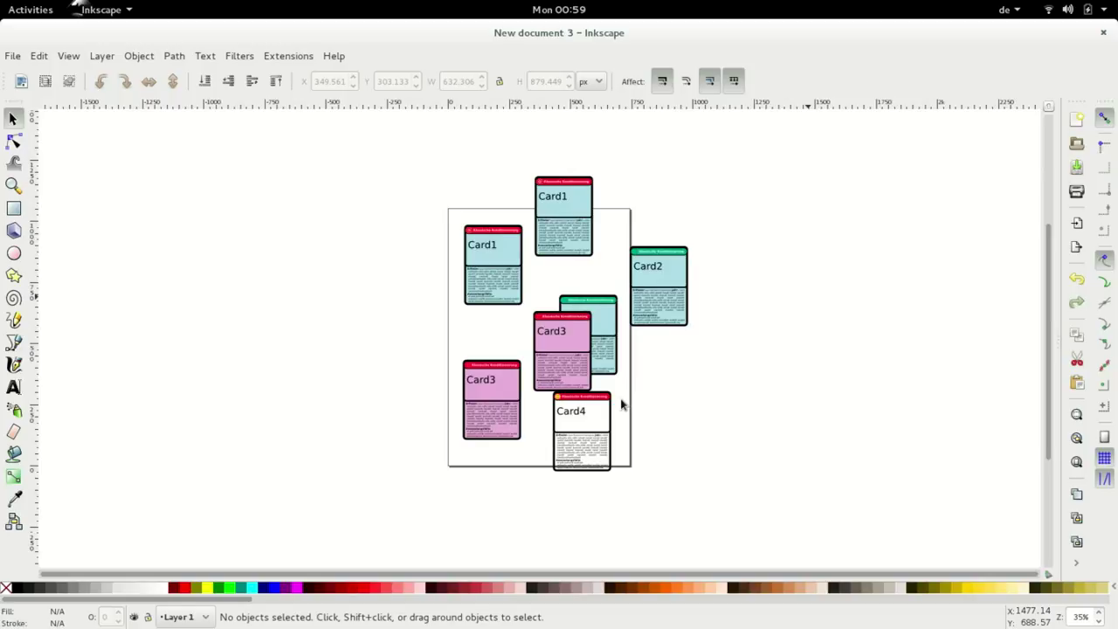
Arrange all card groups in a grid of 3 rows and 3 columns with 15.0 spacing
key(ctrl+a)
key(alt+o)
key(Up)
key(Return)
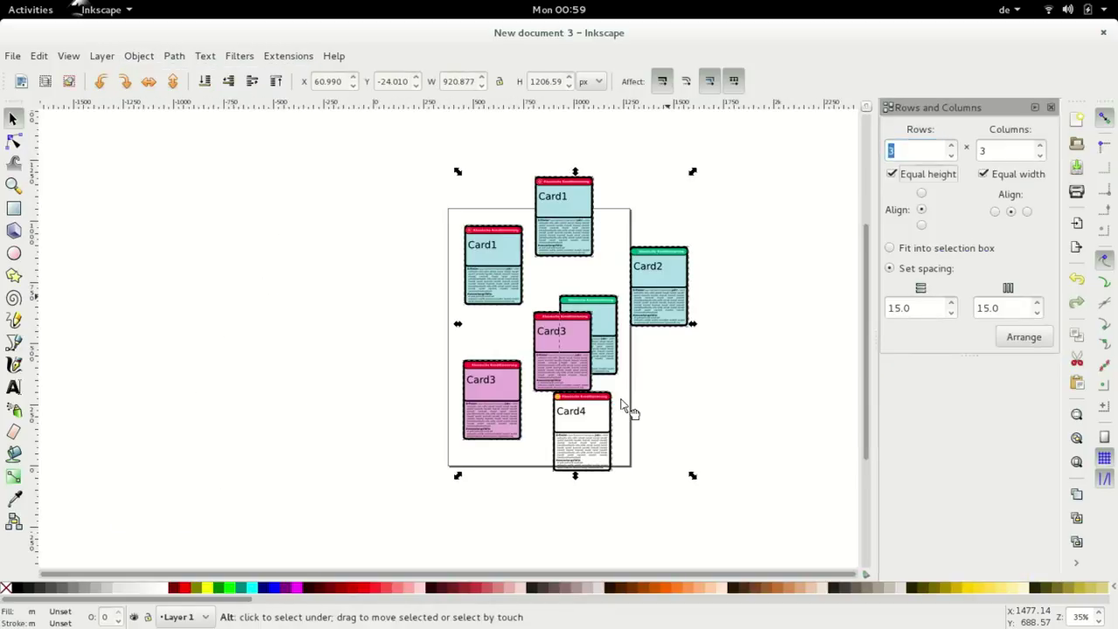
key(Tab)
key(Tab)
key(Tab)
key(Tab)
key(Tab)
key(Return)
Group the arranged cards and centre the group horizontally and vertically relative to the page
key(ctrl+shift+a)
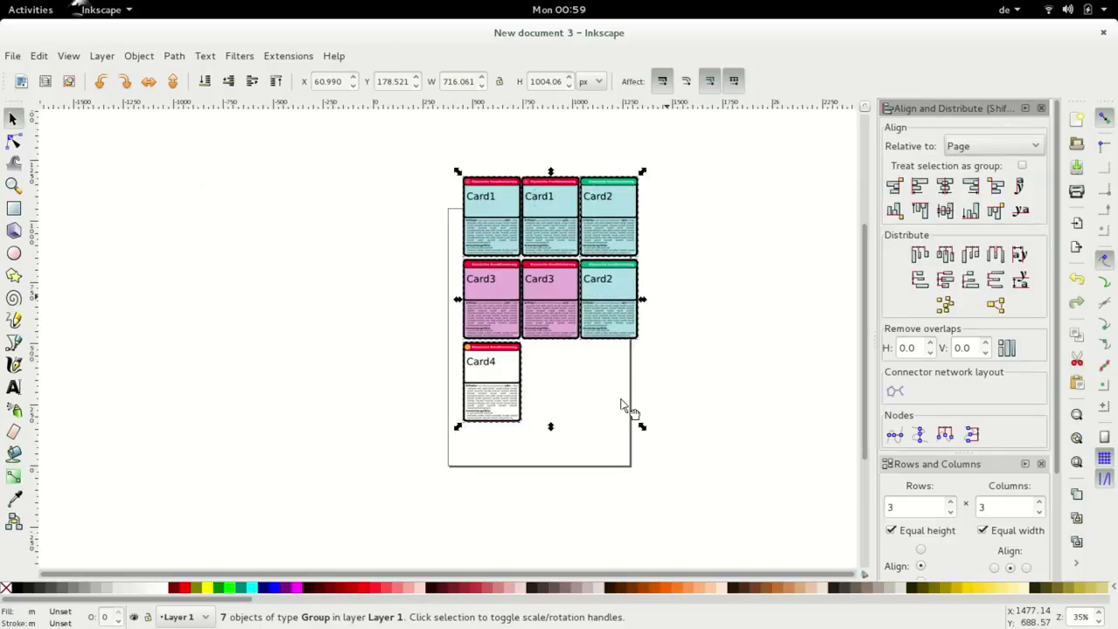
key(plus)
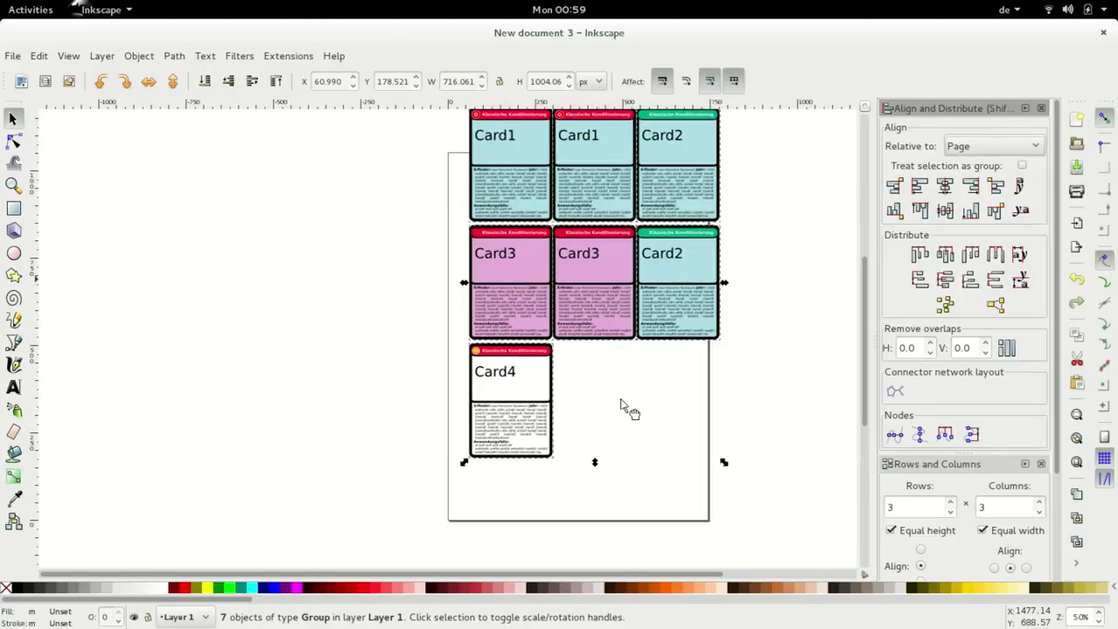
key(ctrl+g)
key(Tab)
key(Tab)
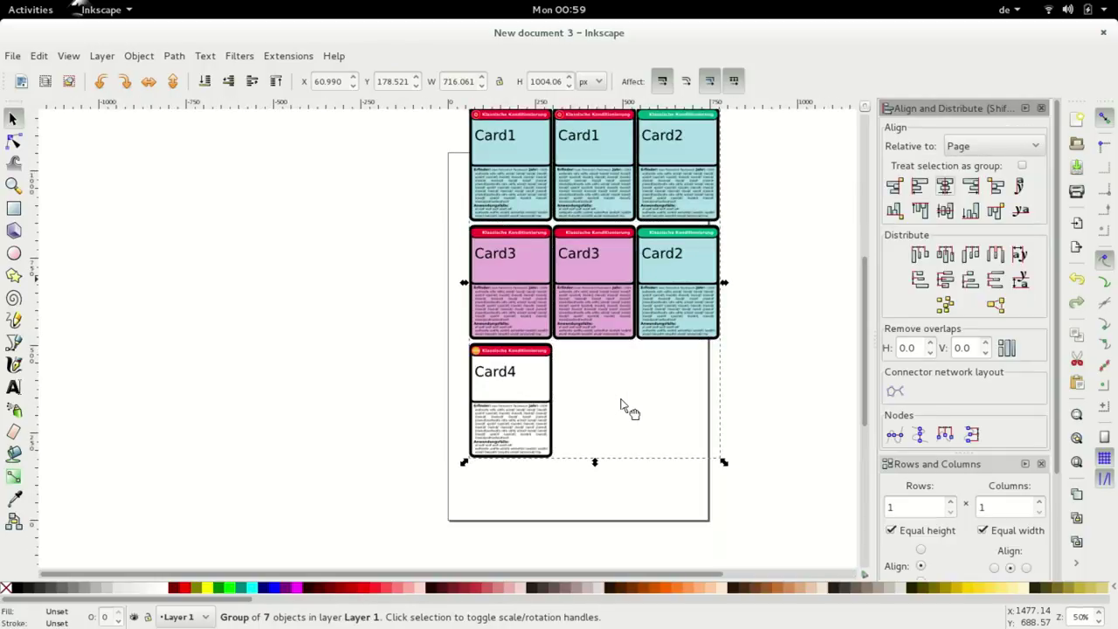
key(Return)
key(Tab)
key(Tab)
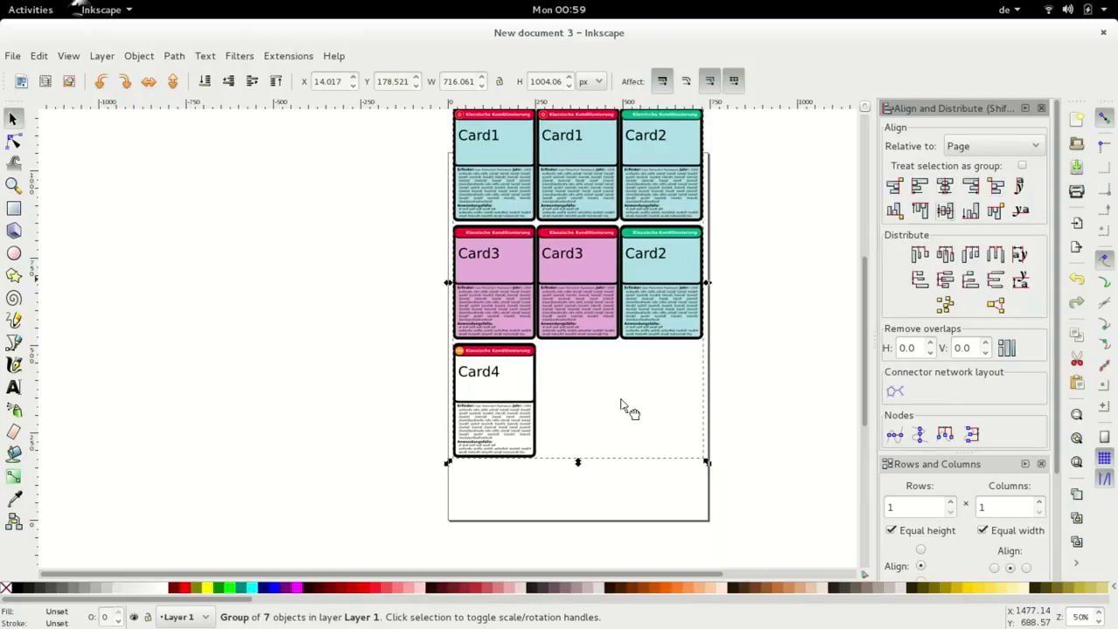
key(Return)
key(5)
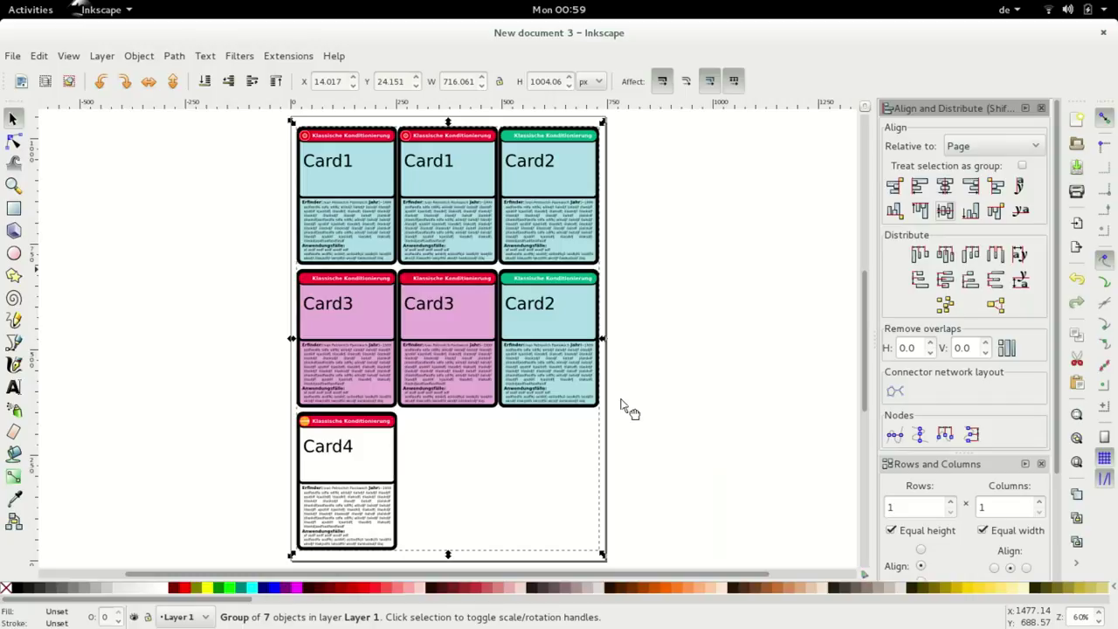
Switch to the terminal, highlight the ./generateA4.sh command, and return to the Inkscape document
key(alt+Tab)
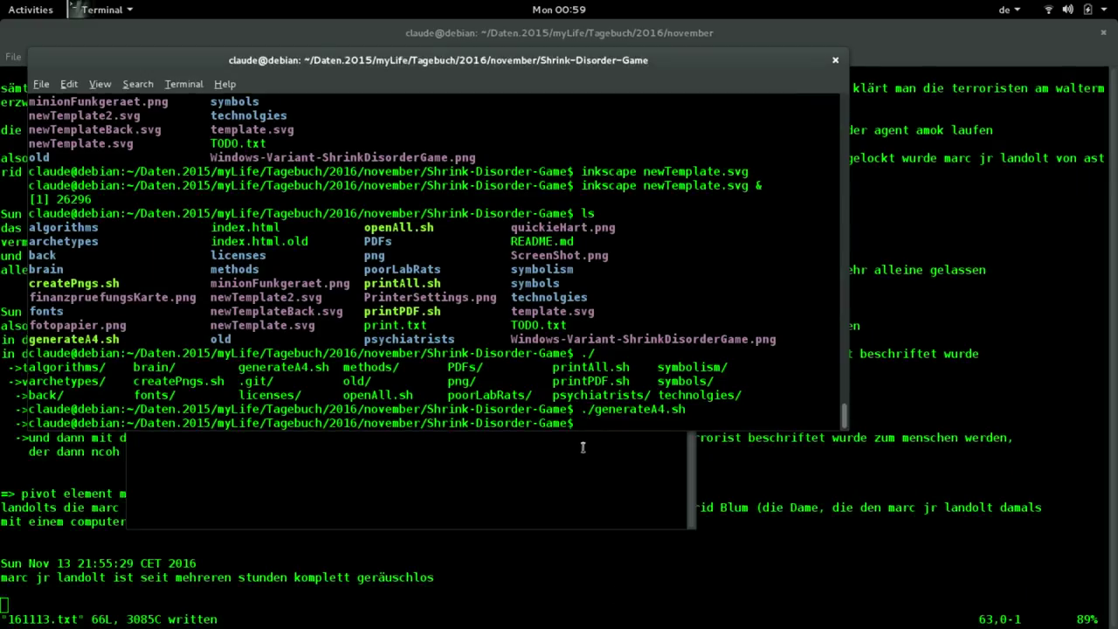
drag(585, 411, 687, 416)
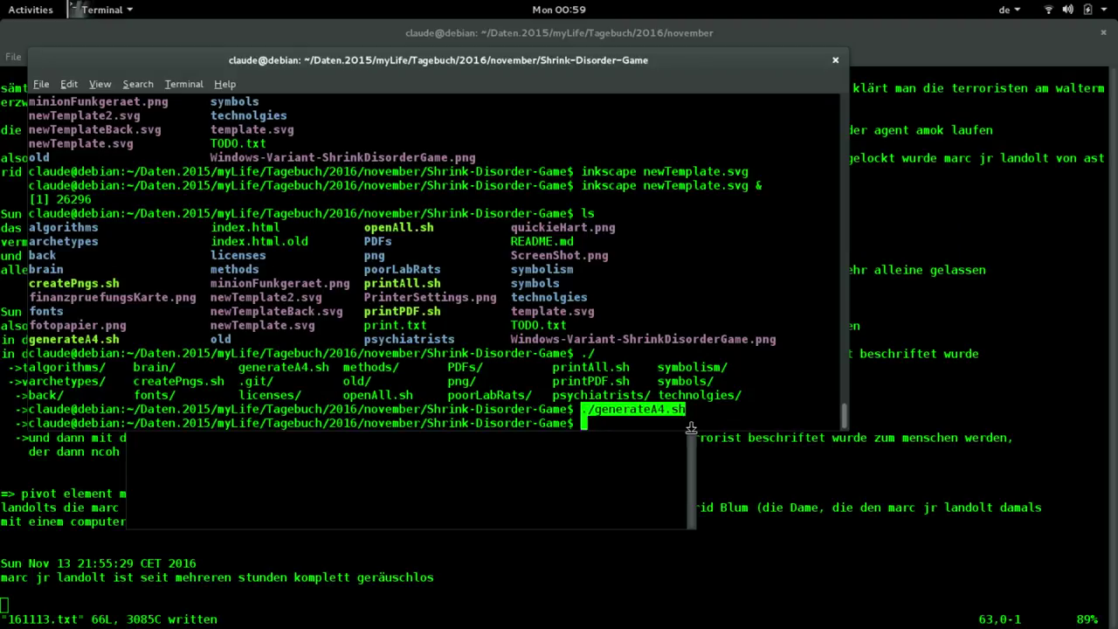
key(alt+Tab)
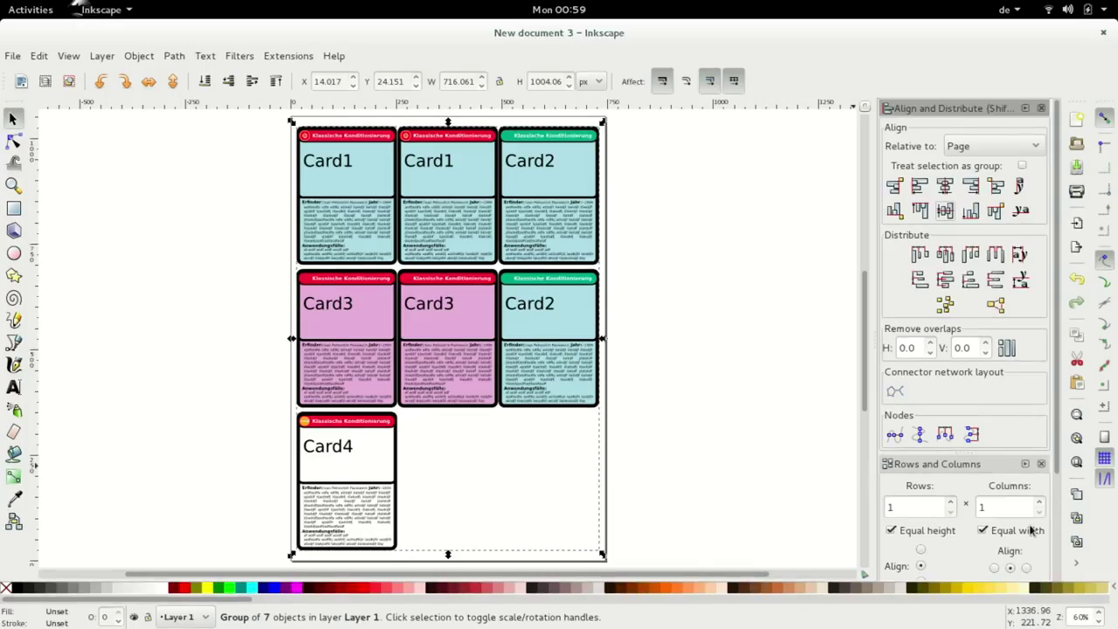
mouse_move(1005, 625)
click(1002, 604)
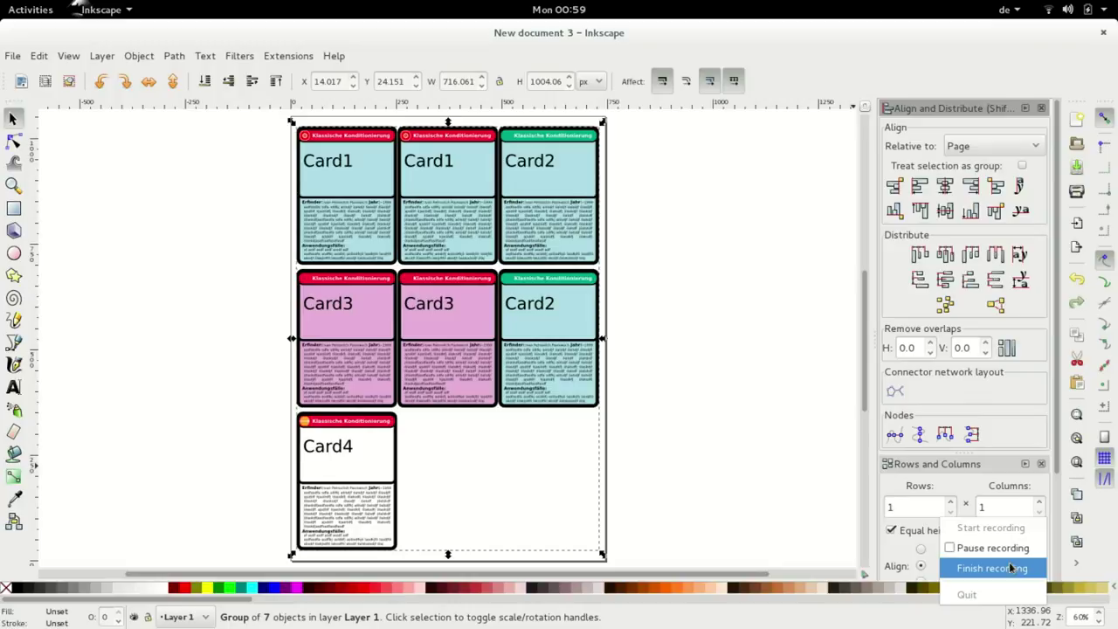
click(1011, 568)
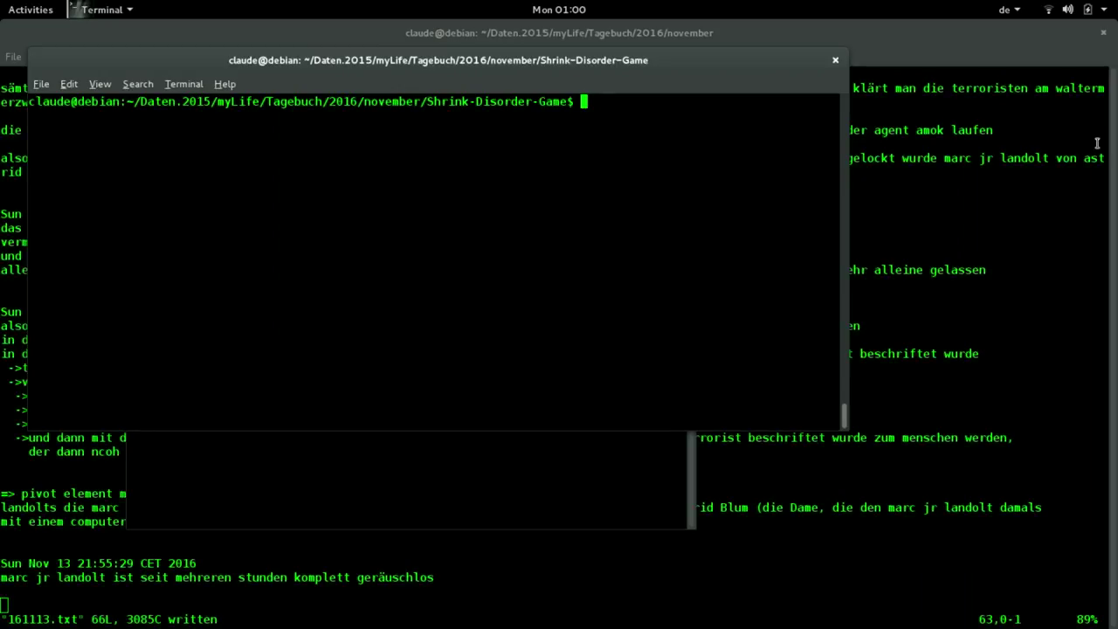
List the project folder in the terminal and open newTemplateBack.svg in Inkscape as a background process
text(ls)
key(Return)
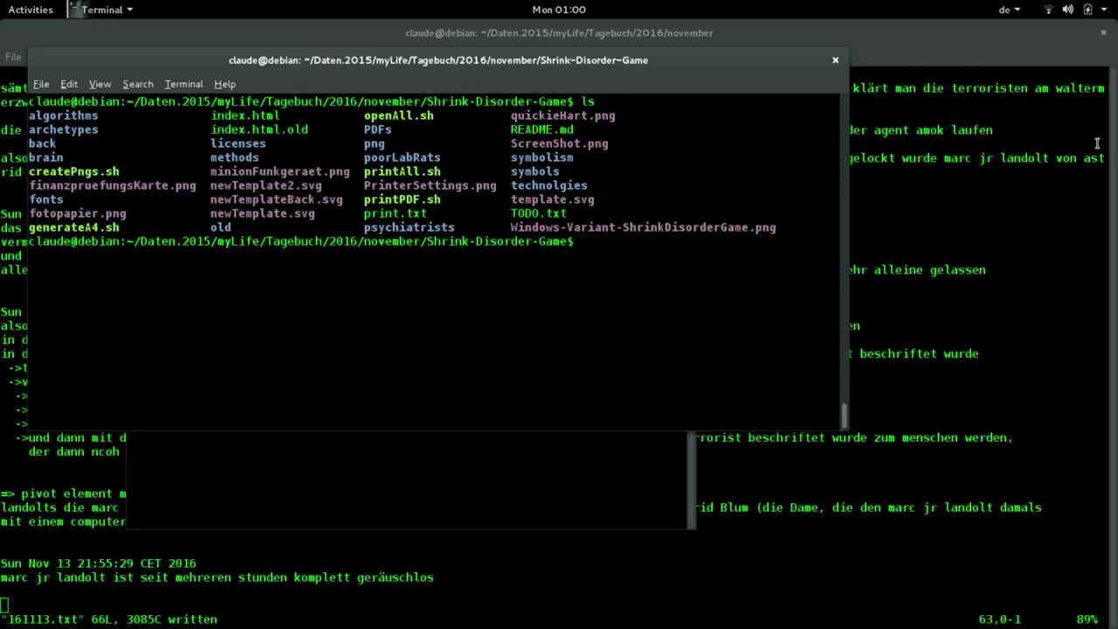
text(inkscape new)
key(Tab)
text(-)
key(BackSpace)
key(Tab)
key(Tab)
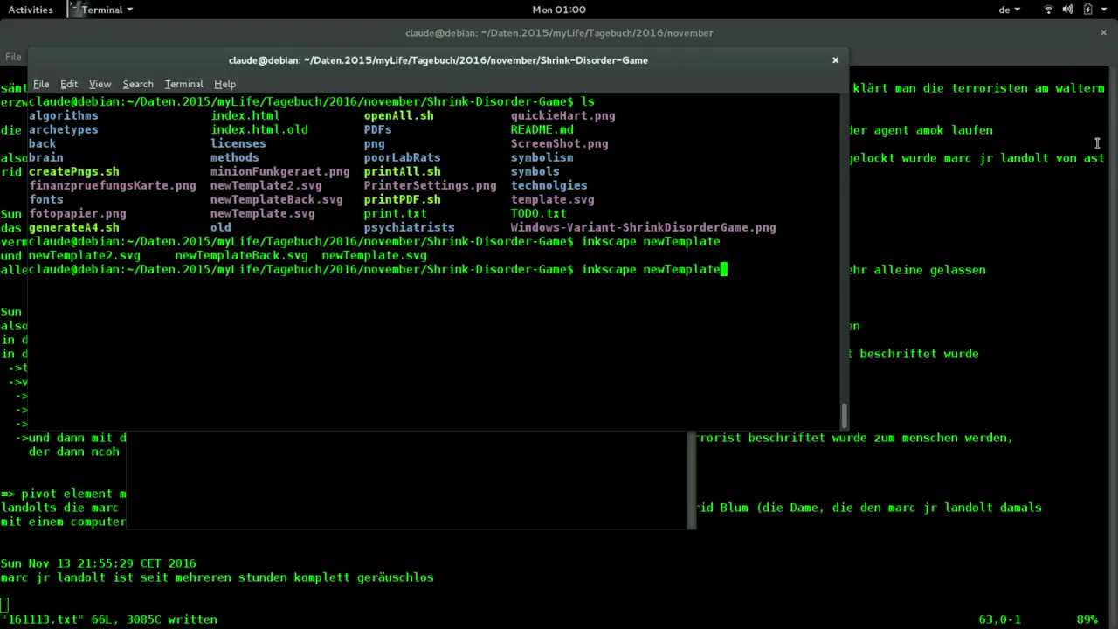
text(Bac)
key(Tab)
key(BackSpace)
key(BackSpace)
key(BackSpace)
key(BackSpace)
key(BackSpace)
key(BackSpace)
key(BackSpace)
key(BackSpace)
key(BackSpace)
key(BackSpace)
text(eBac)
key(Tab)
text(&)
key(Return)
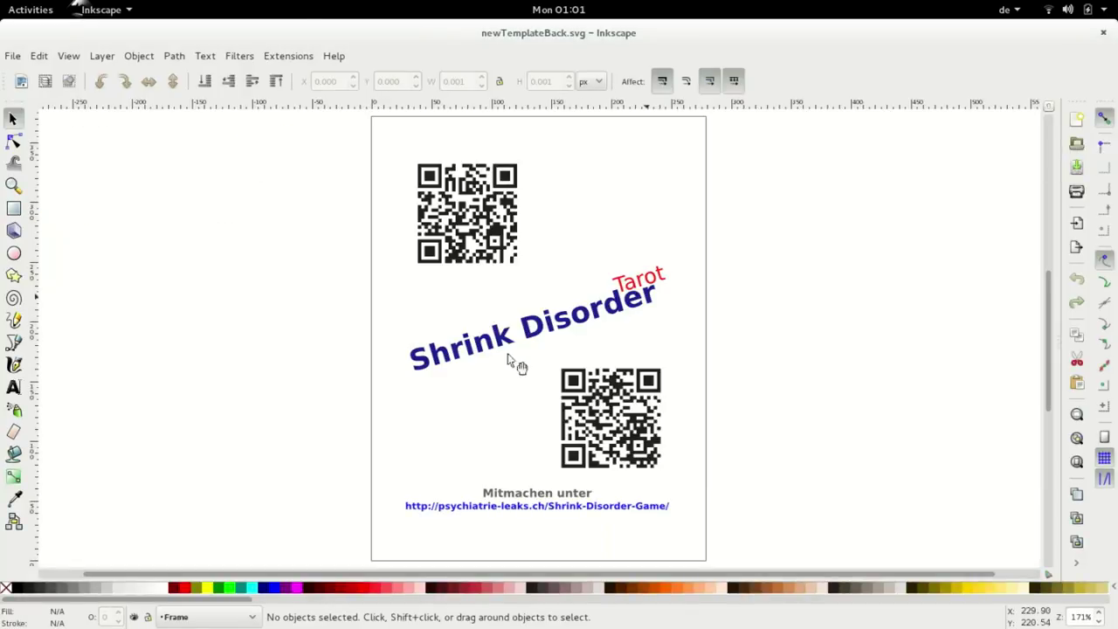
Try green, yellow and #FFAAAA fills on the card back's background rectangle and settle on #C8B7B7
click(524, 386)
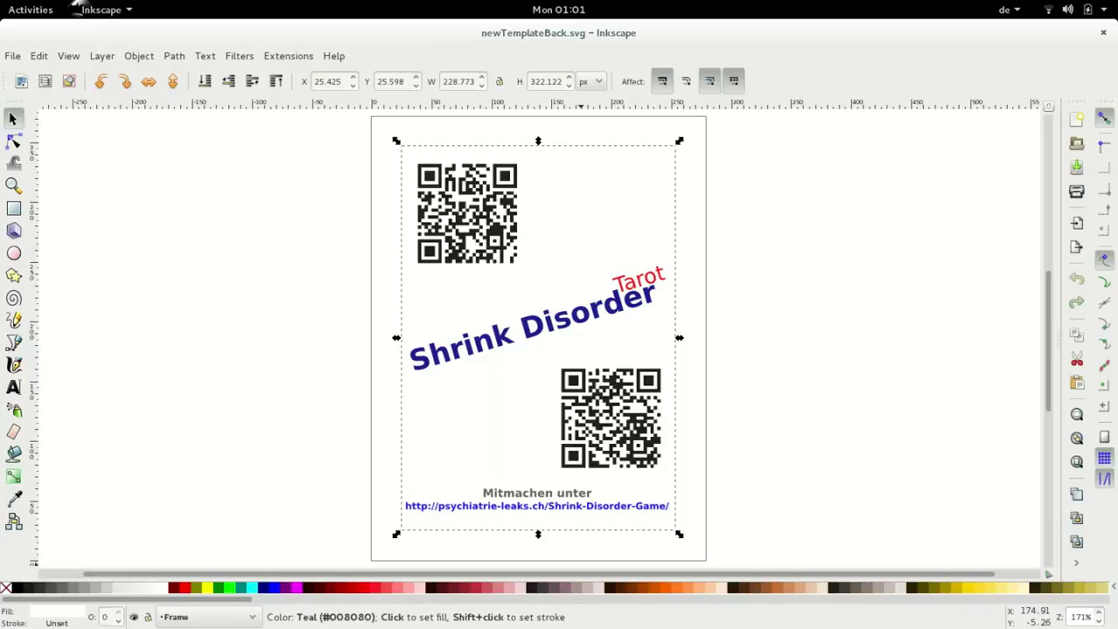
click(218, 587)
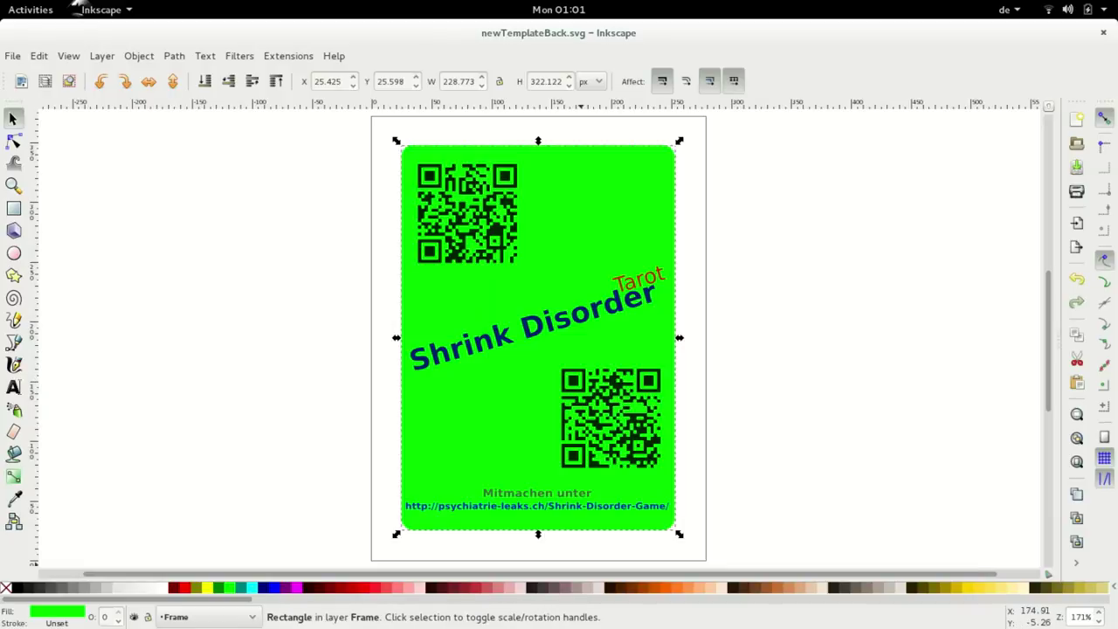
click(229, 587)
click(207, 587)
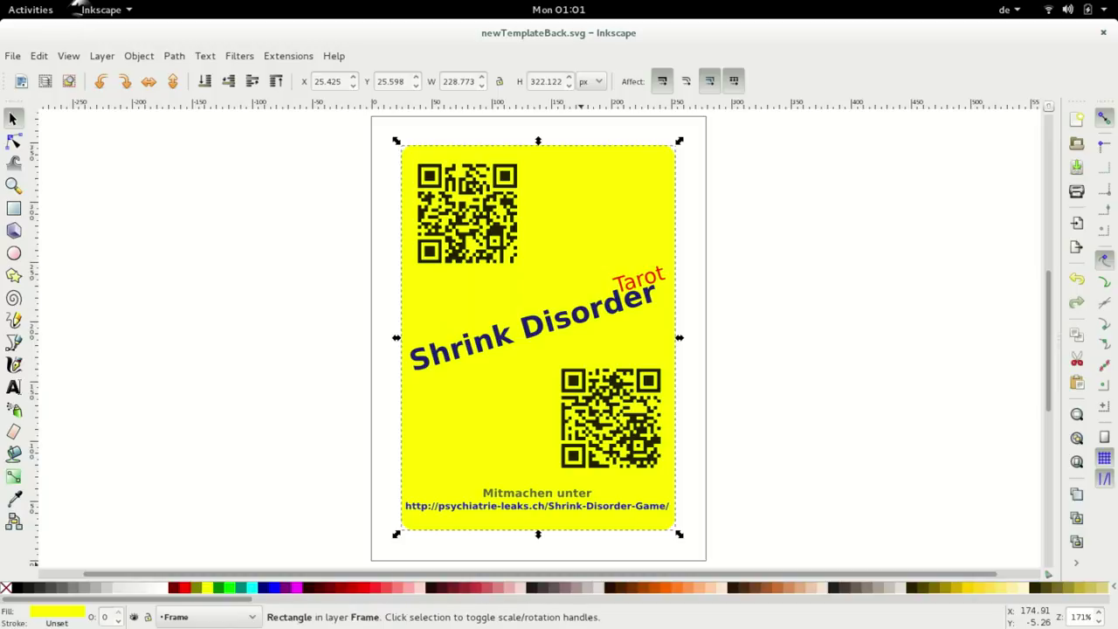
click(433, 587)
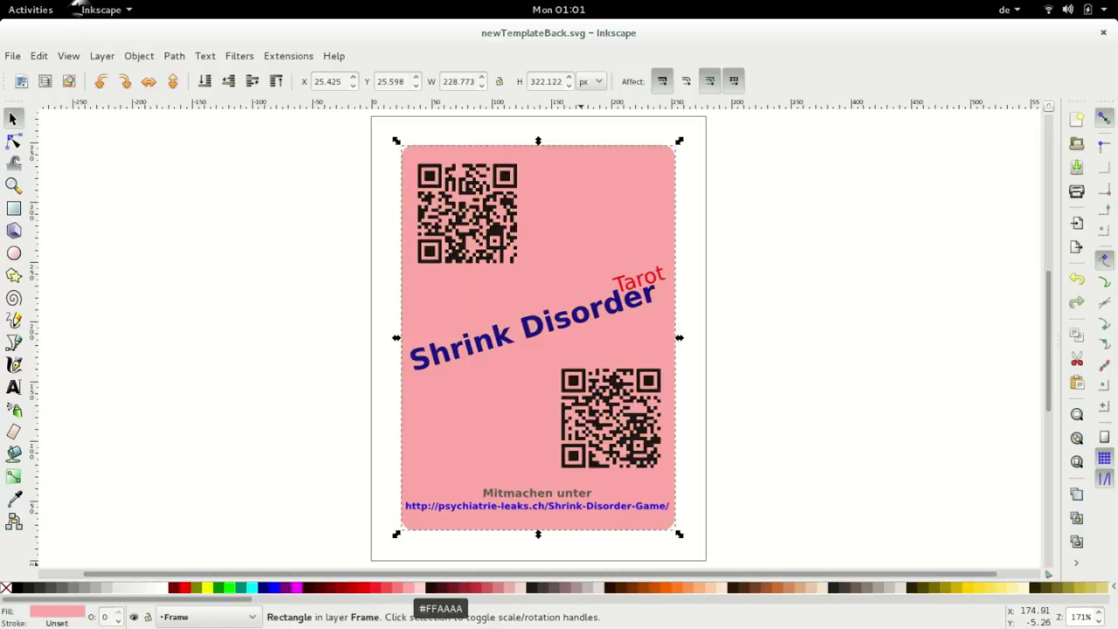
click(609, 587)
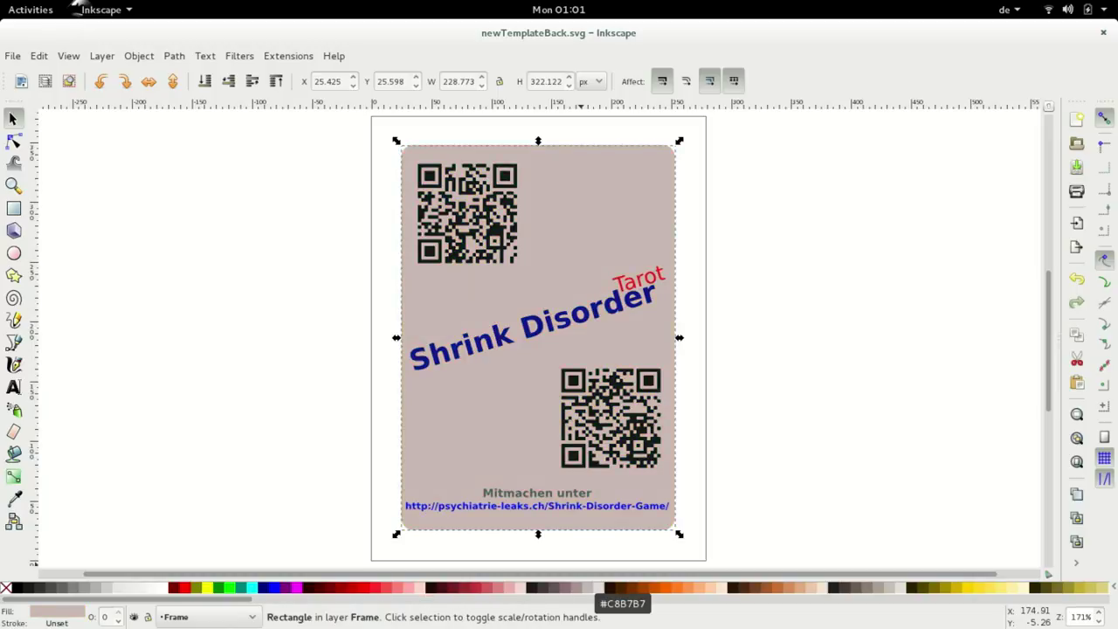
click(304, 307)
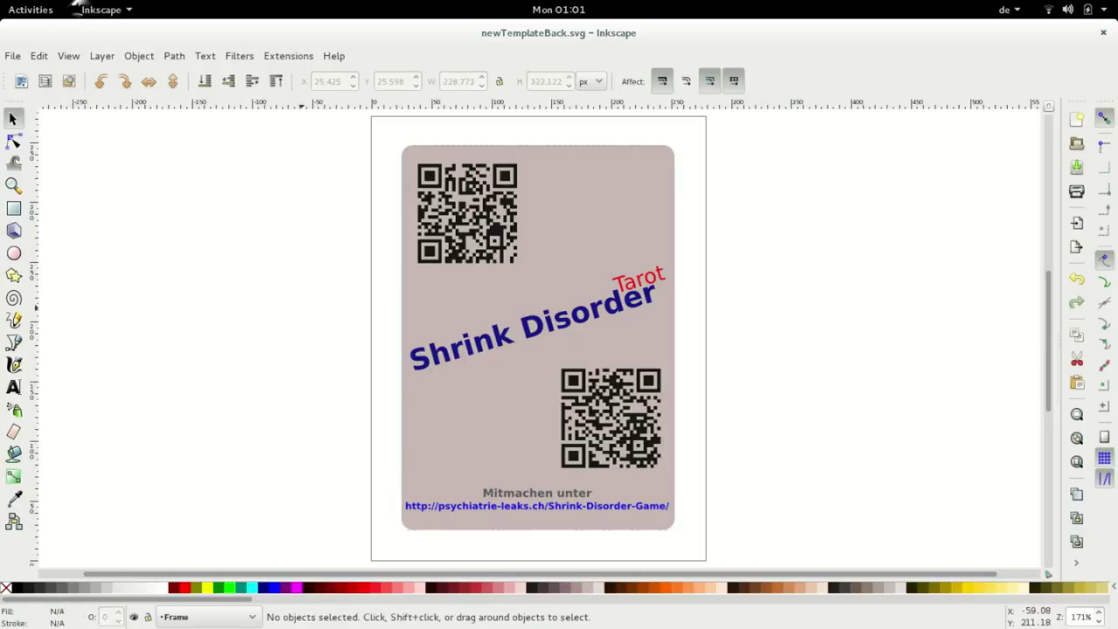
Copy all objects of the card back into a new default document
key(ctrl+a)
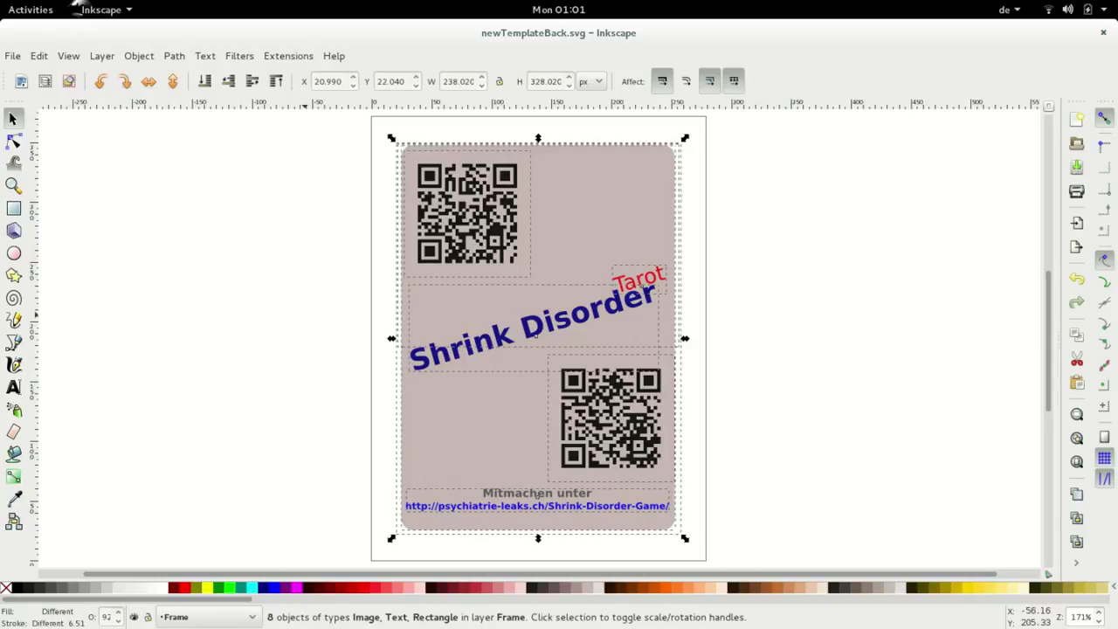
click(12, 55)
mouse_move(26, 74)
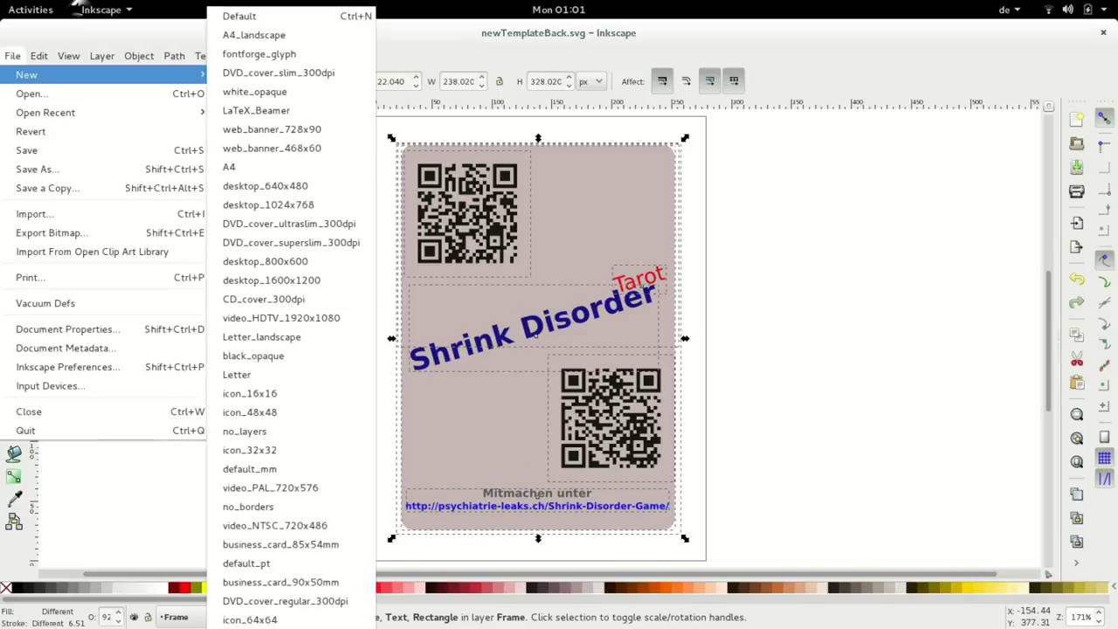
key(Escape)
key(Escape)
key(ctrl+n)
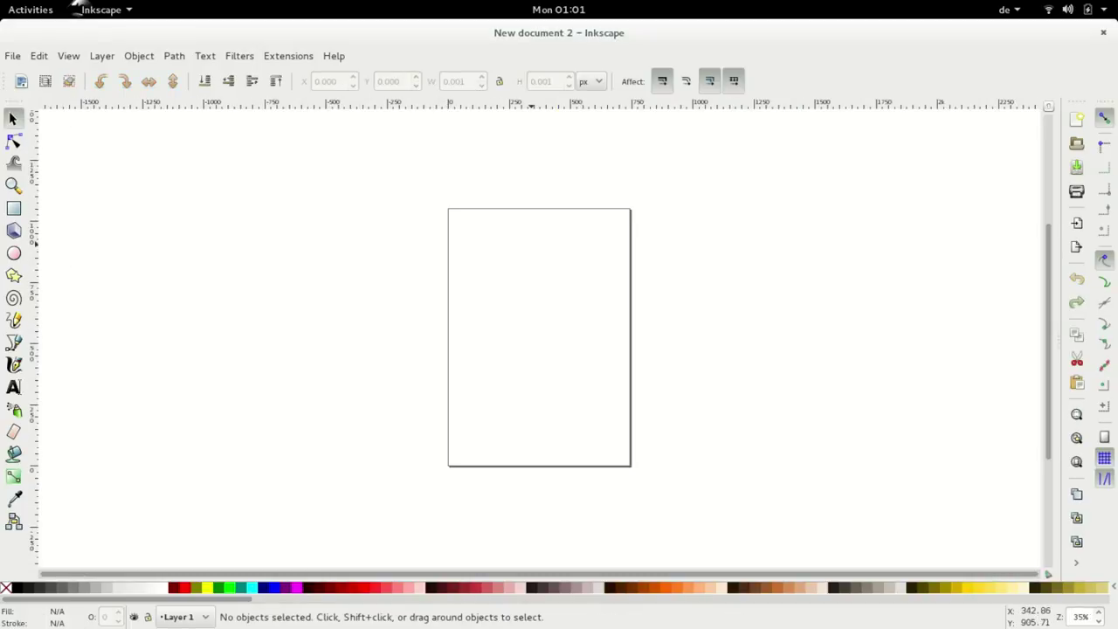
key(ctrl+v)
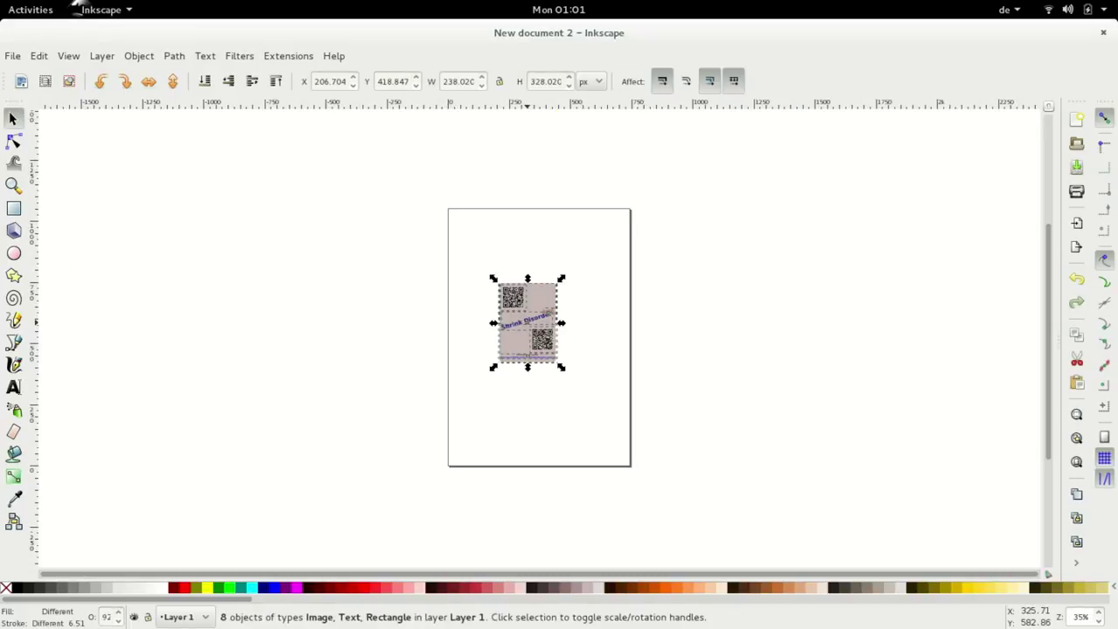
Group the pasted card back objects and move the group to the upper left area of the page
key(alt+o)
key(Down)
key(Down)
key(Down)
key(Down)
key(Down)
key(Down)
key(Up)
key(Up)
key(Up)
key(Return)
key(Escape)
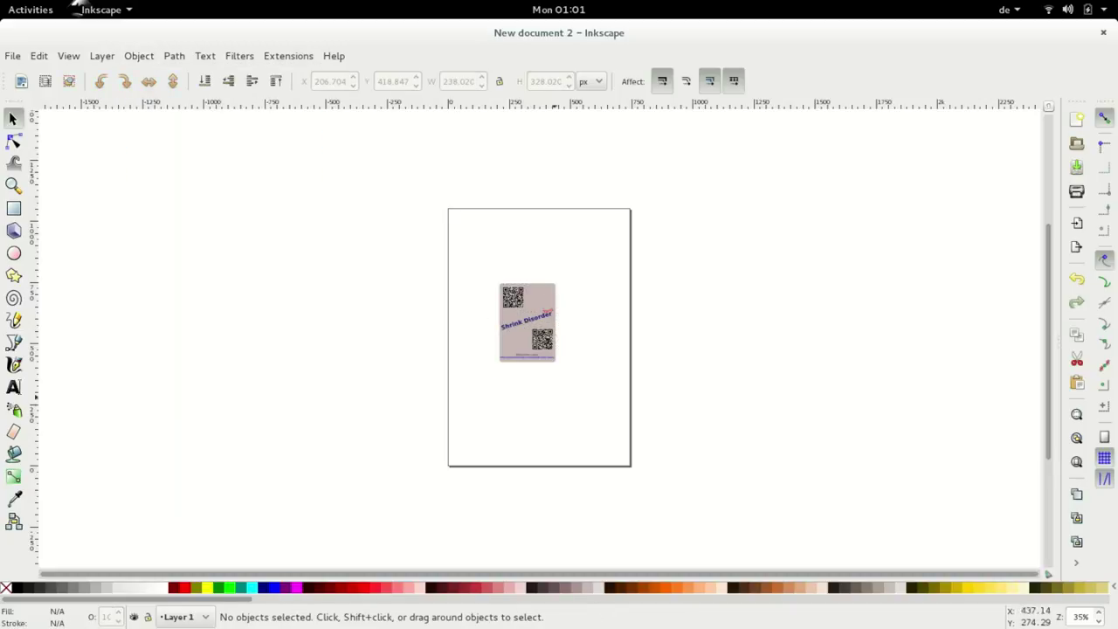
drag(536, 339, 496, 281)
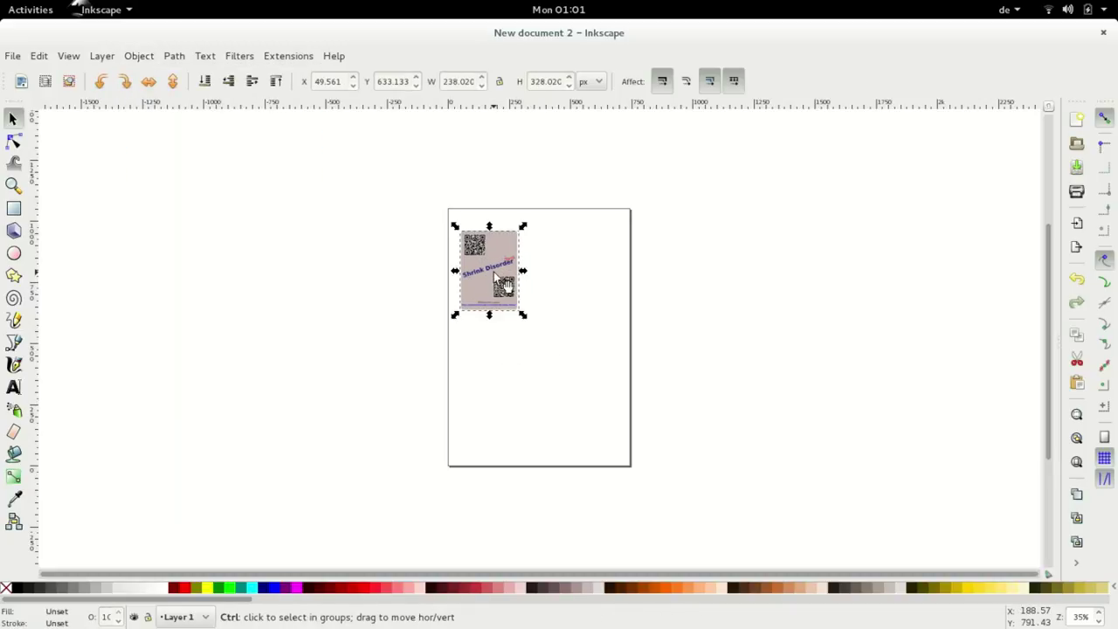
Copy the grouped card back and paste eight more copies scattered over and around the page
click(38, 55)
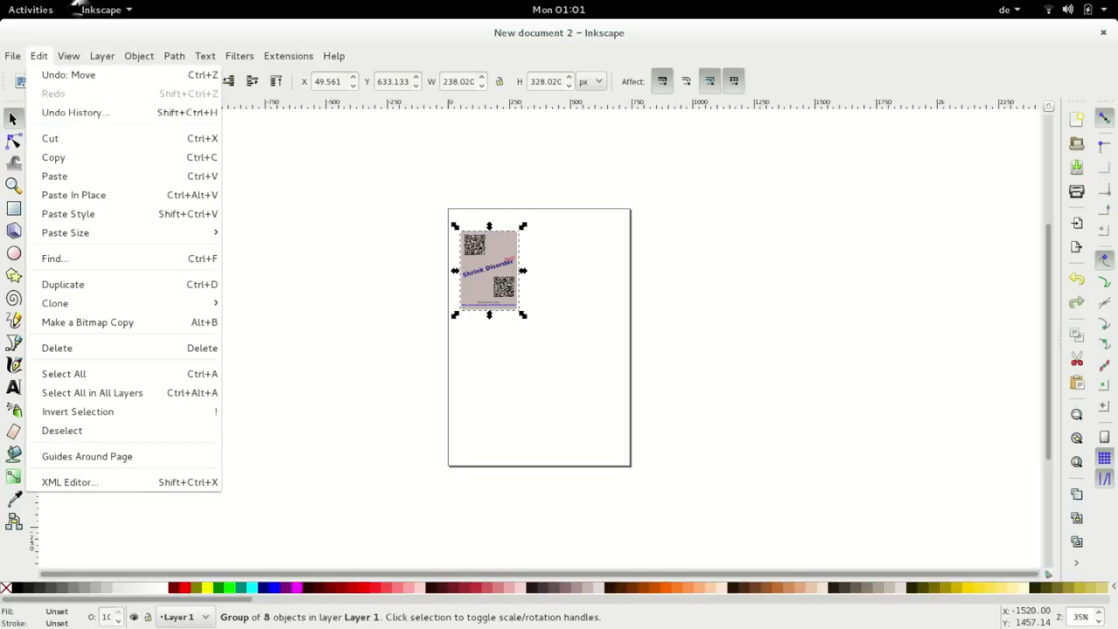
click(44, 155)
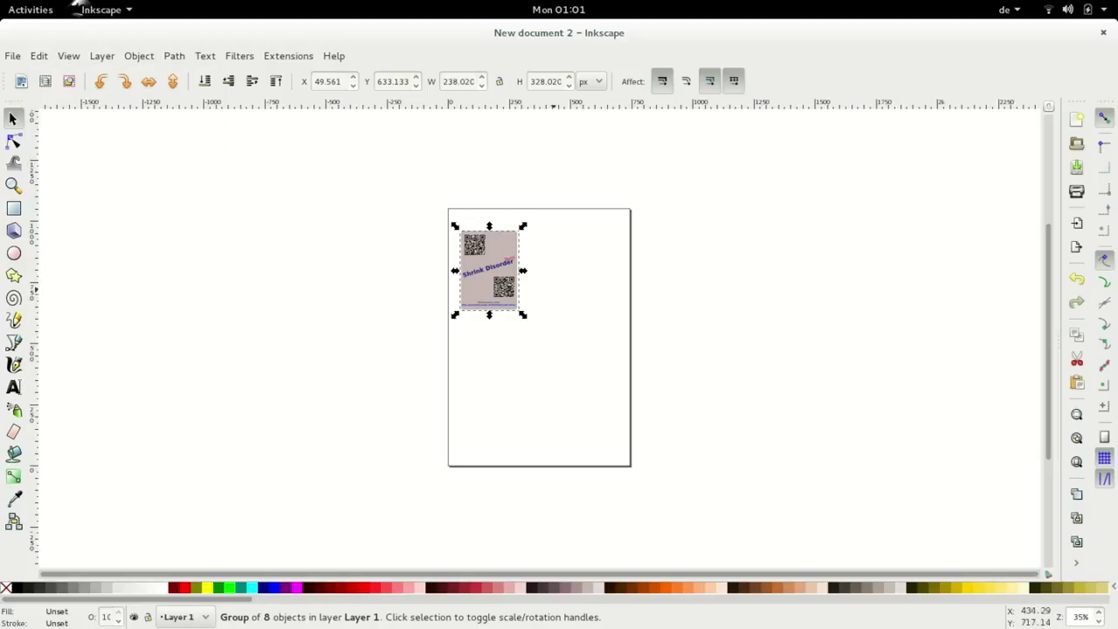
key(Escape)
key(ctrl+v)
key(ctrl+v)
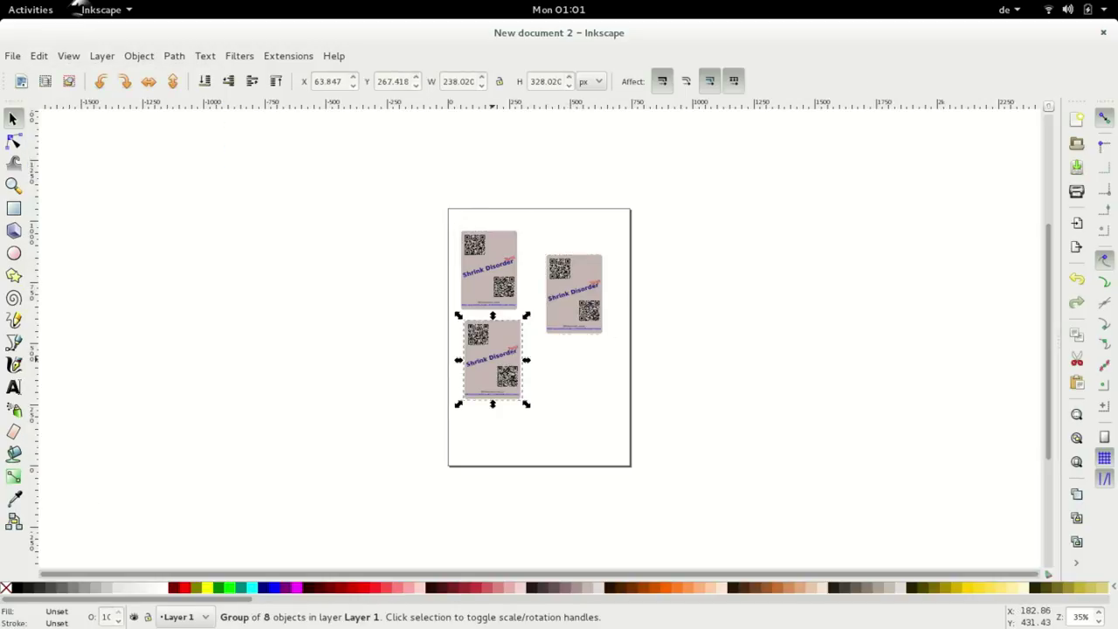
key(ctrl+v)
key(ctrl+v)
key(ctrl+v)
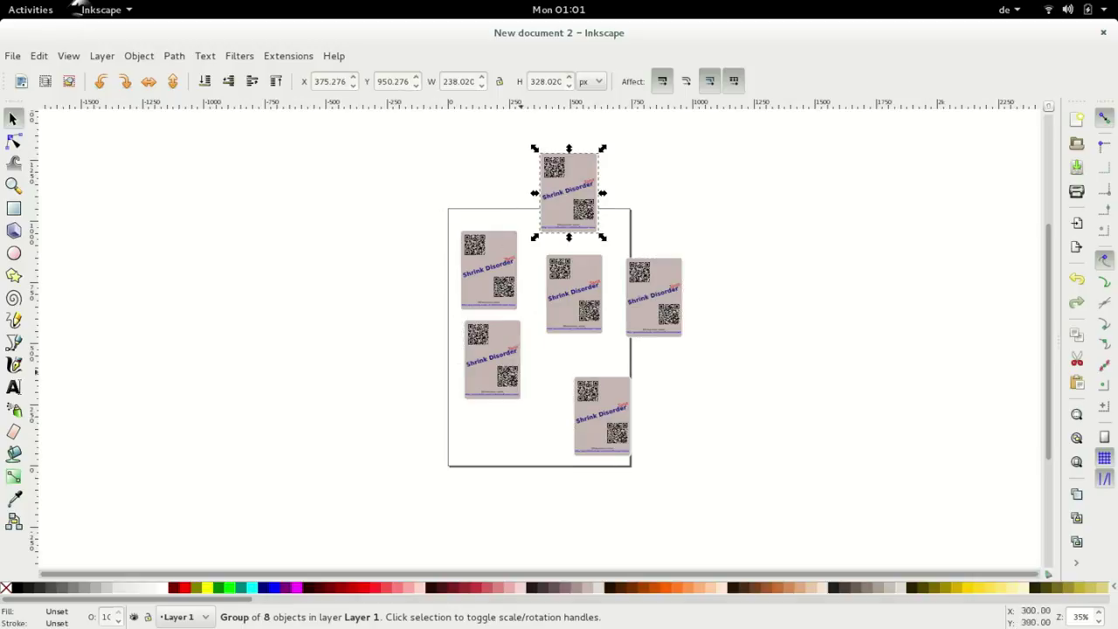
key(ctrl+v)
key(ctrl+v)
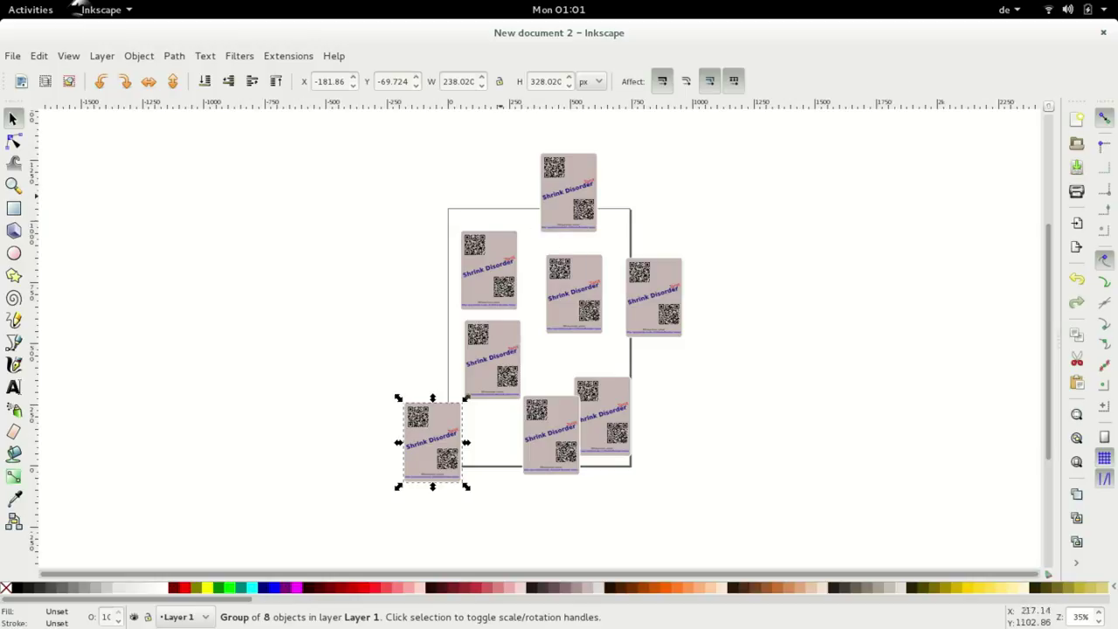
key(ctrl+v)
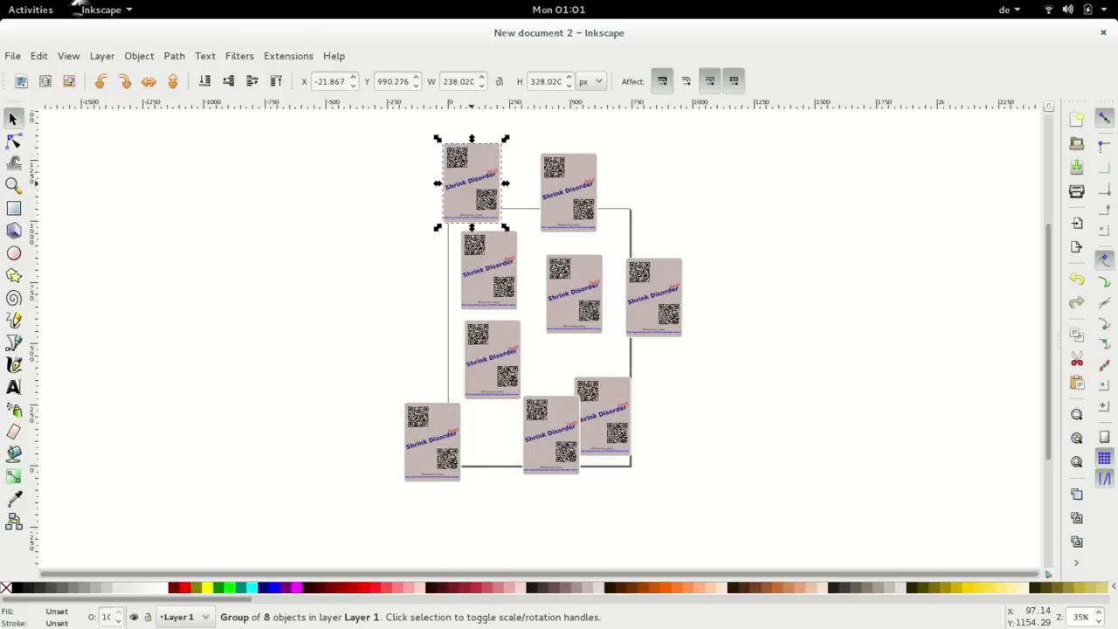
Switch to the terminal, run ./generateA4.sh and return to the Inkscape document with the card backs
key(alt+Tab)
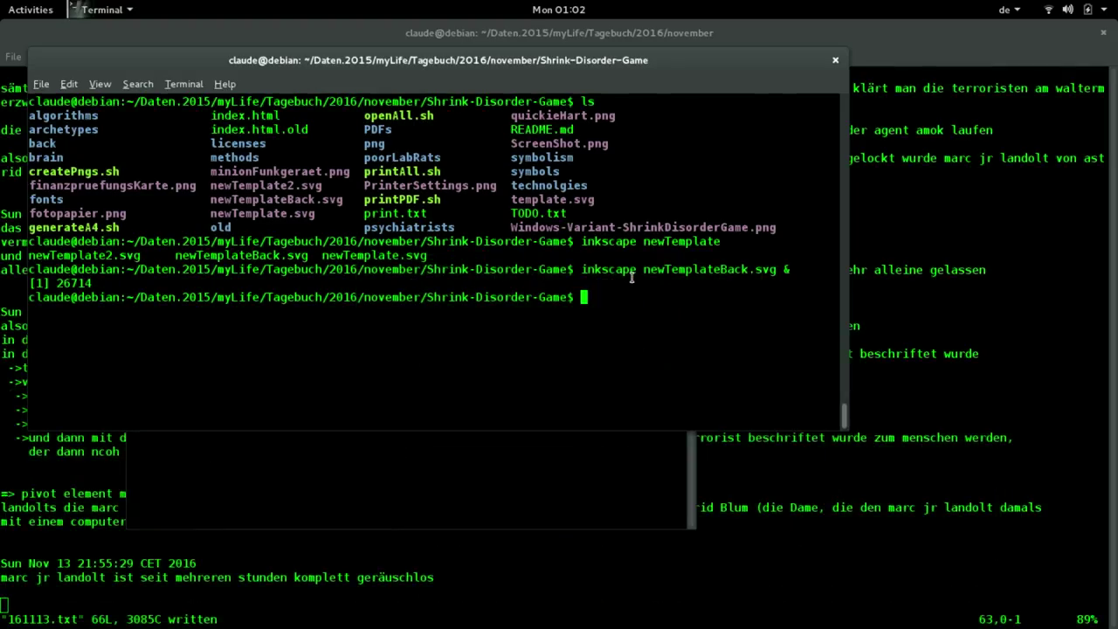
text(./ge)
key(Tab)
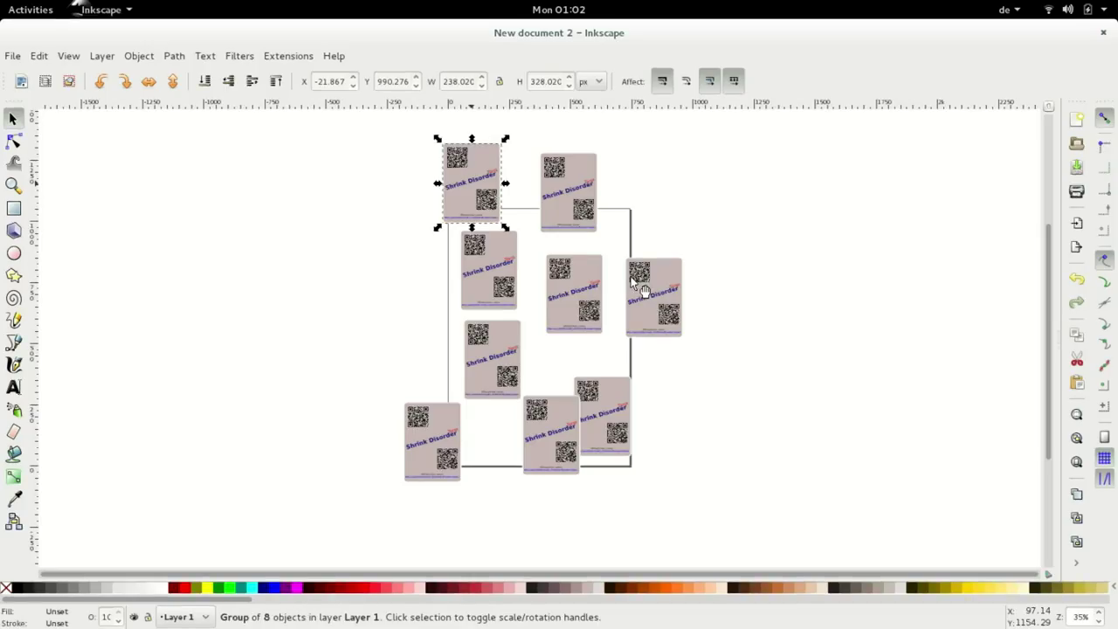
Select all nine card backs, arrange them in a grid of 3 rows and 3 columns, and show the alignment settings
key(ctrl+a)
key(alt+o)
key(Up)
key(Return)
key(Tab)
key(Tab)
key(Tab)
key(Tab)
key(Tab)
key(Tab)
key(Return)
key(shift+ctrl+a)
key(plus)
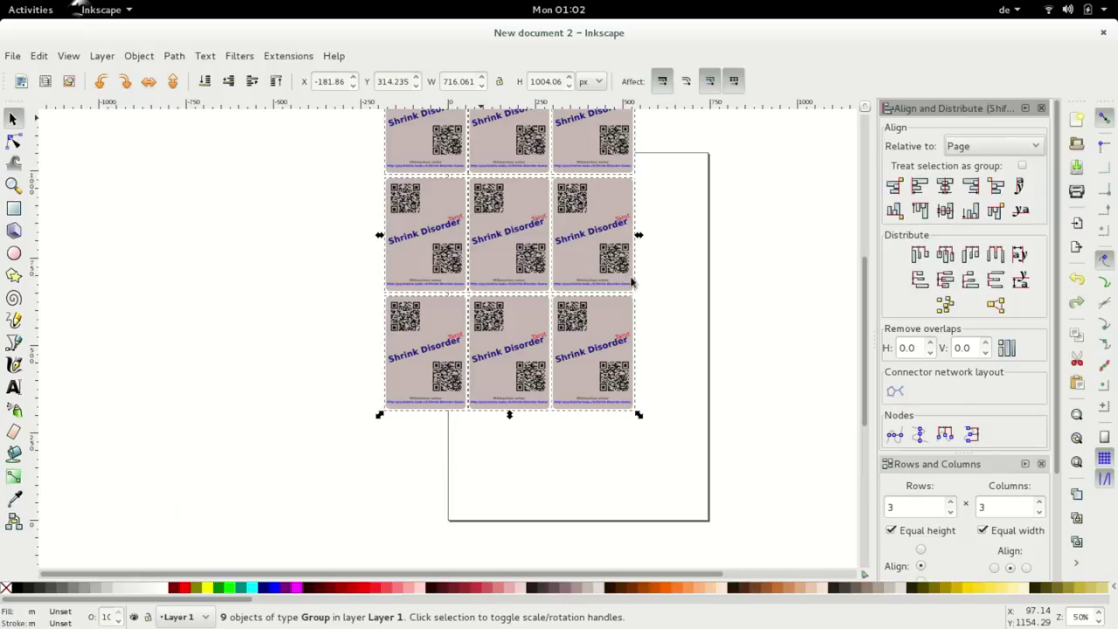
Group the nine card backs, centre the group horizontally and vertically on the page, and fit the page in view
key(ctrl+g)
key(Tab)
key(Tab)
key(Tab)
key(Return)
key(Tab)
key(Tab)
key(Tab)
key(Tab)
key(Tab)
key(Tab)
key(Return)
key(5)
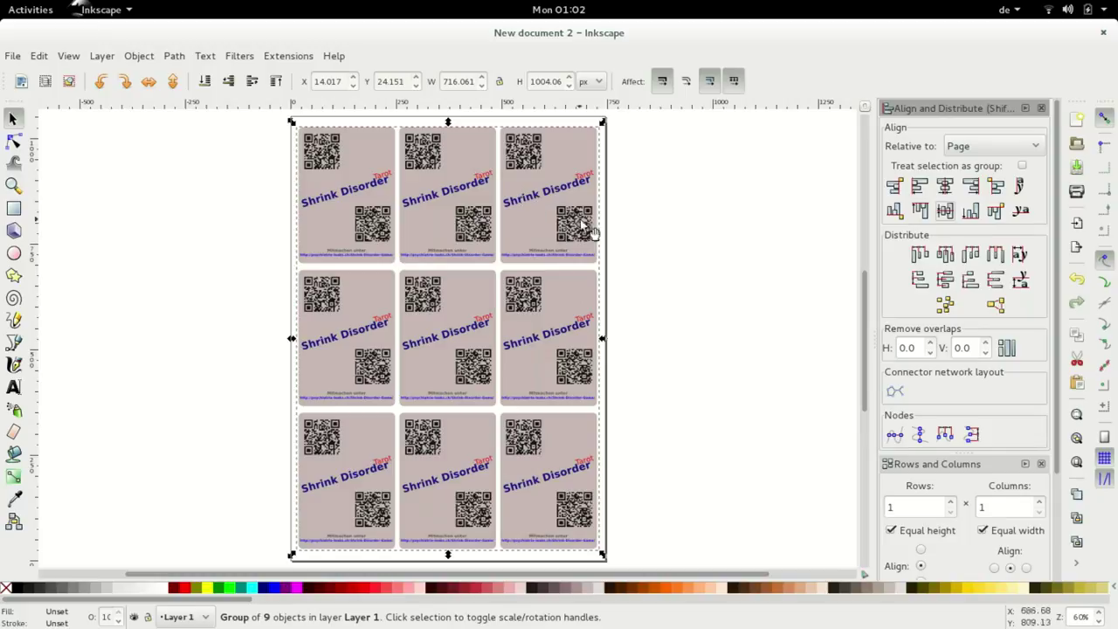
Switch to the terminal, open generateA4.sh in vim and turn syntax highlighting on
key(alt+Tab)
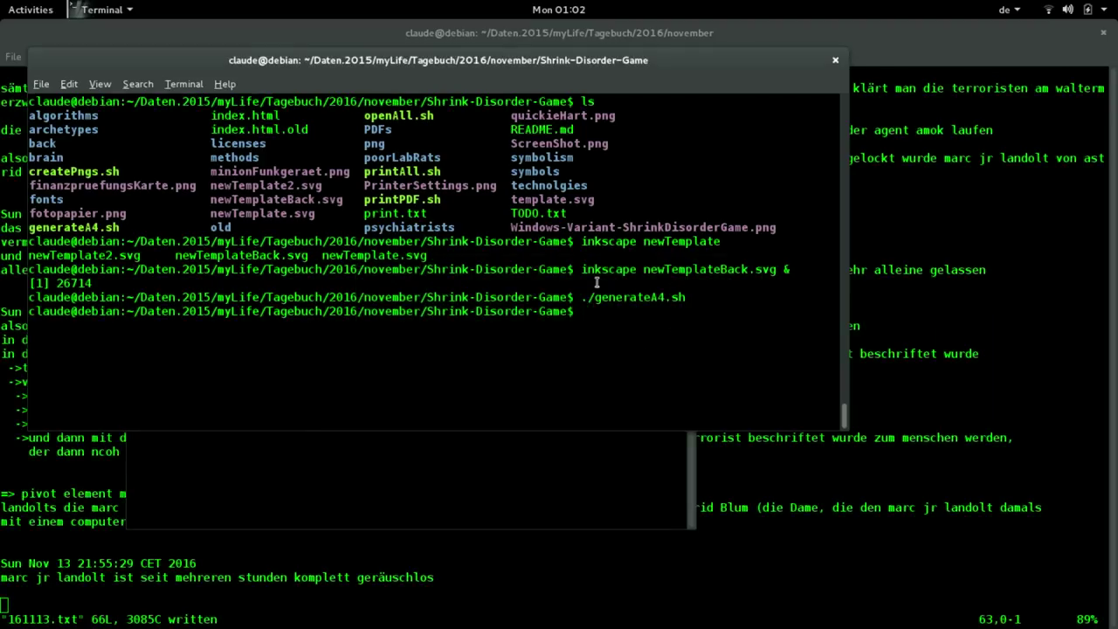
drag(582, 297, 687, 296)
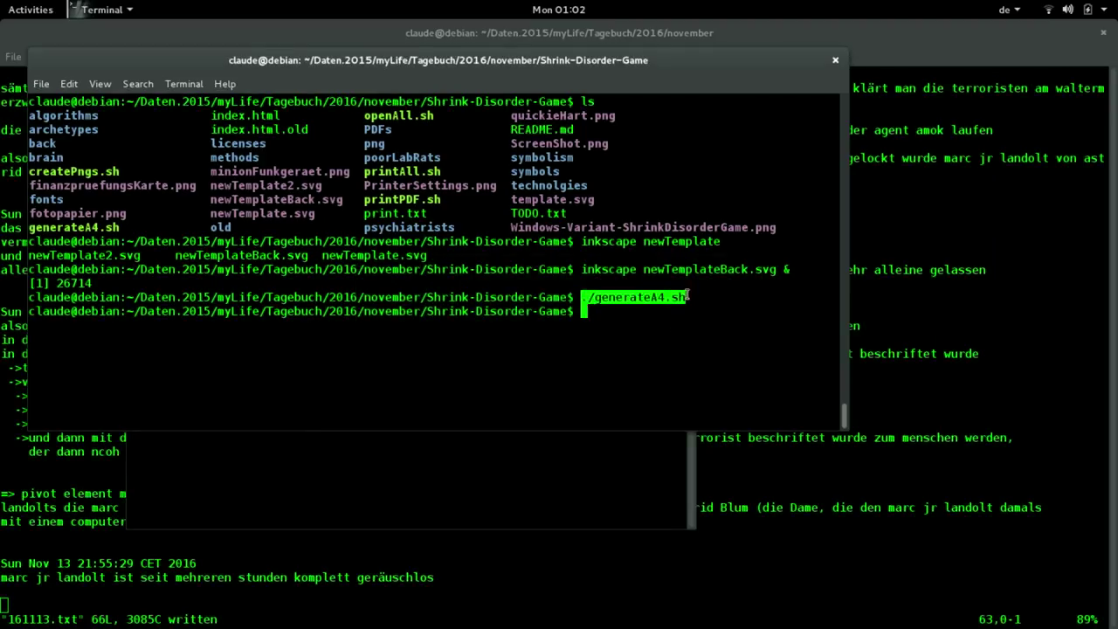
click(637, 326)
text(vim generateA4.sh)
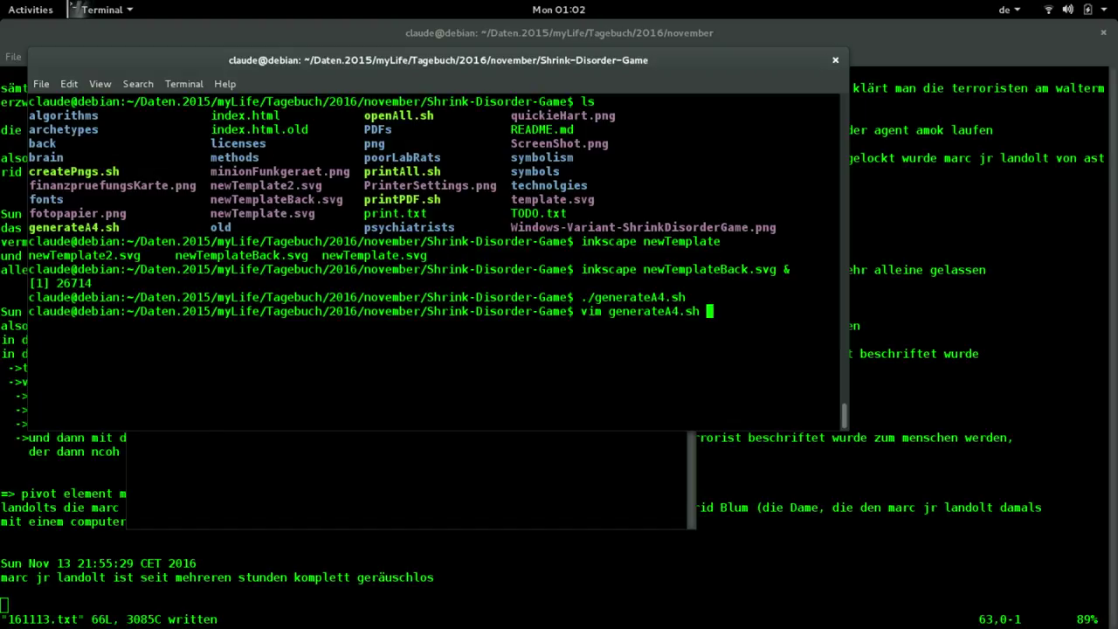
key(Return)
text(:s)
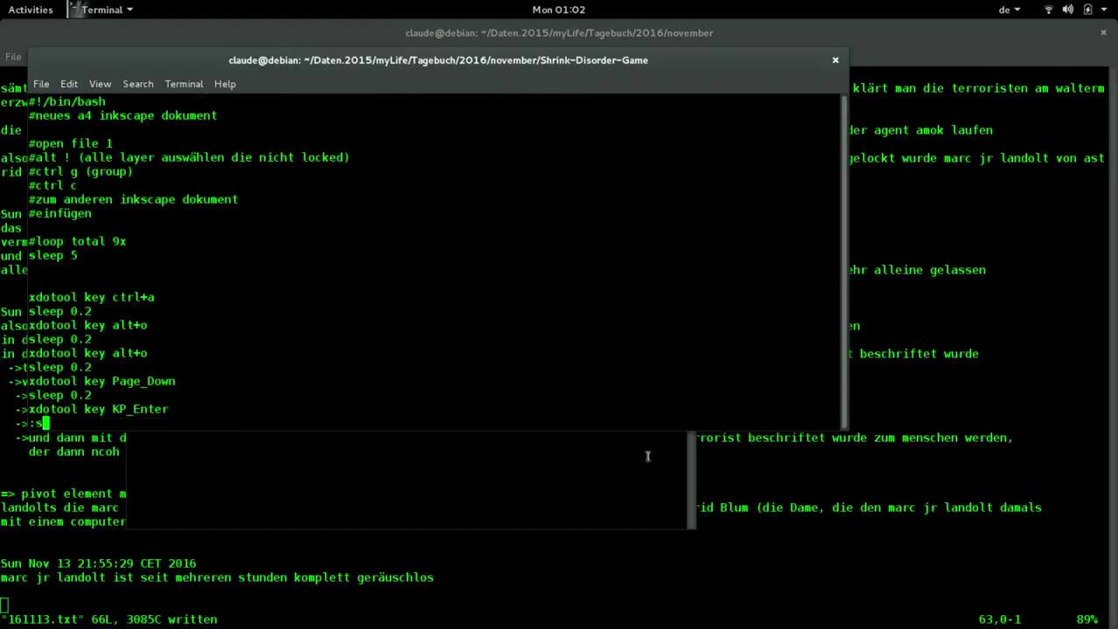
text(yntax on)
key(Return)
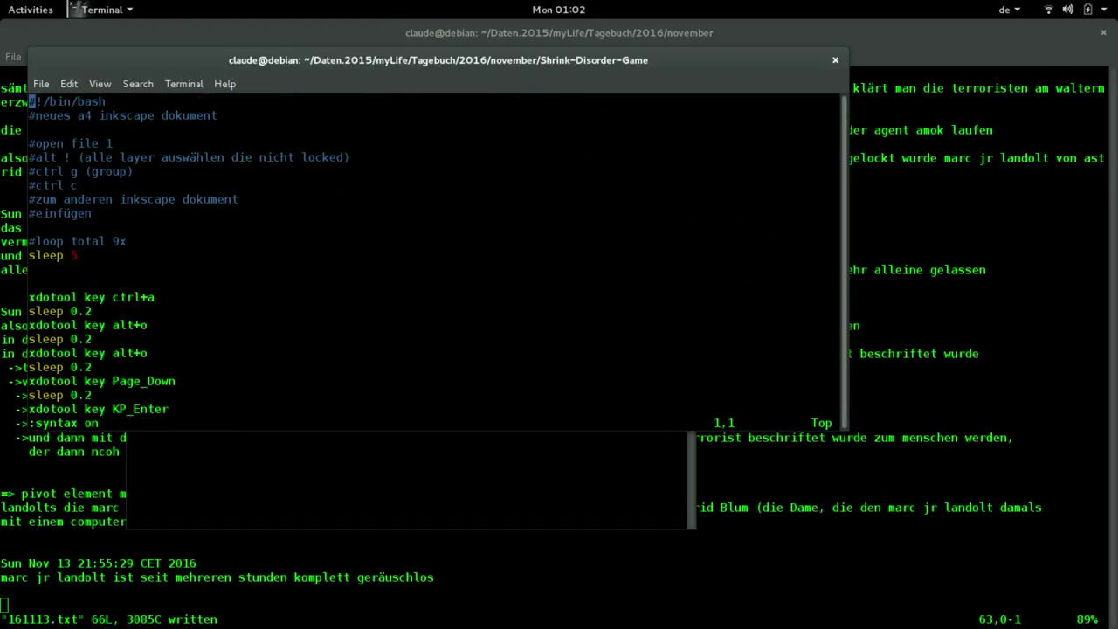
Read through the xdotool commands to the end of generateA4.sh and quit vim without saving
scroll(303, 342, down, 15)
scroll(302, 342, down, 20)
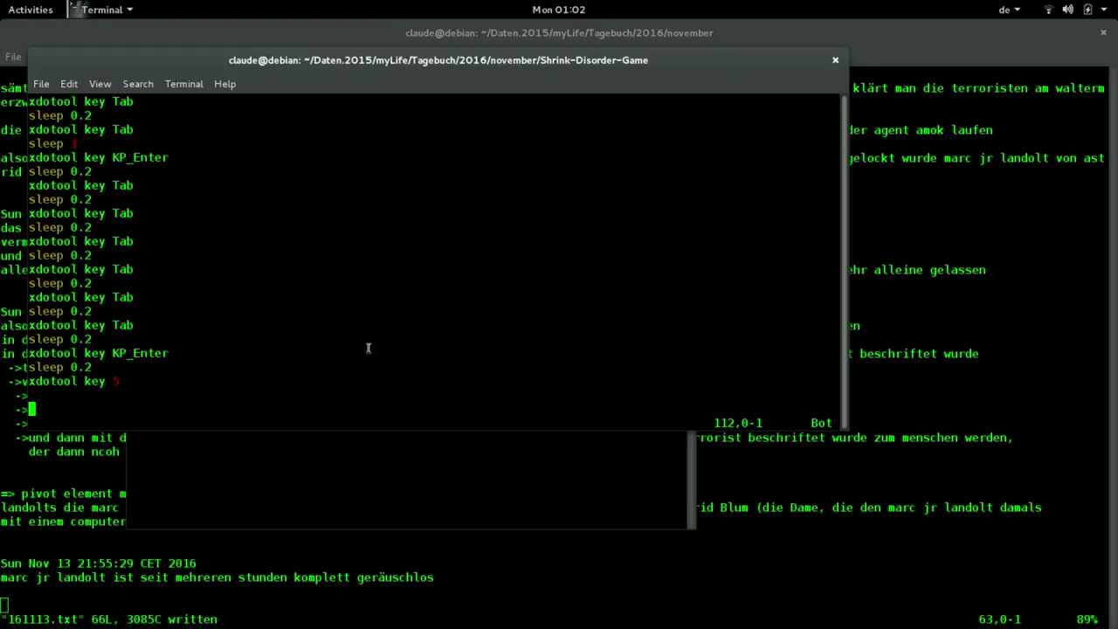
text(:)
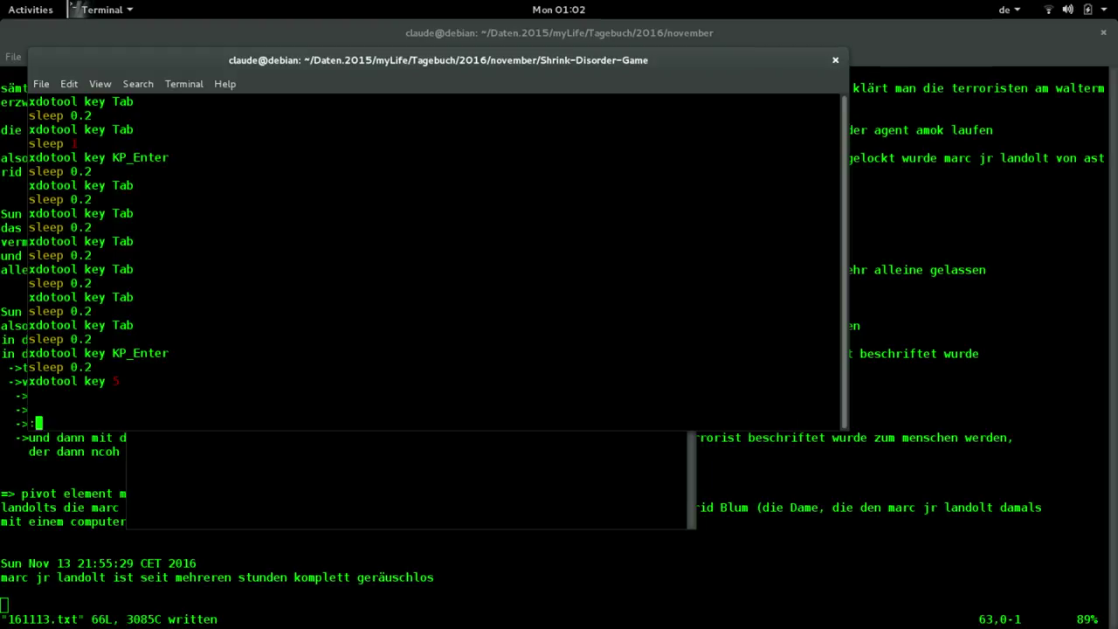
text(q)
key(Return)
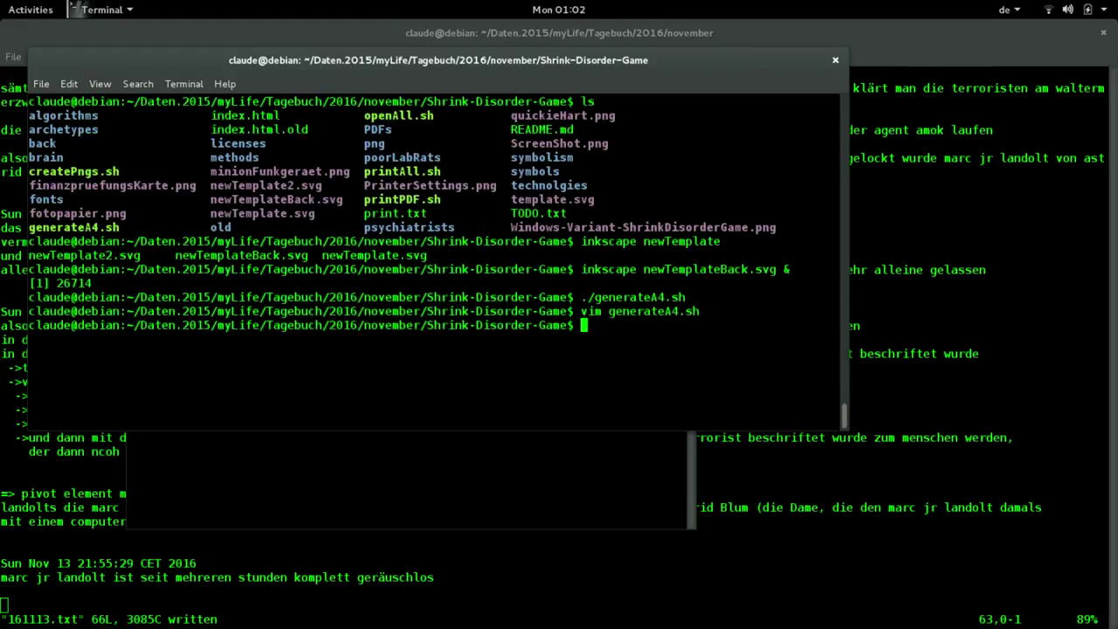
mouse_move(1049, 622)
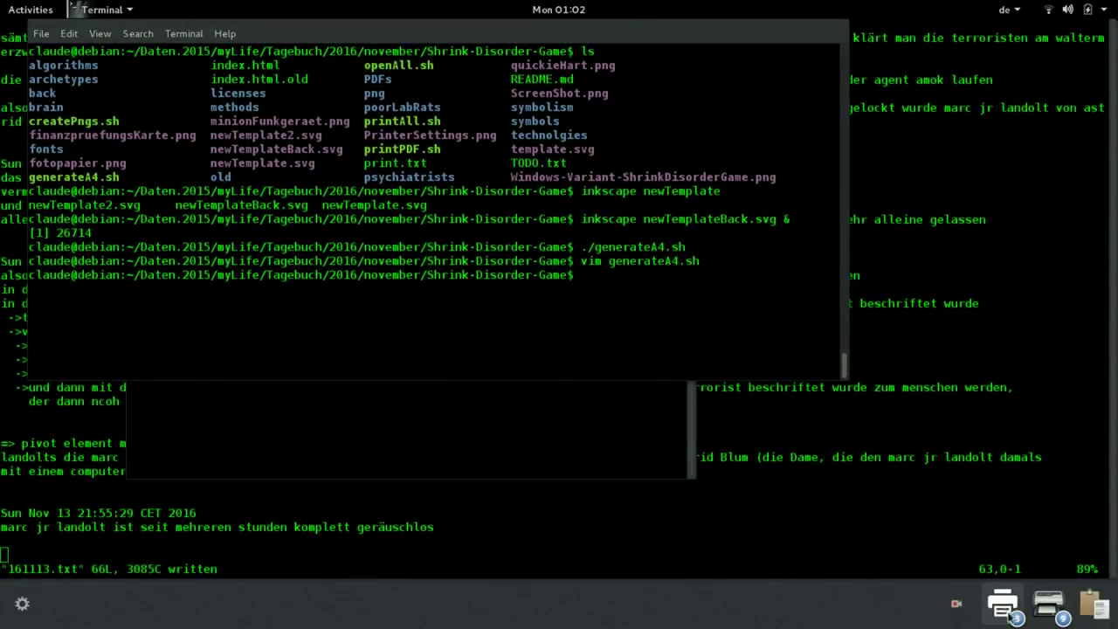